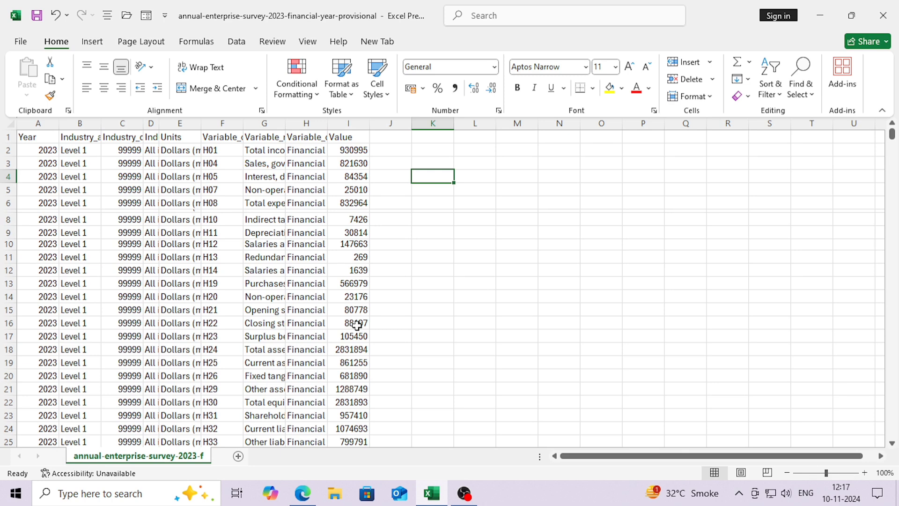
Step: Create and close a blank workbook, and bring up the list of recent workbooks available to open
key("ctrl+n")
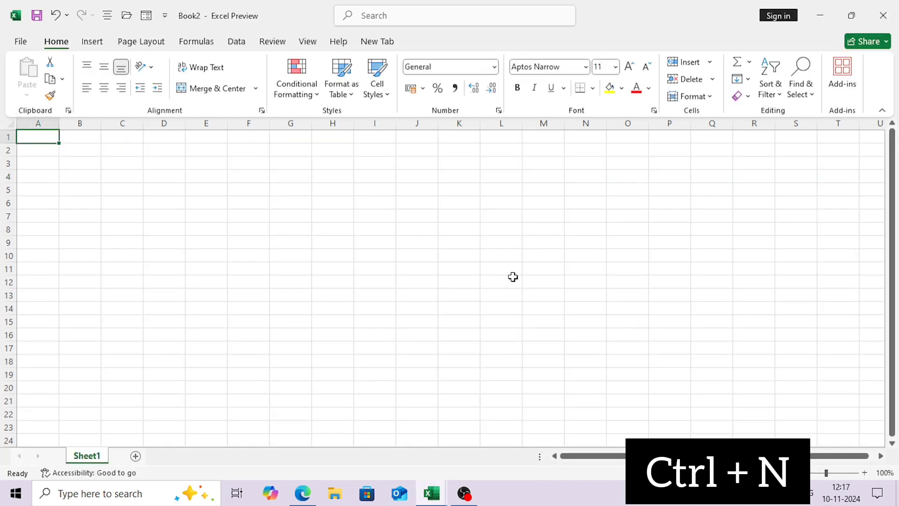
key("ctrl+w")
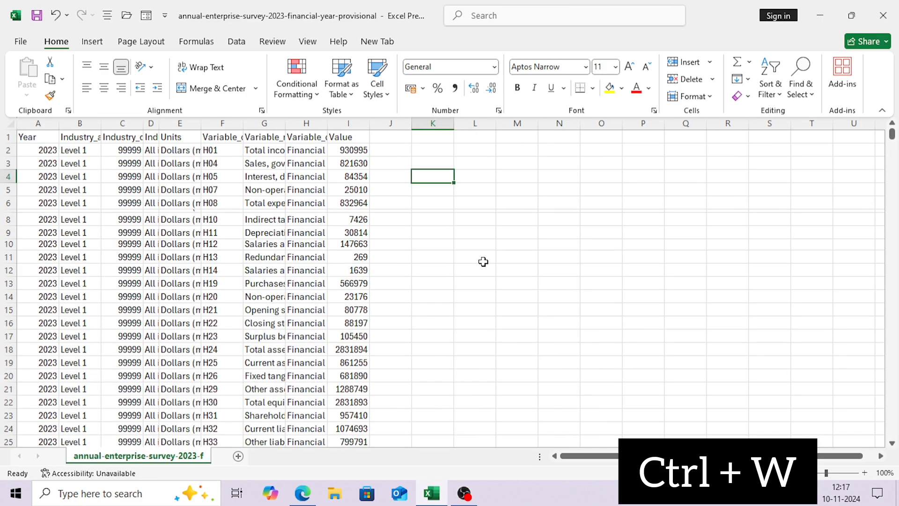
key("ctrl+o")
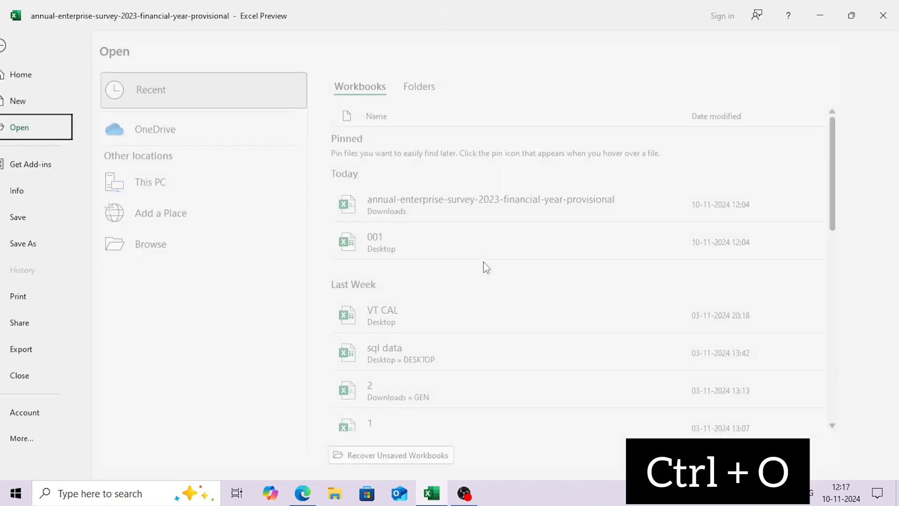
key("Escape")
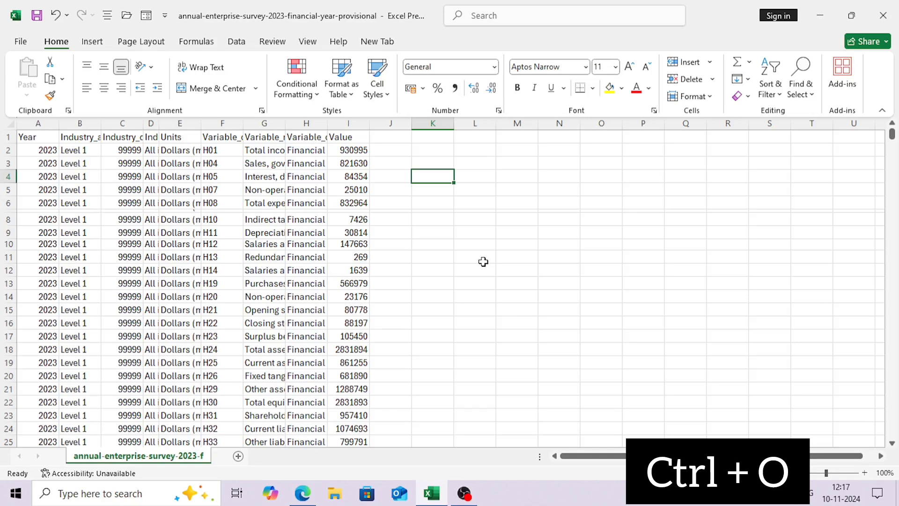
Step: Save the annual-enterprise-survey workbook and call up its print view
key("ctrl+s")
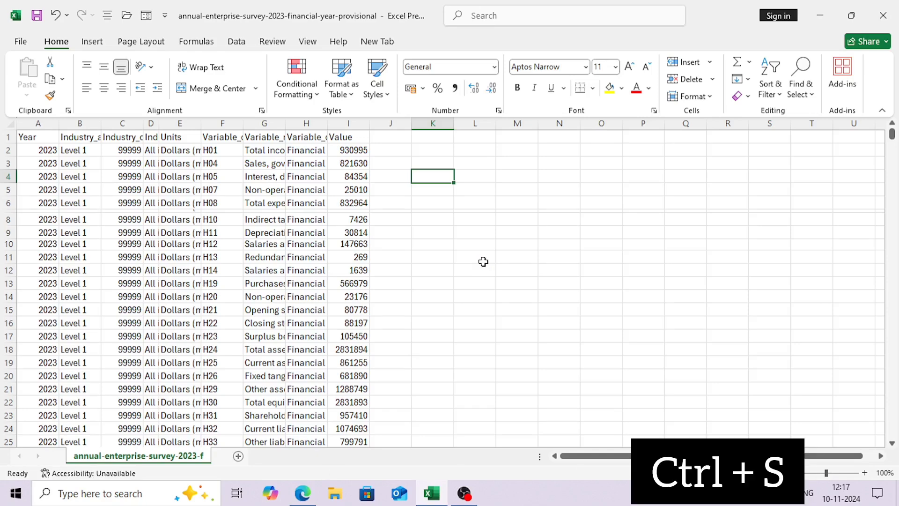
key("ctrl+p")
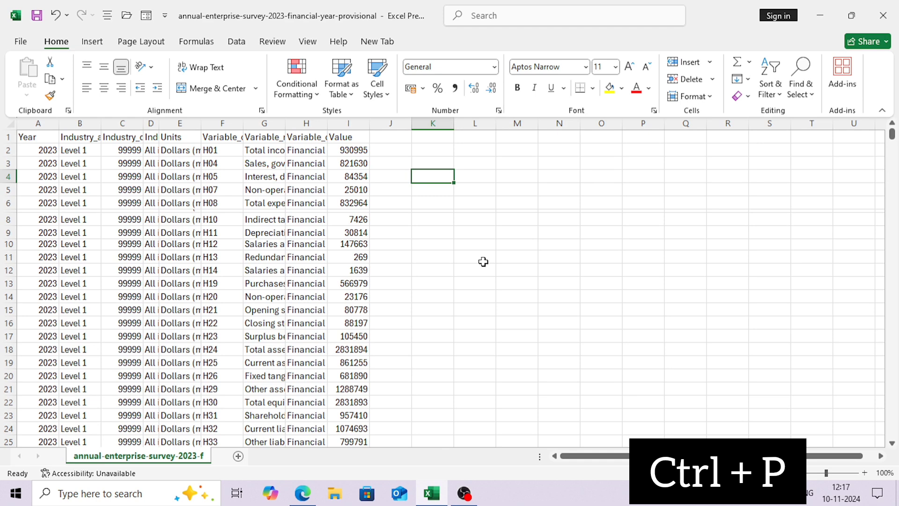
key("Escape")
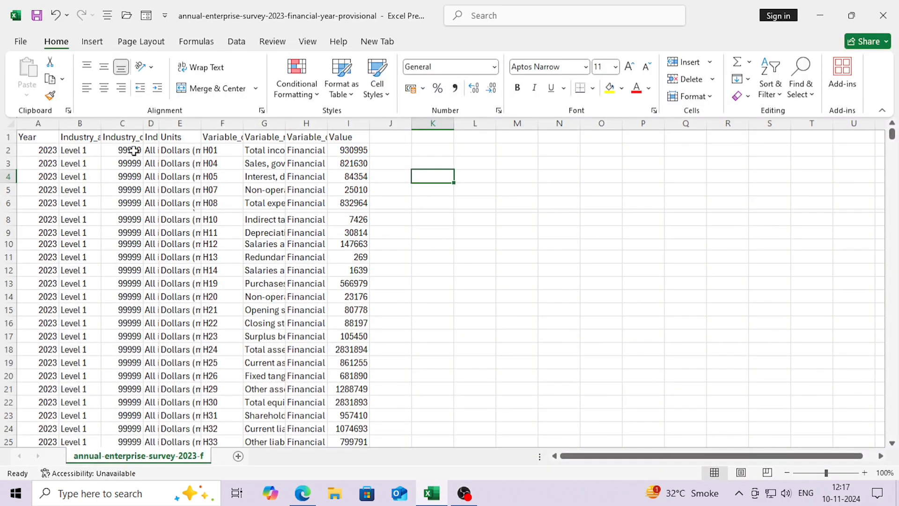
Step: Copy the values in C2:C6 and paste them into M2:M6
left_click_drag(130, 150, 128, 201)
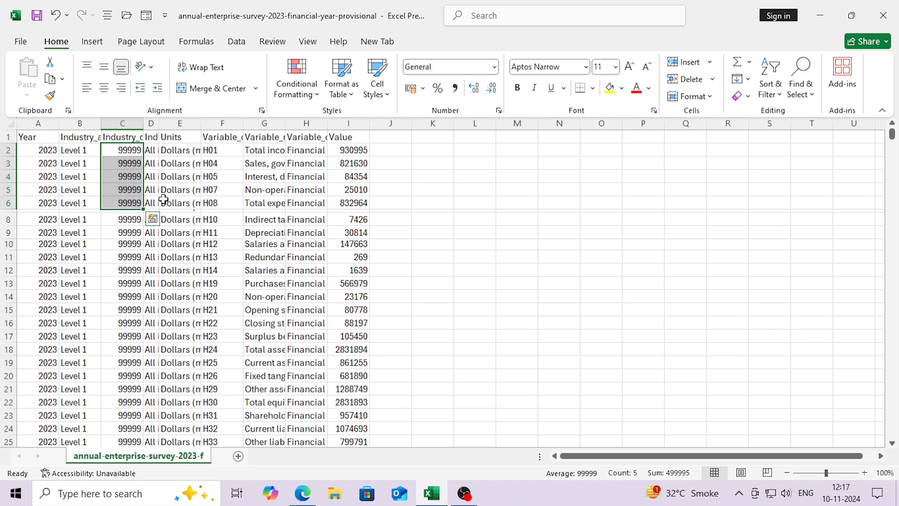
key("ctrl+c")
key("Right")
key("Right")
key("Right")
key("Right")
key("Right")
key("Right")
key("Right")
key("Right")
key("Right")
key("Right")
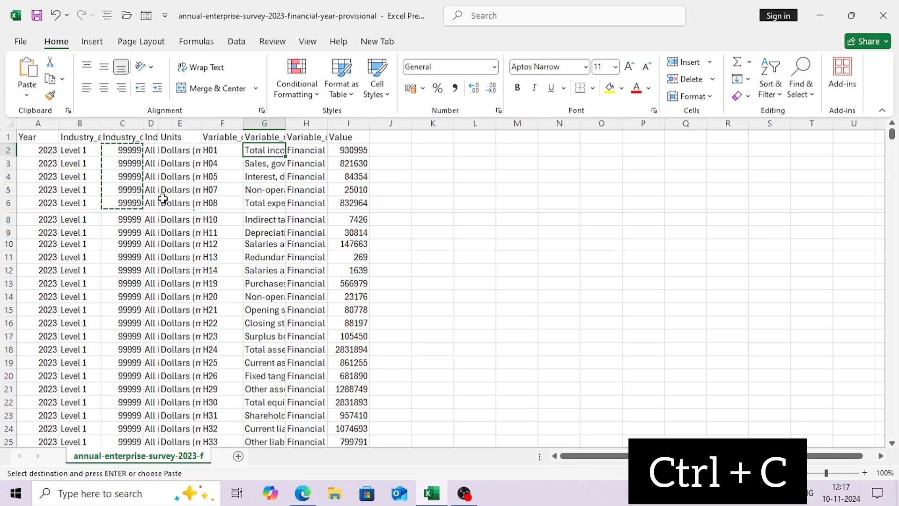
key("ctrl+v")
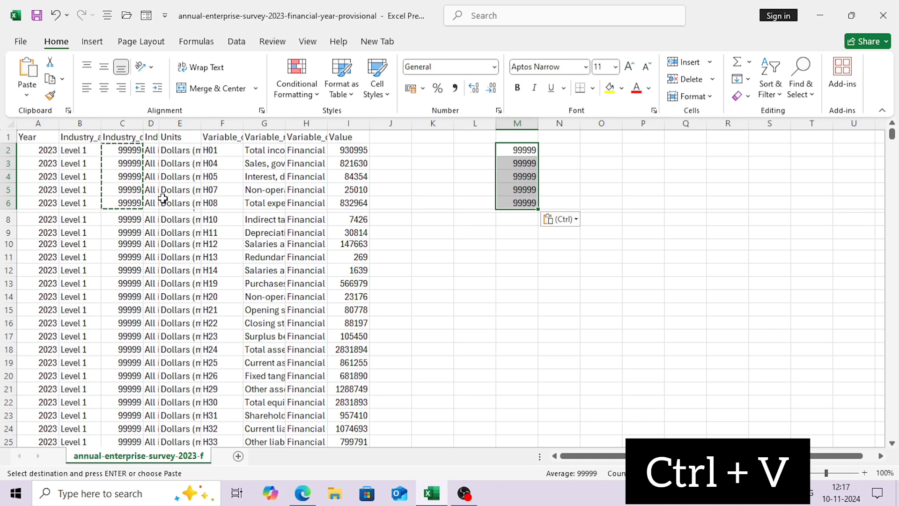
Step: Move the pasted values from M2:M6 to Q2:Q6 by cutting and pasting, and delete them there
key("Left")
key("Right")
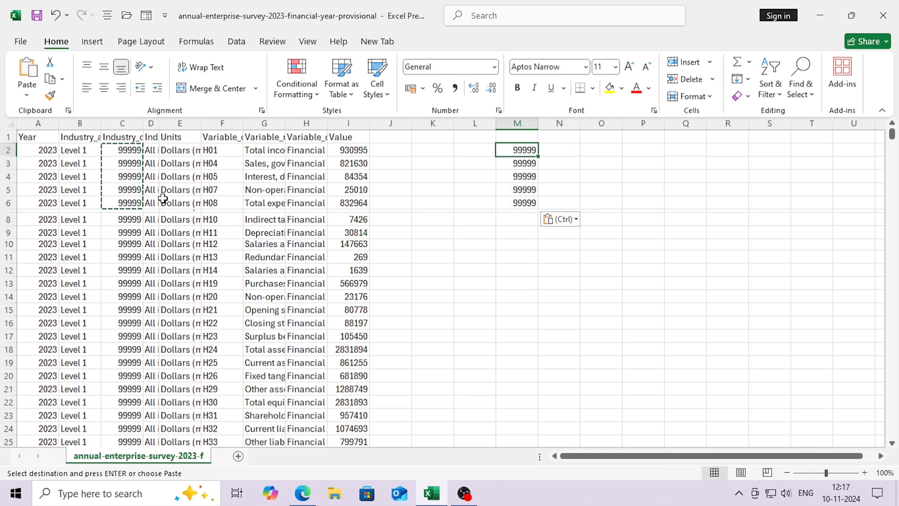
key("shift+Down")
key("shift+Down")
key("shift+Down")
key("shift+Down")
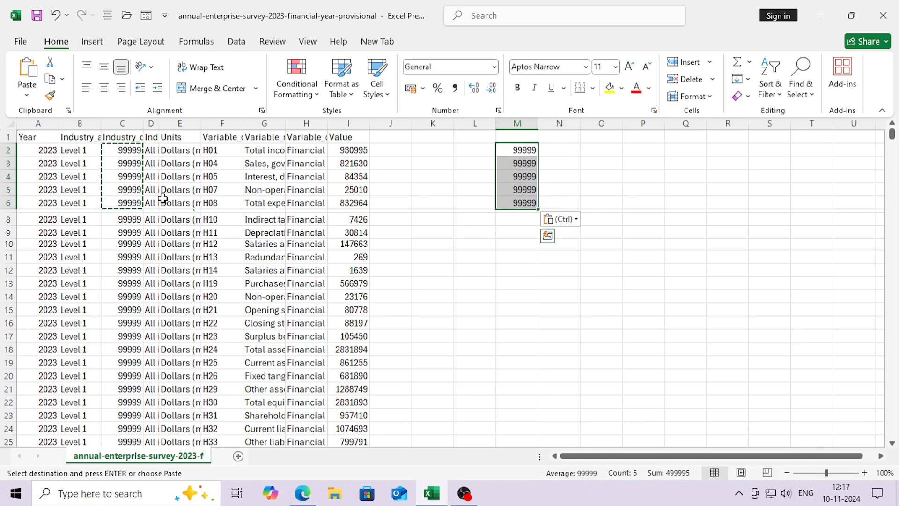
key("ctrl+c")
key("Right")
key("Right")
key("Right")
key("Right")
key("ctrl+v")
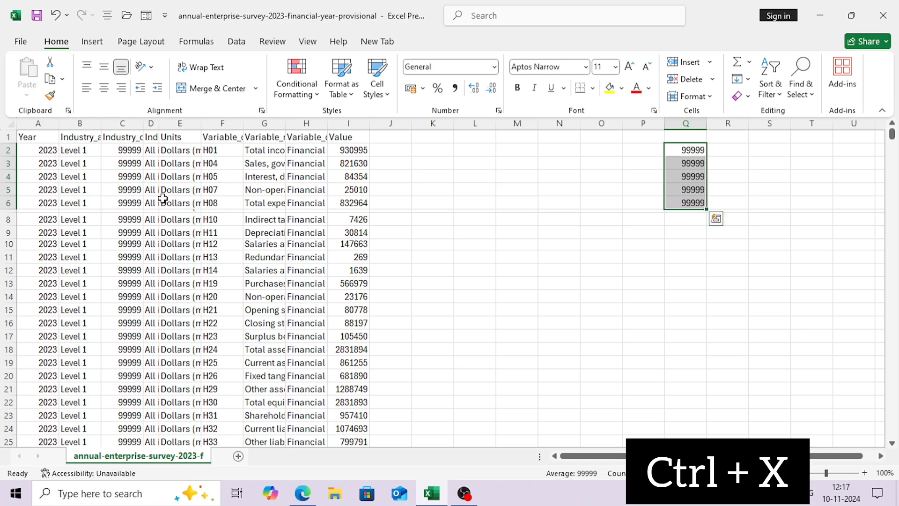
key("Delete")
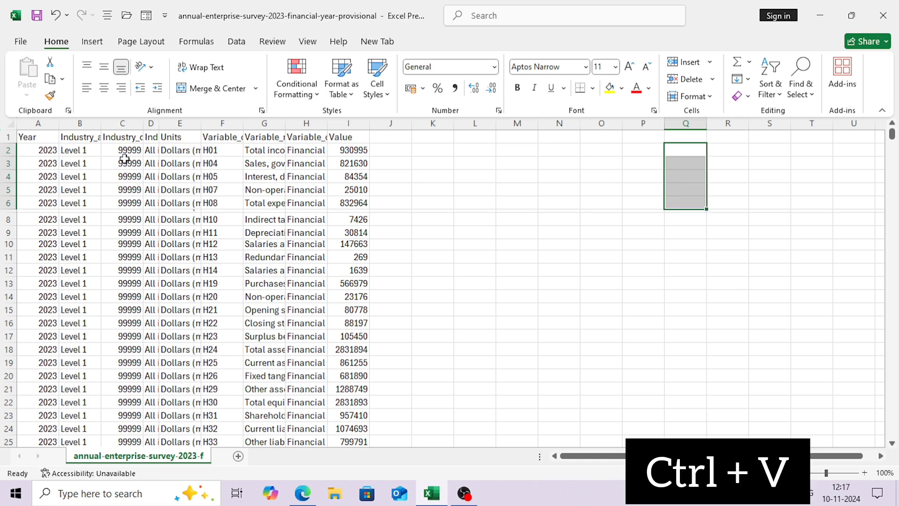
Step: Format cells C2:C6 with a yellow fill, bold text and font size 12
left_click_drag(124, 149, 124, 201)
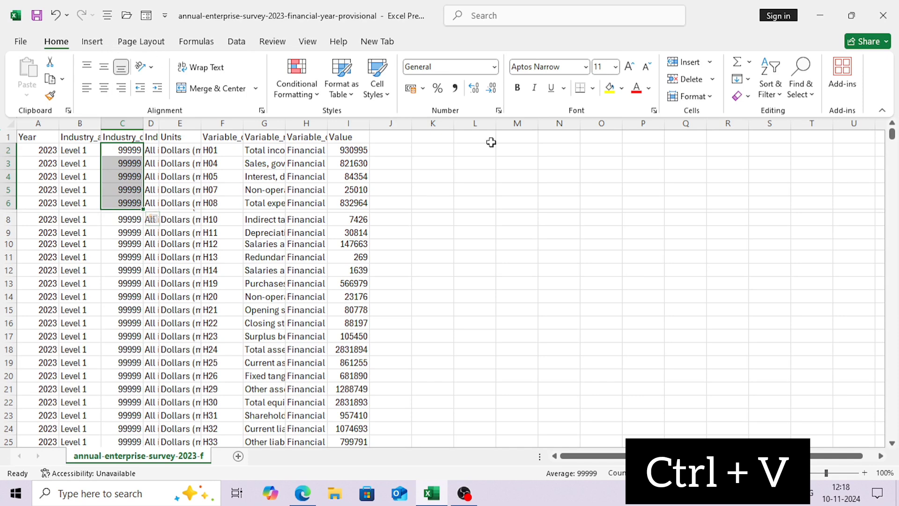
left_click(610, 87)
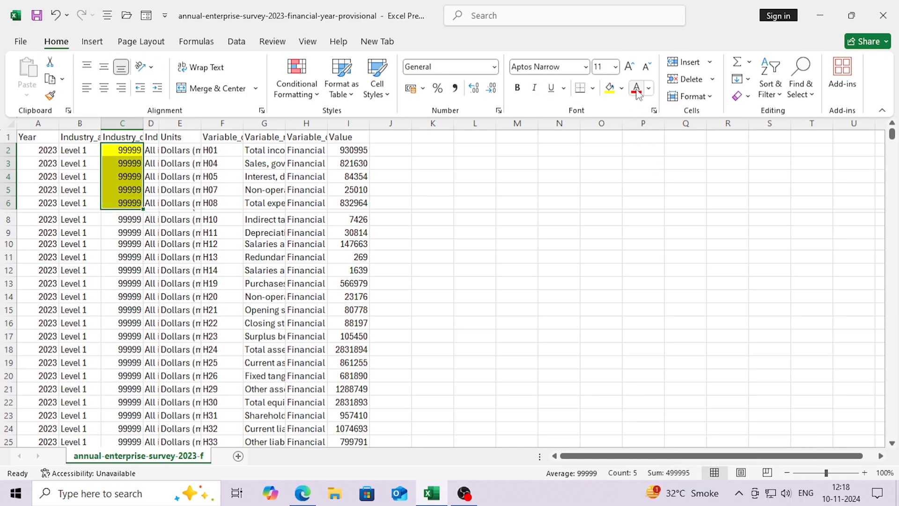
left_click(516, 87)
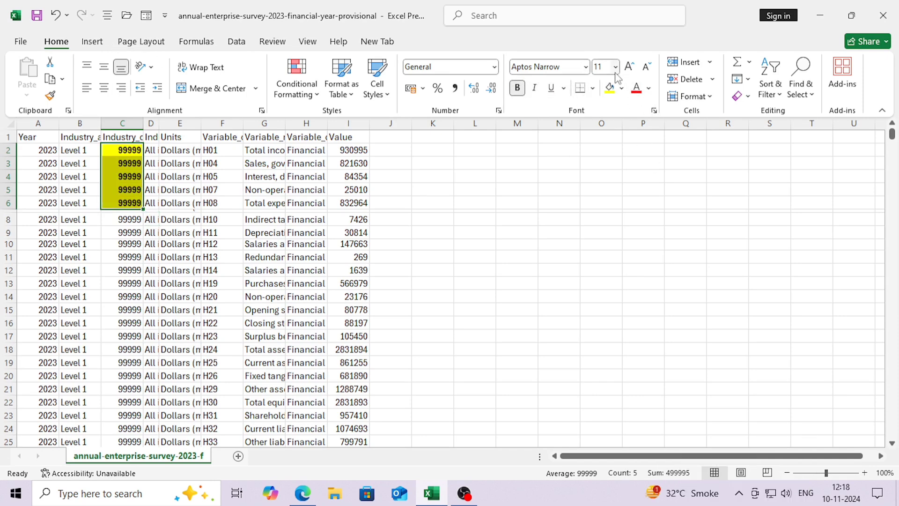
left_click(629, 66)
left_click(477, 151)
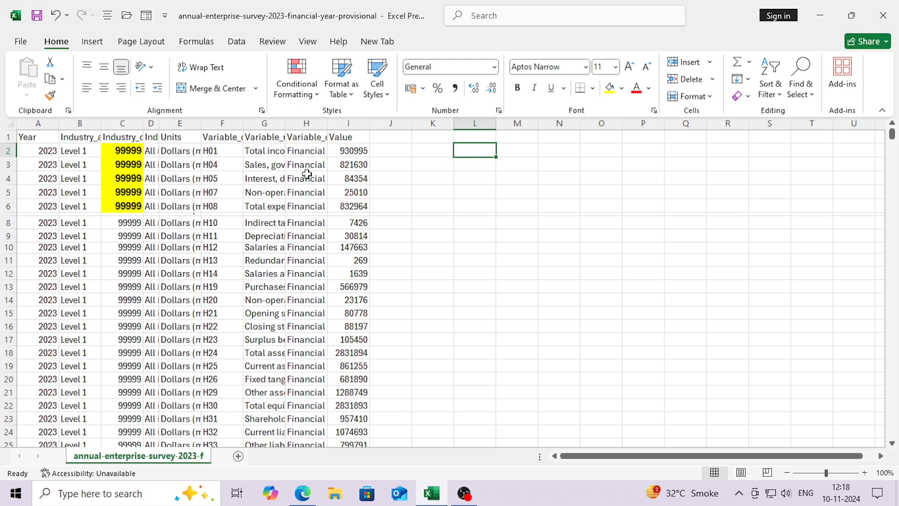
Step: Copy the yellow cells C2:C6 to the clipboard and select L2 as the destination
left_click_drag(126, 151, 125, 206)
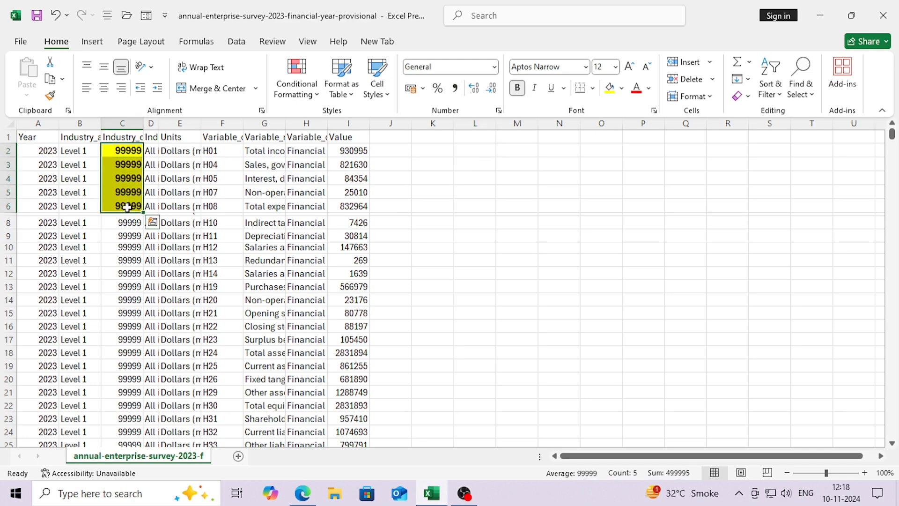
key("ctrl+c")
key("Right")
key("Right")
key("Right")
key("Right")
key("Right")
key("Right")
key("Right")
key("Right")
key("Right")
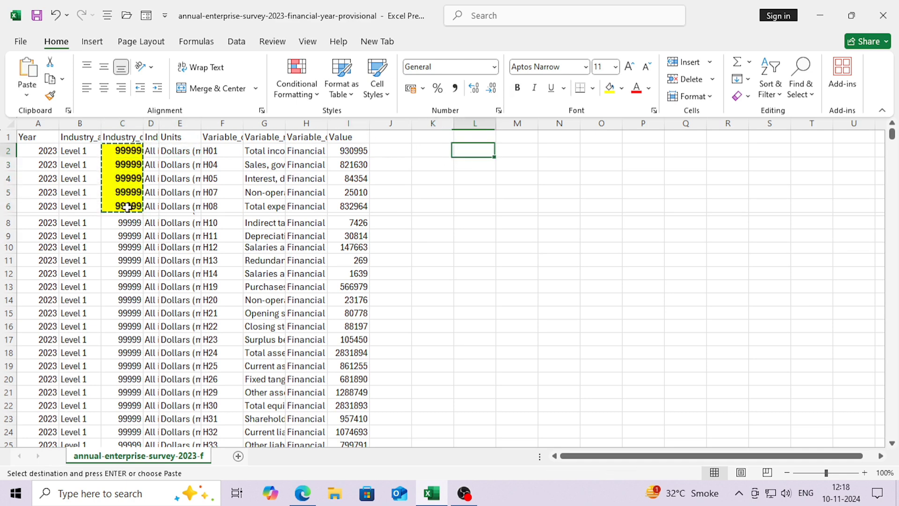
Step: Paste the copied cells with their formatting into L2:L6 and undo the paste
key("ctrl+v")
key("Right")
key("Right")
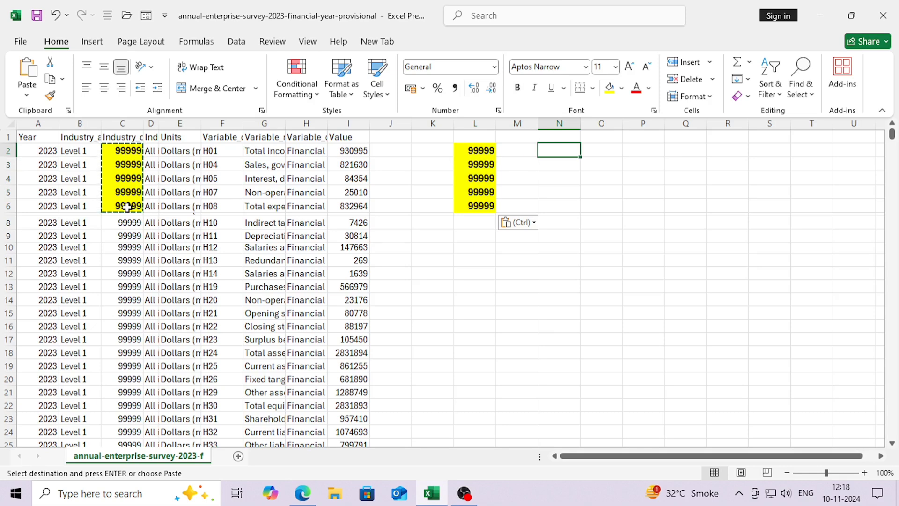
key("Left")
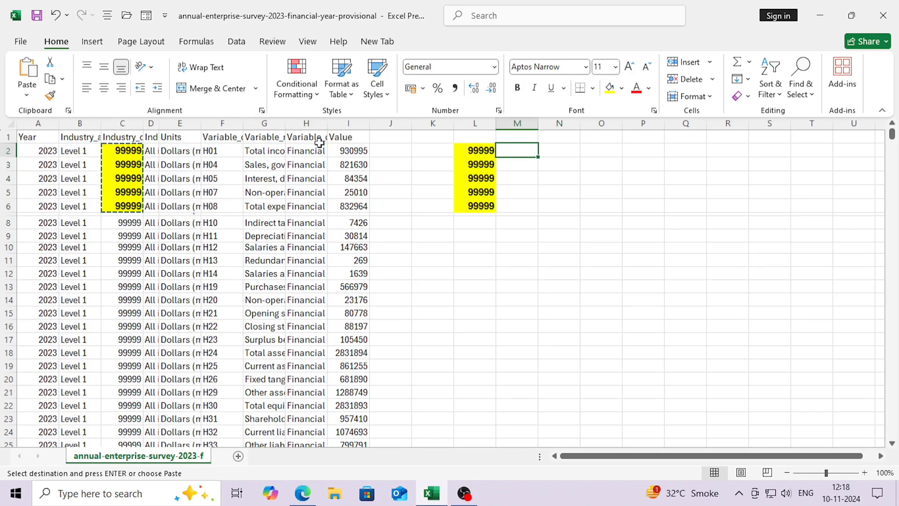
key("ctrl+z")
left_click(437, 180)
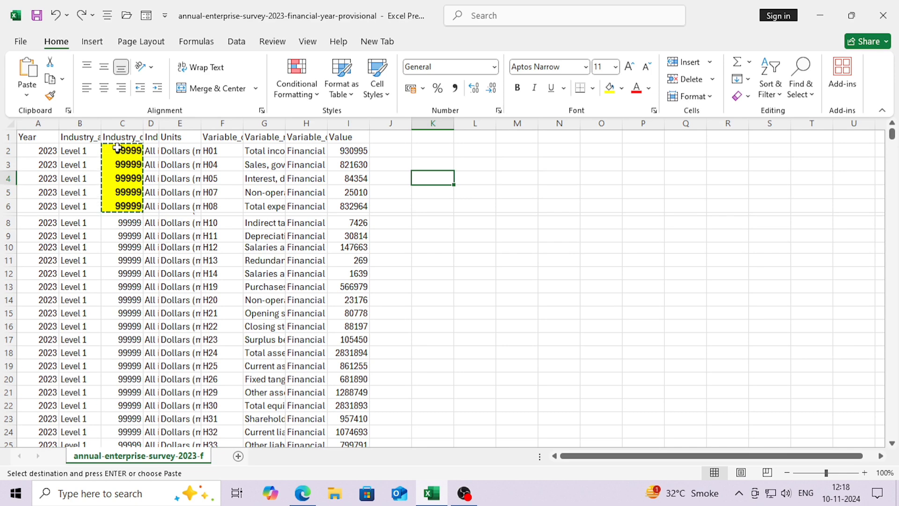
Step: Use Paste Special with the Values option to paste the copied C2:C6 cells into L2:L6
left_click_drag(117, 148, 122, 199)
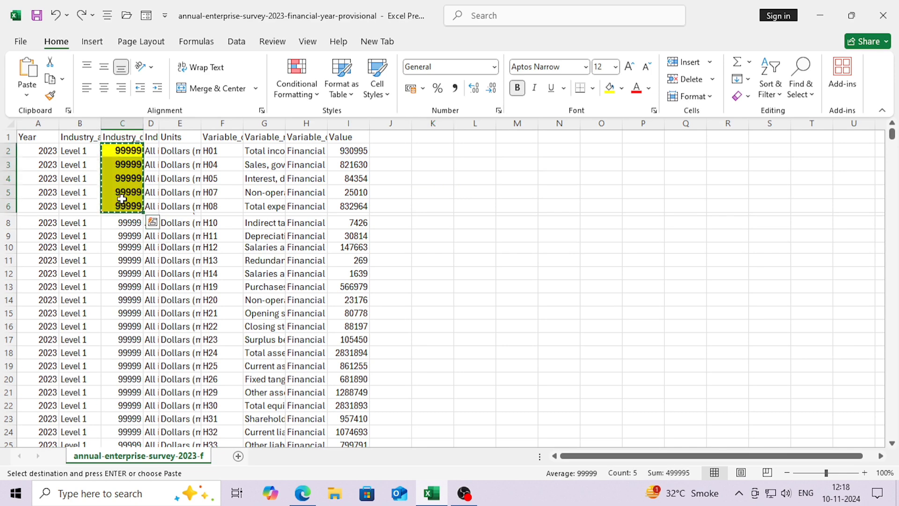
key("Right")
key("Right")
key("Right")
key("Right")
key("Right")
key("Right")
key("Right")
key("Right")
key("Right")
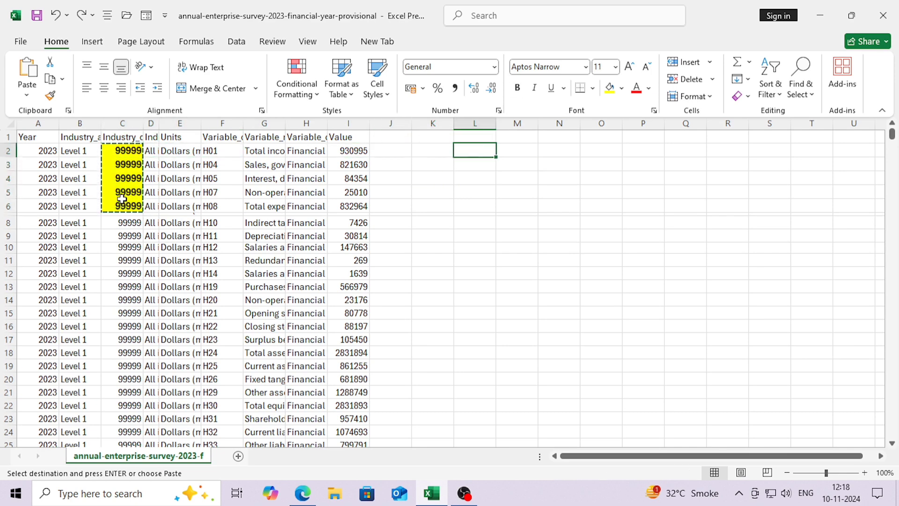
key("ctrl+alt+v")
key("Down")
key("Down")
key("Down")
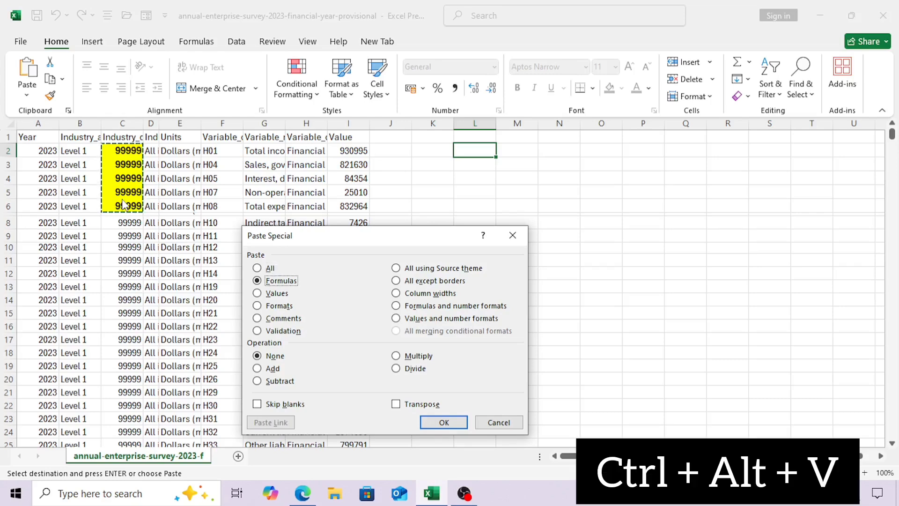
key("Up")
key("Up")
key("Down")
key("Down")
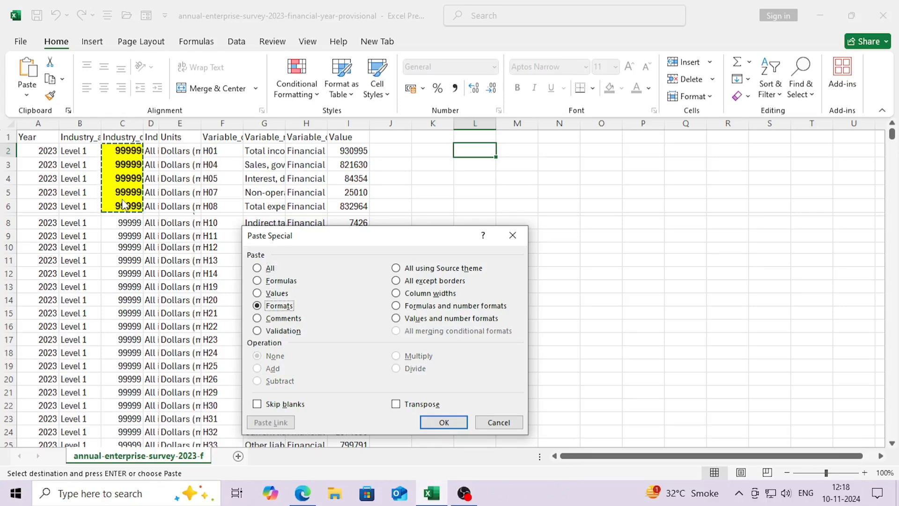
key("Up")
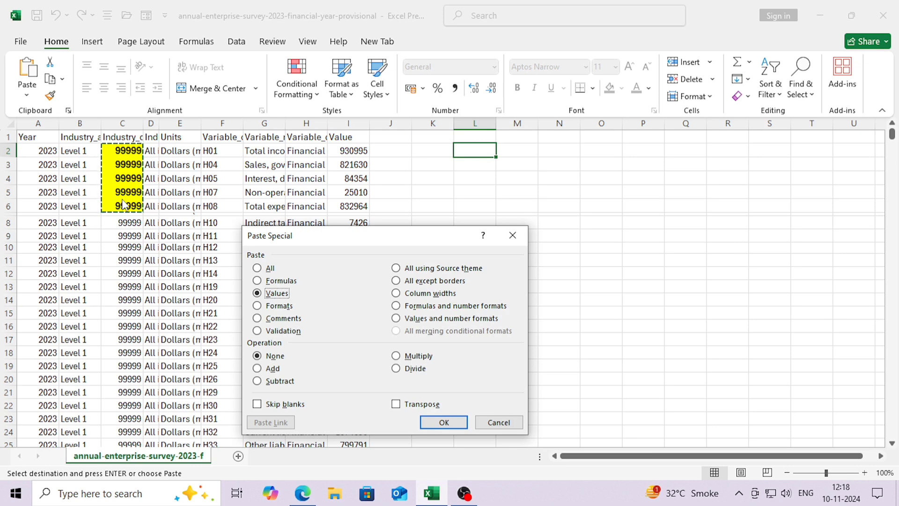
key("Return")
key("Right")
key("Right")
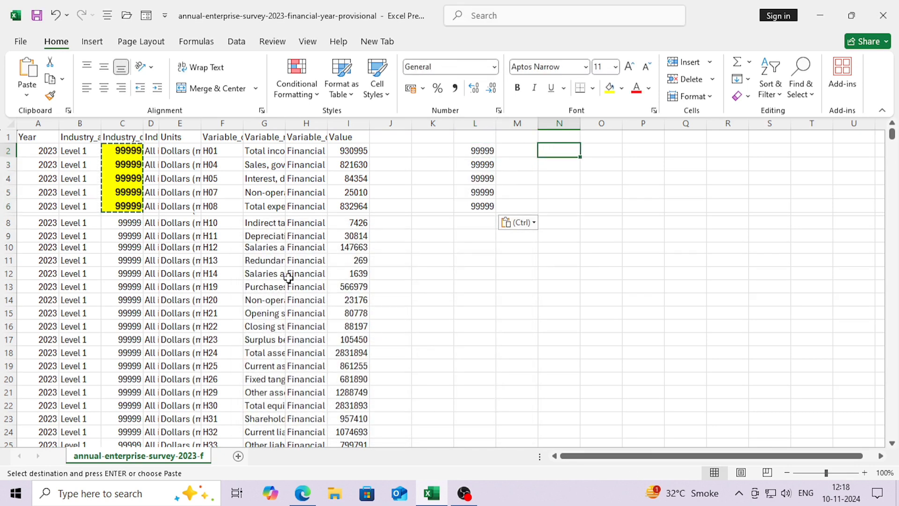
Step: Copy cell C2 and use Paste Special with the Formats option to apply its formatting to I11:I17
left_click(385, 283)
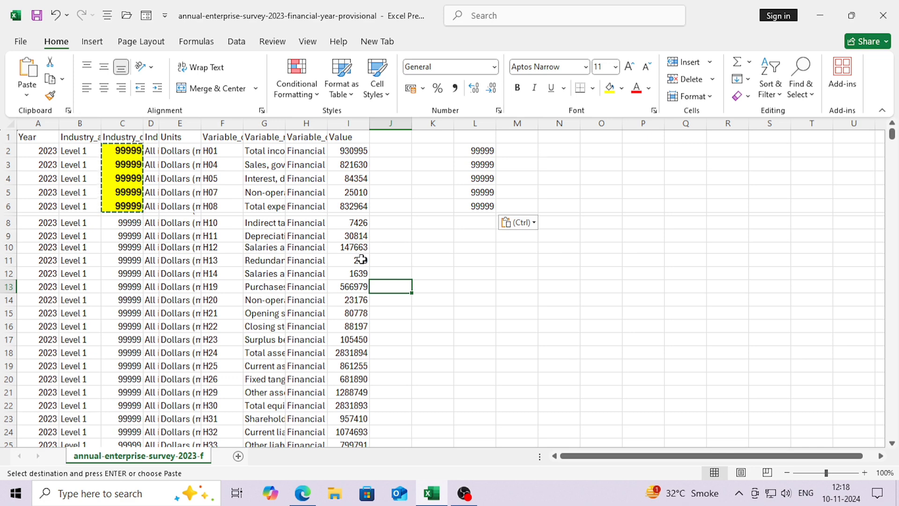
left_click_drag(357, 246, 359, 326)
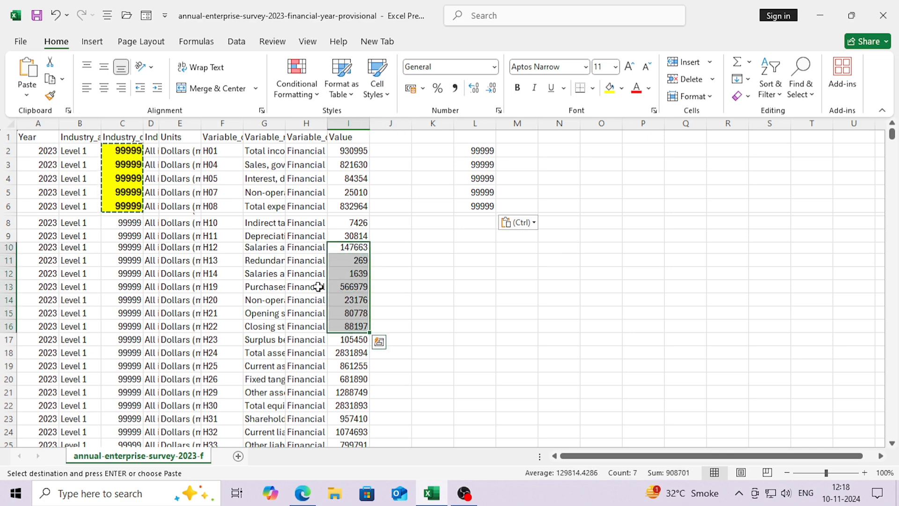
left_click(133, 155)
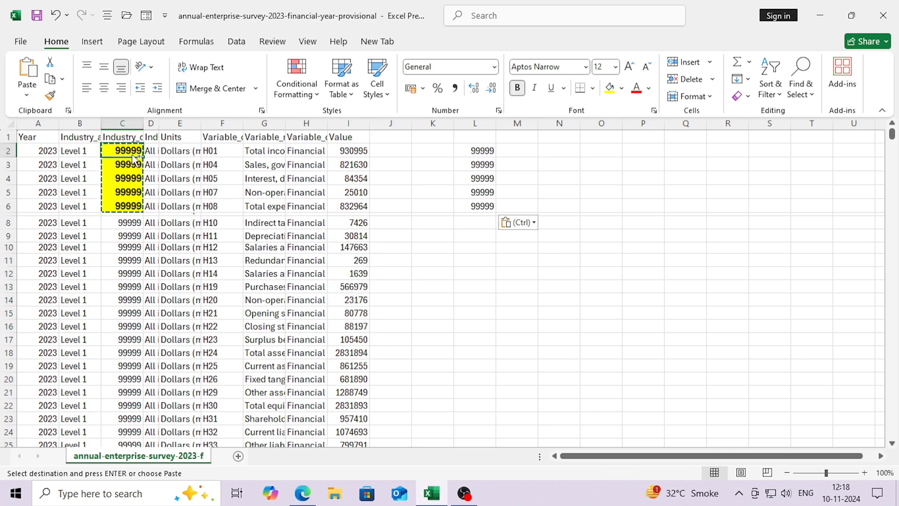
left_click_drag(351, 257, 351, 333)
key("ctrl+alt+v")
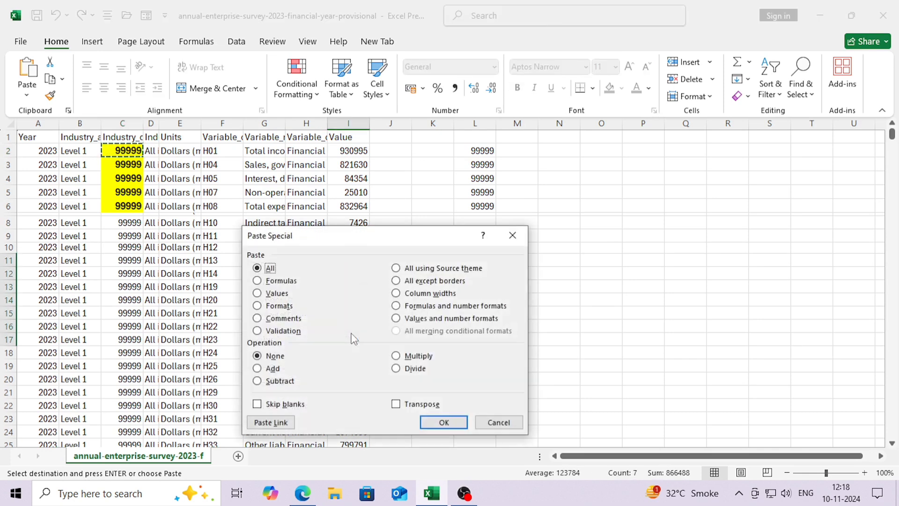
key("v")
key("t")
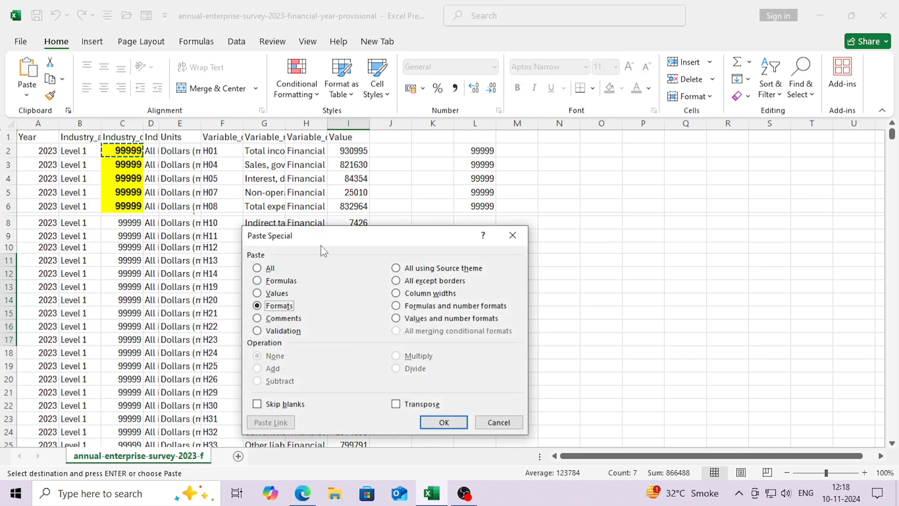
left_click_drag(321, 244, 514, 242)
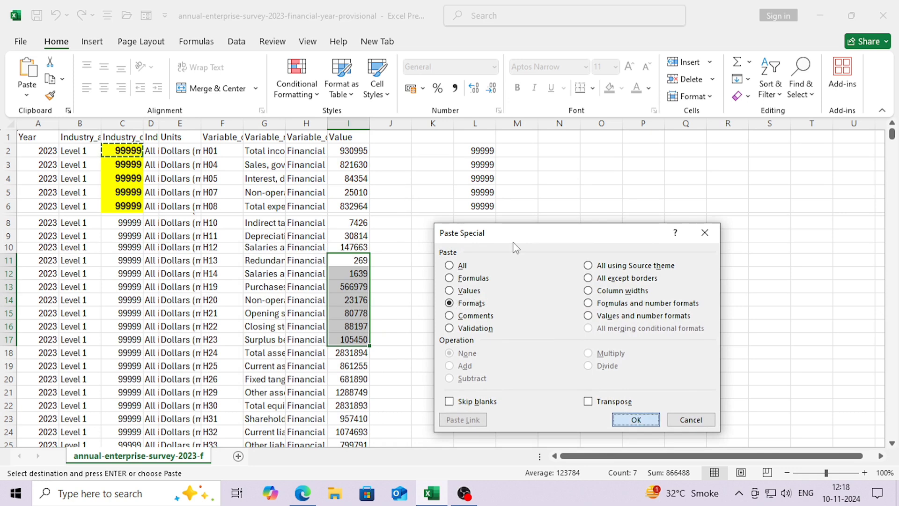
key("Return")
left_click(415, 287)
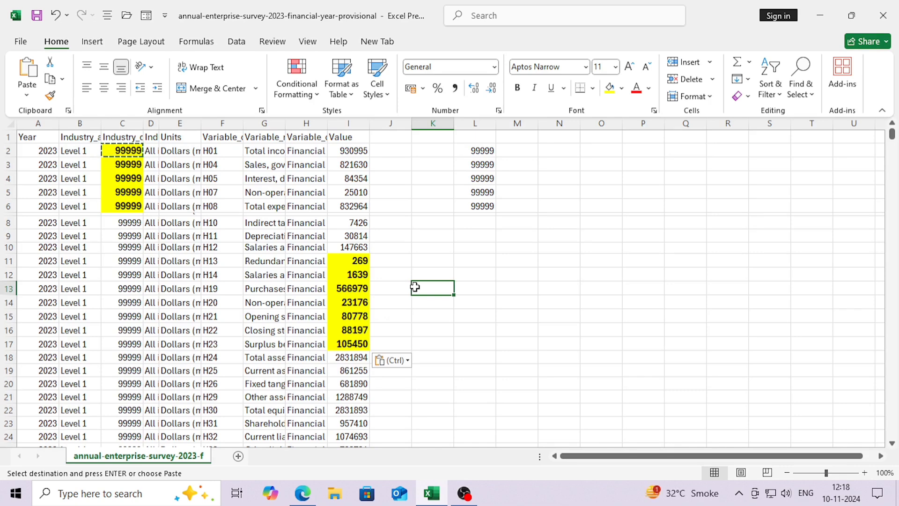
Step: Undo and redo the formats-only paste on I11:I17 twice, and move the selection to L11
key("ctrl+z")
key("ctrl+z")
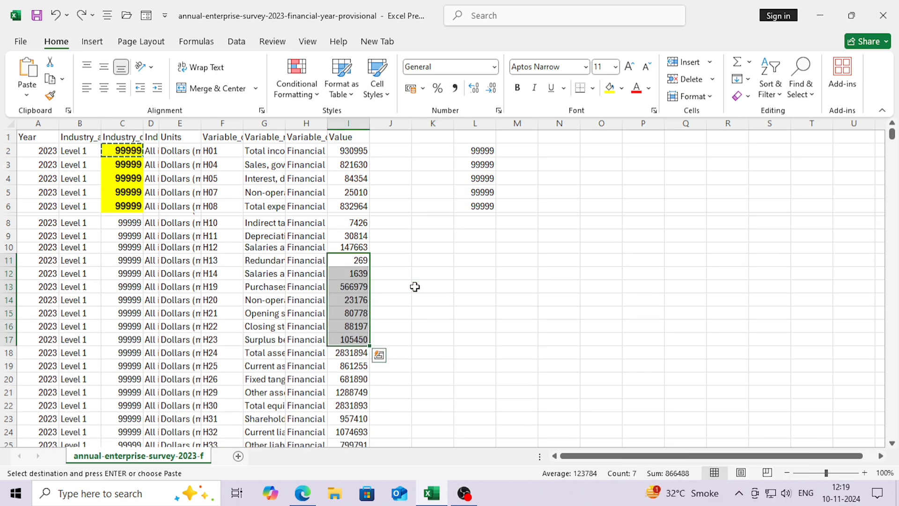
key("ctrl+y")
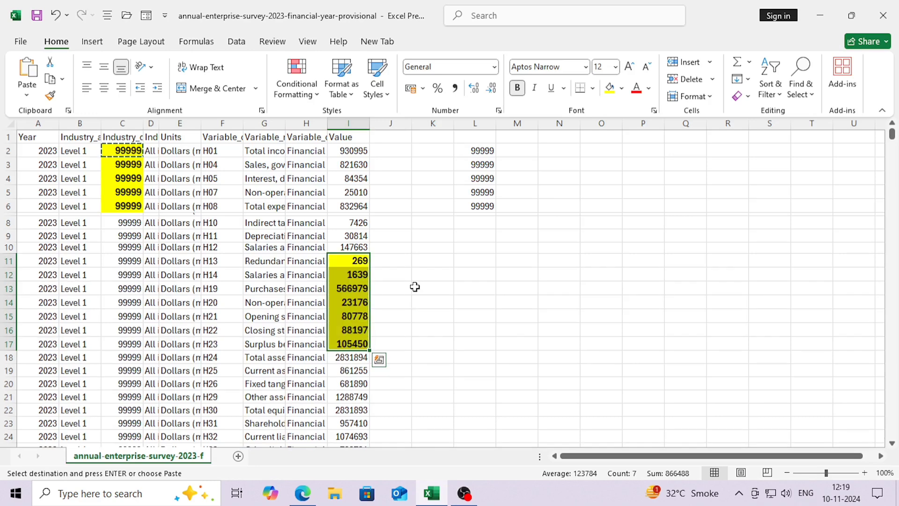
key("ctrl+z")
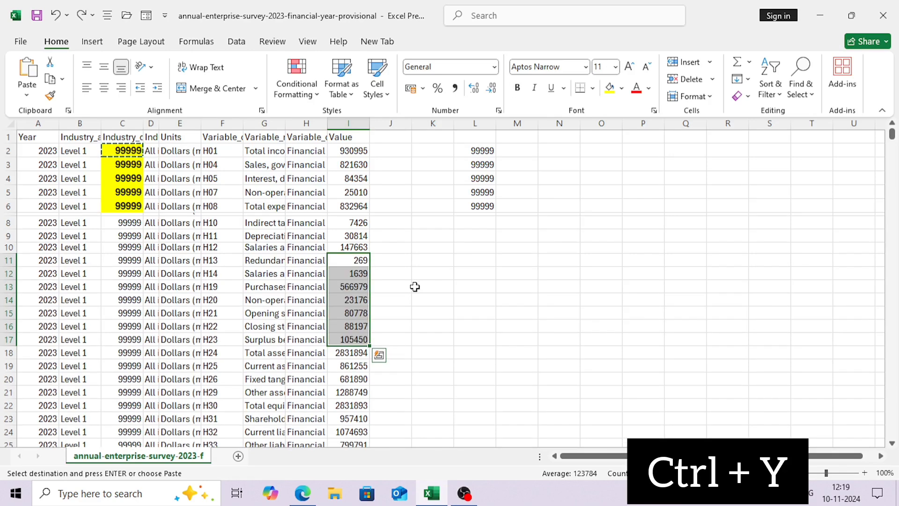
key("ctrl+y")
key("Right")
key("Right")
key("Right")
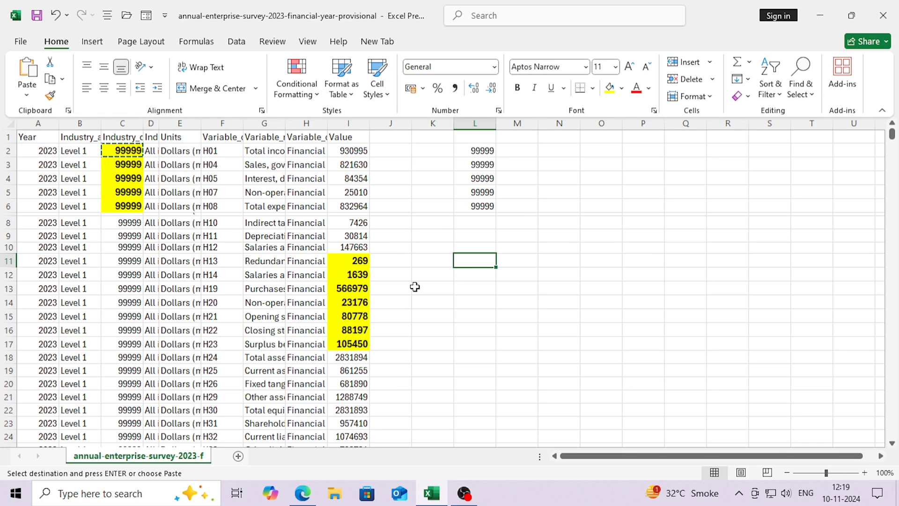
Step: Find the next occurrence of 2023 in the sheet, close the search, and move to B12
key("ctrl+f")
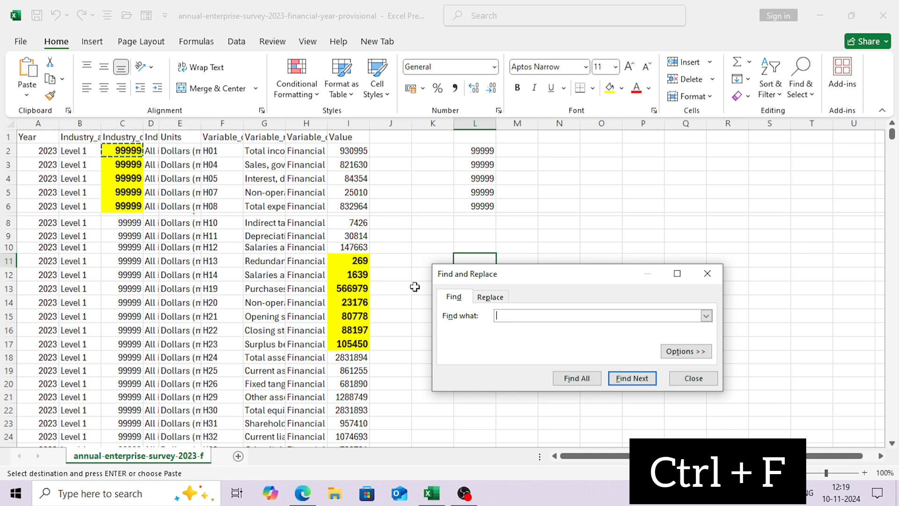
type("2023")
key("Return")
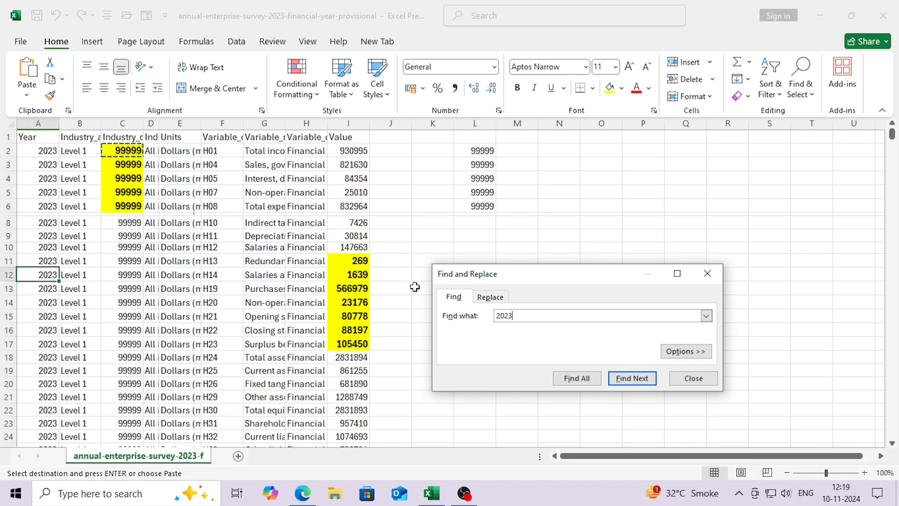
key("Escape")
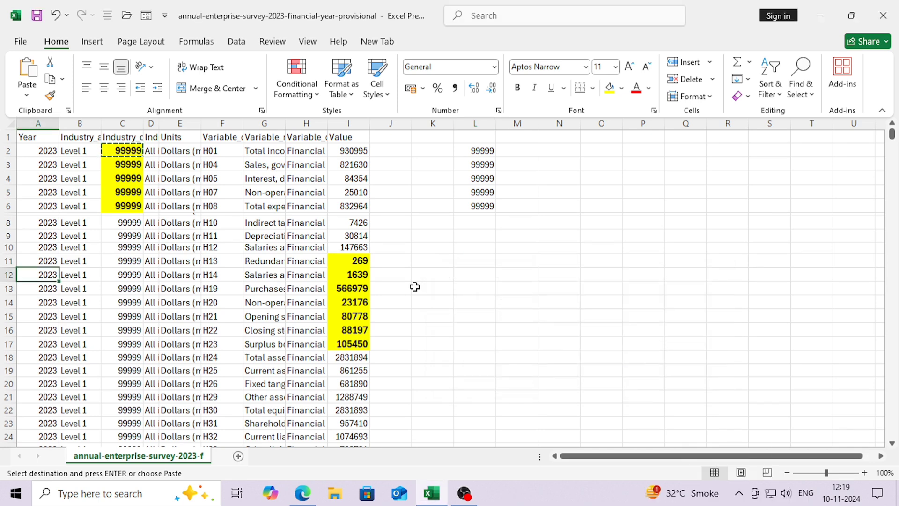
key("Right")
Step: Replace all occurrences of 2023 with 2024 across the sheet, and undo the replacement
key("ctrl+h")
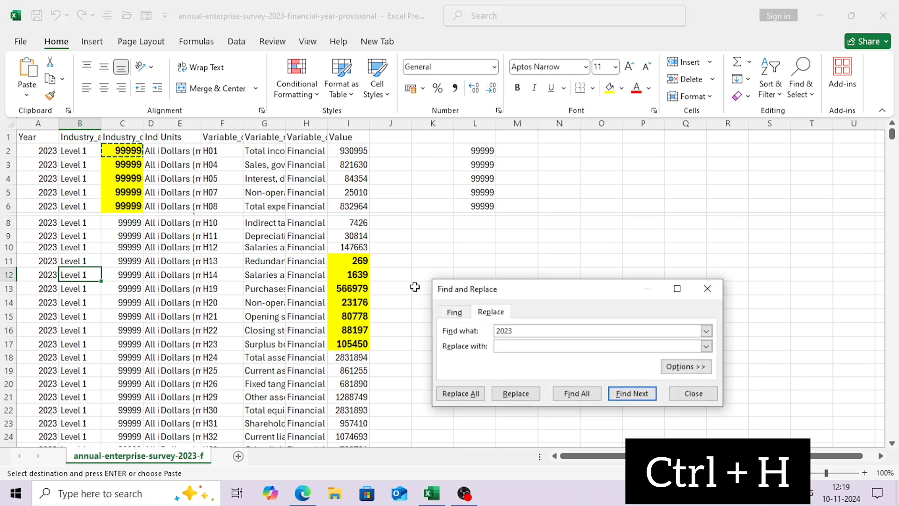
type("2024")
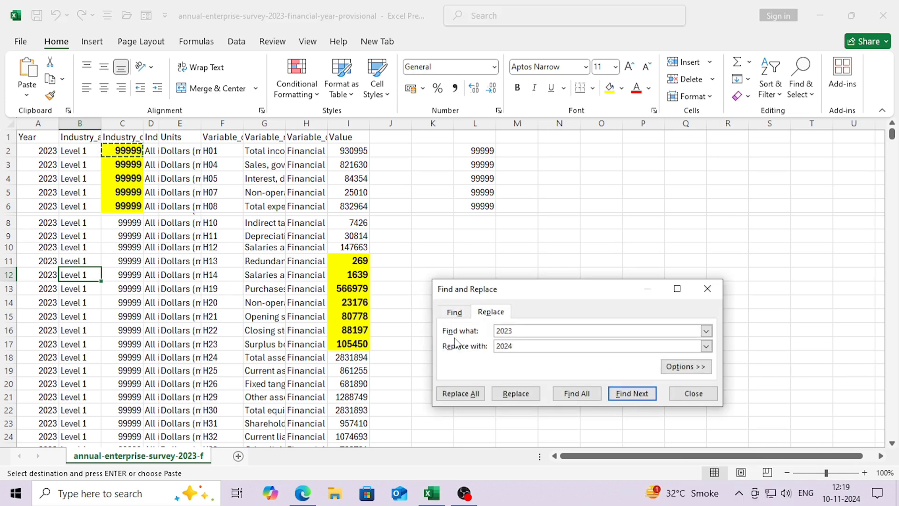
left_click(465, 397)
left_click(455, 284)
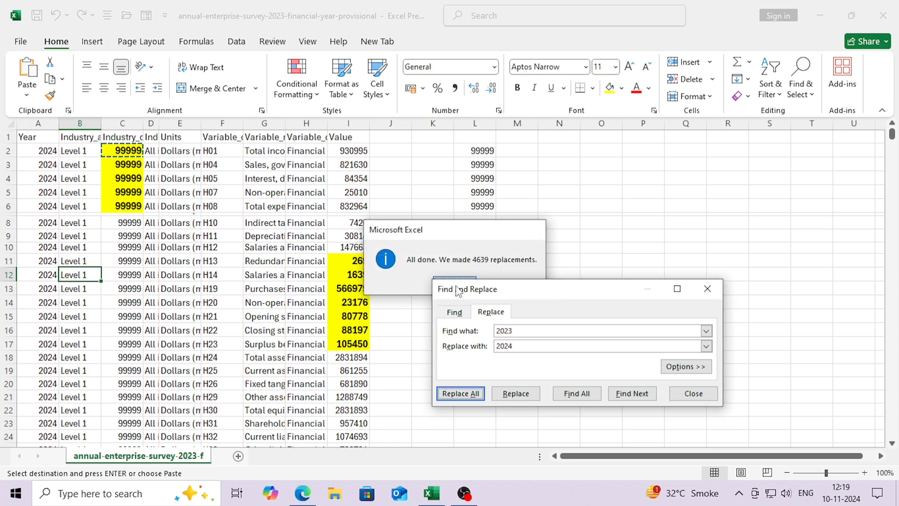
key("Escape")
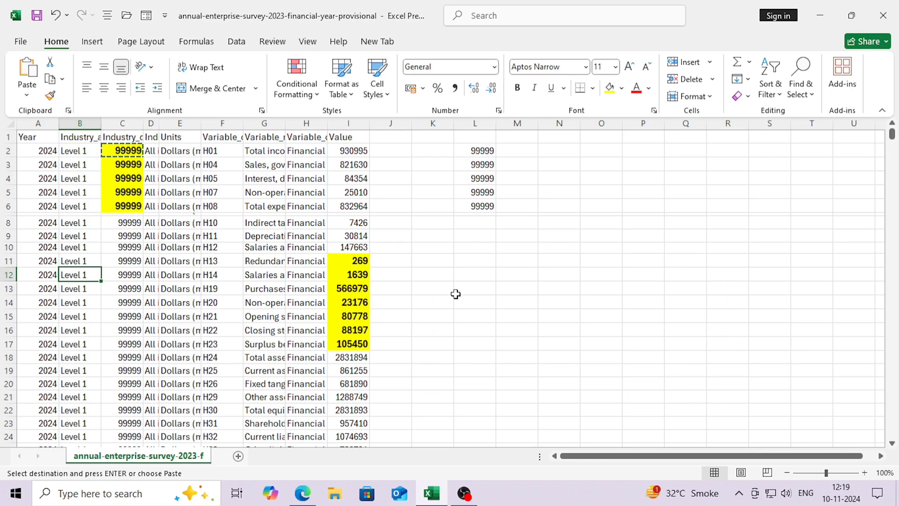
key("ctrl+z")
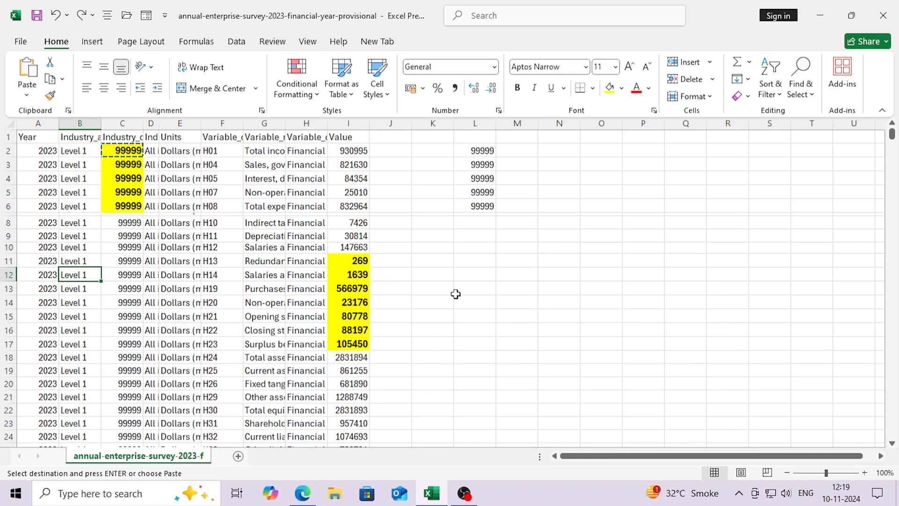
double_click(569, 250)
left_click(485, 270)
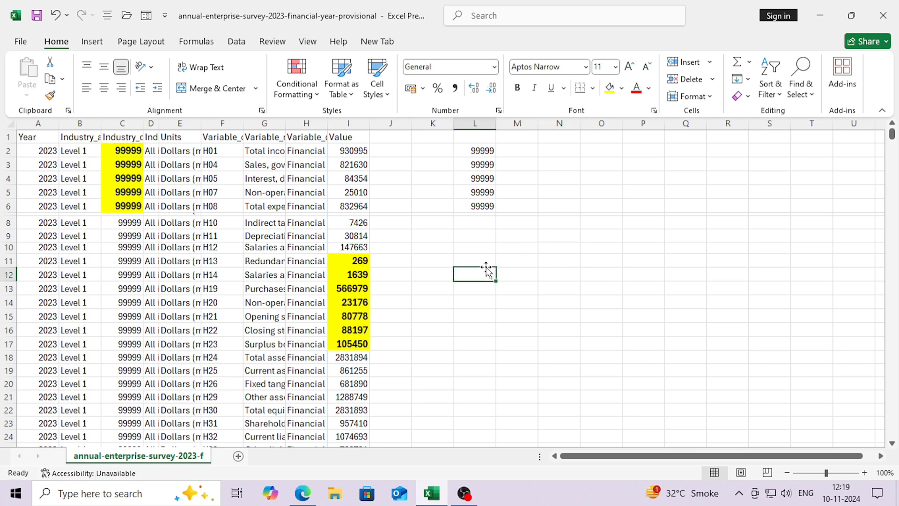
scroll(132, 235, "down", 3)
scroll(184, 280, "up", 3)
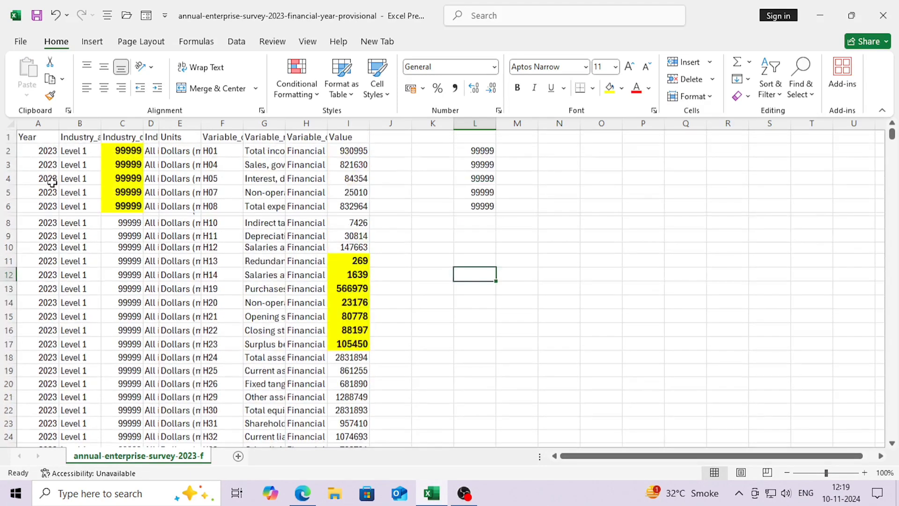
Step: Starting at A1, jump to the edges of the survey data and to the sheet's last used cell, returning to A1
left_click(39, 137)
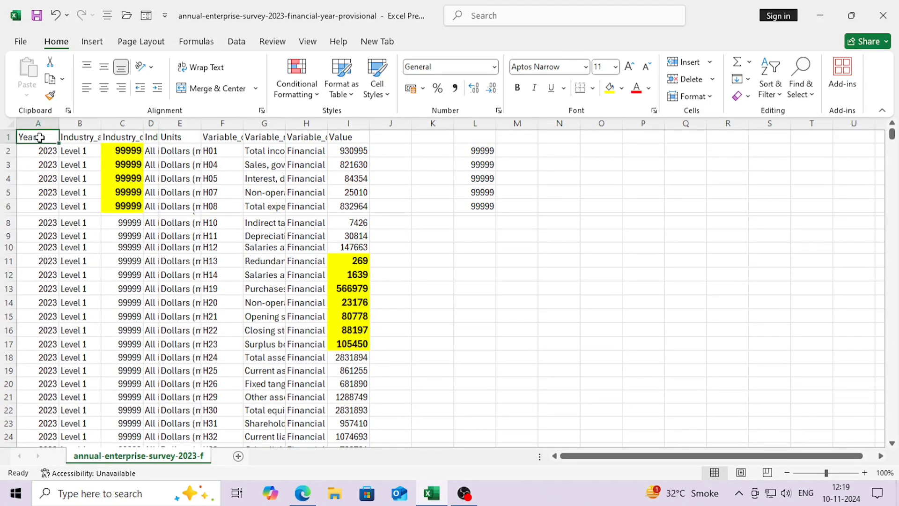
key("ctrl+Down")
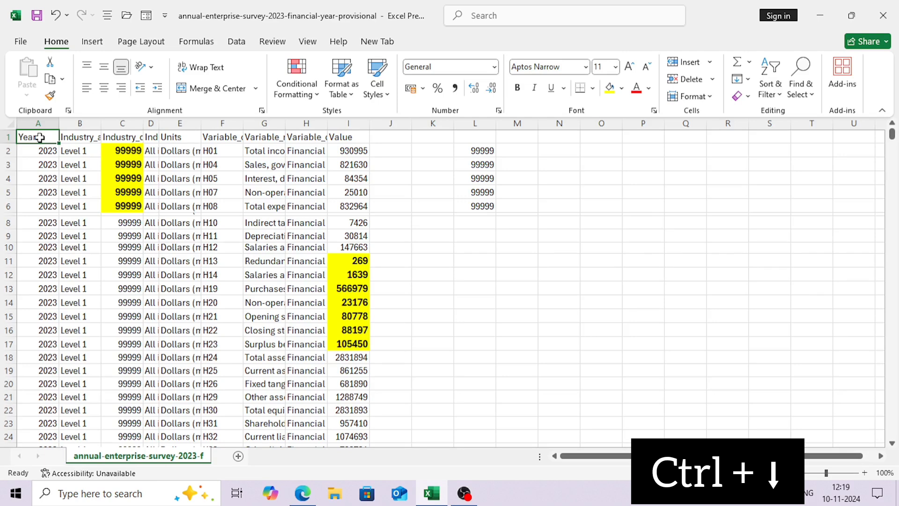
key("ctrl+Right")
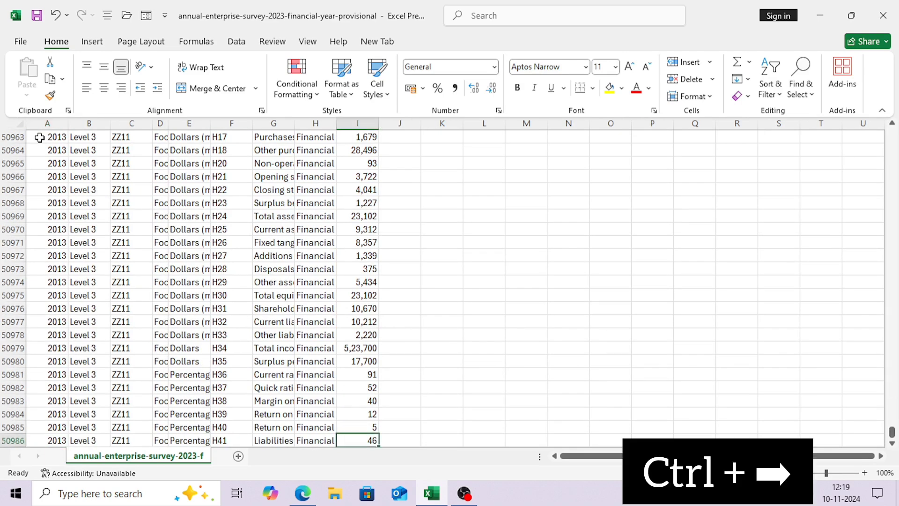
key("ctrl+Up")
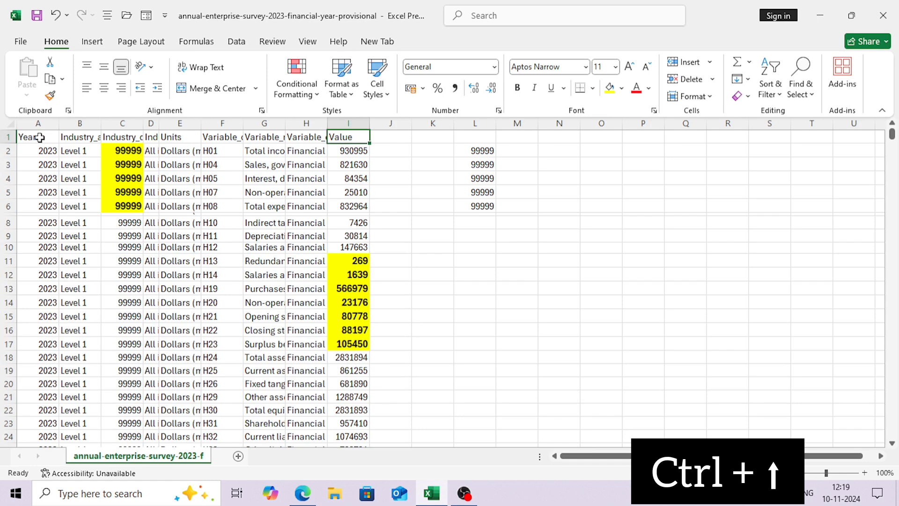
left_click(40, 137)
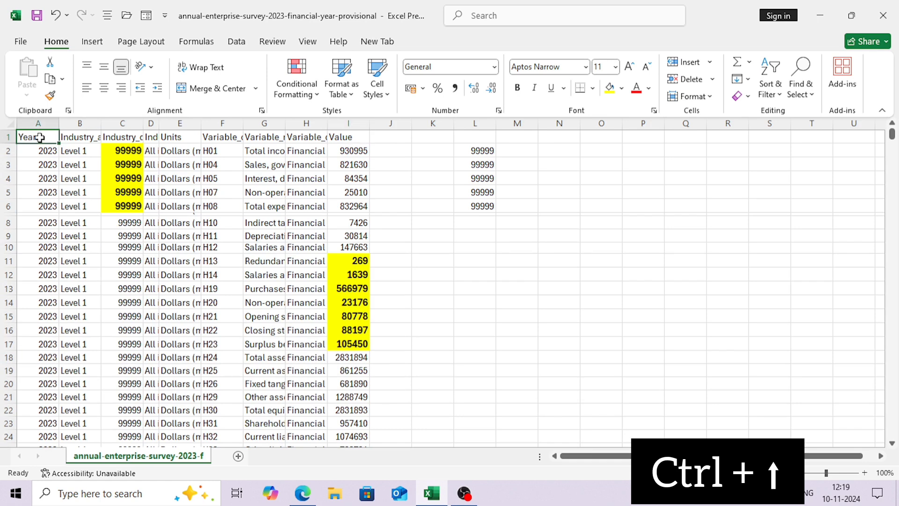
key("ctrl+Left")
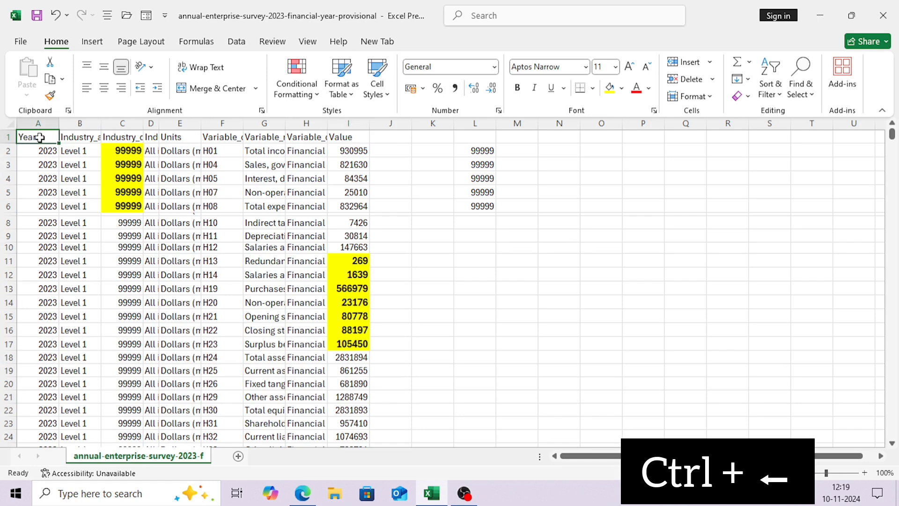
key("ctrl+End")
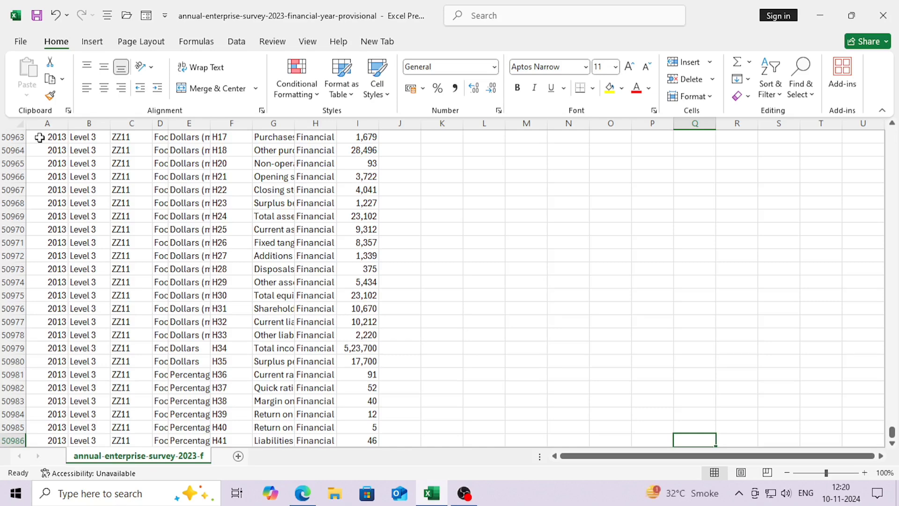
key("ctrl+Home")
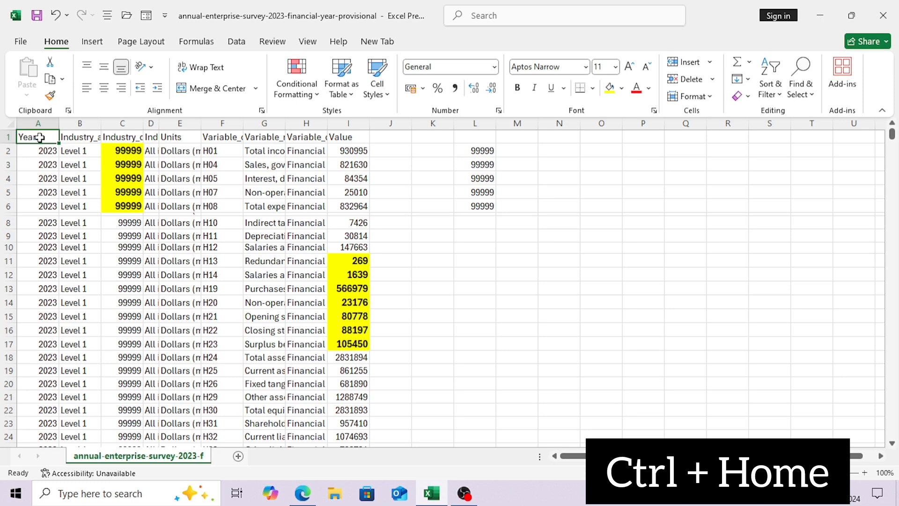
Step: Extend the selection from A1 cell by cell to cover A1:G6
key("shift+Down")
key("shift+Down")
key("shift+Down")
key("shift+Down")
key("shift+Down")
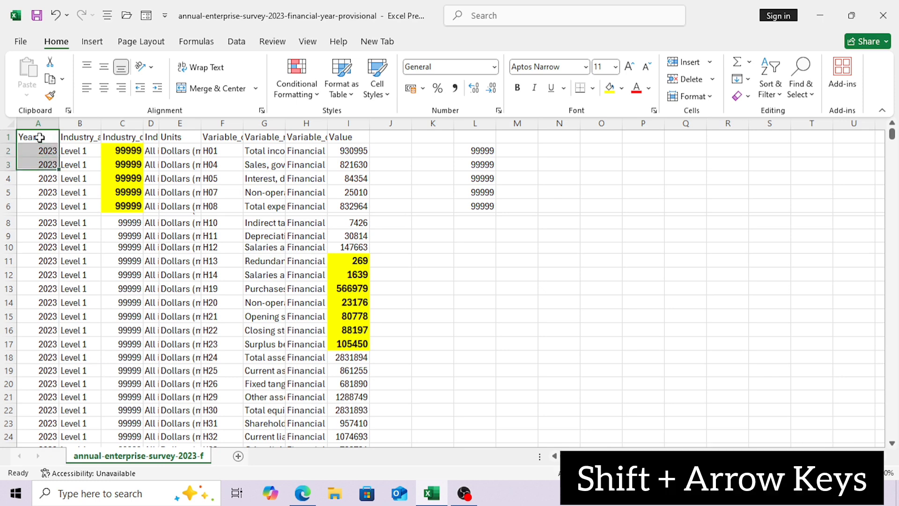
key("shift+Right")
key("shift+Right")
key("shift+Right")
key("shift+Right")
key("shift+Right")
key("shift+Right")
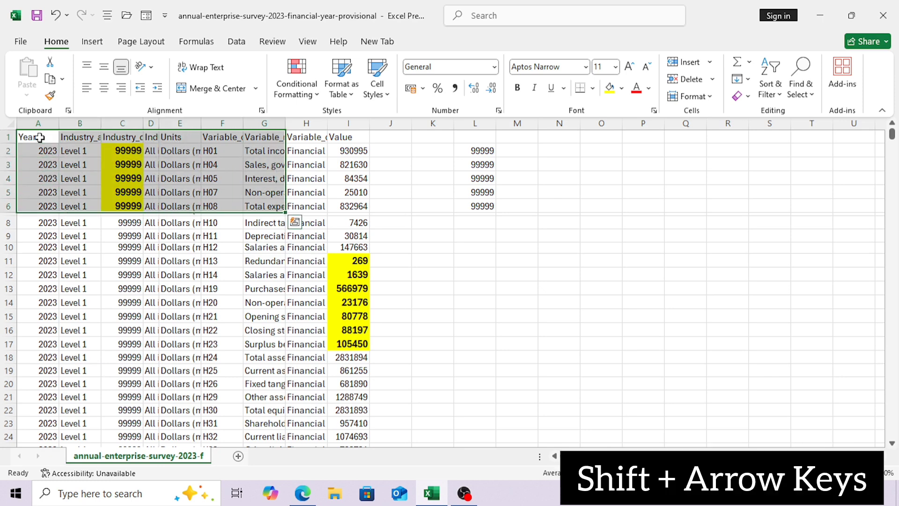
Step: Move the active cell down to A4 and extend the selection to A4:A9
key("shift+Down")
key("shift+Down")
key("shift+Down")
key("Down")
key("Down")
key("Down")
key("shift+Down")
key("shift+Down")
key("shift+Down")
key("shift+Down")
key("shift+Down")
key("shift+Down")
key("shift+Down")
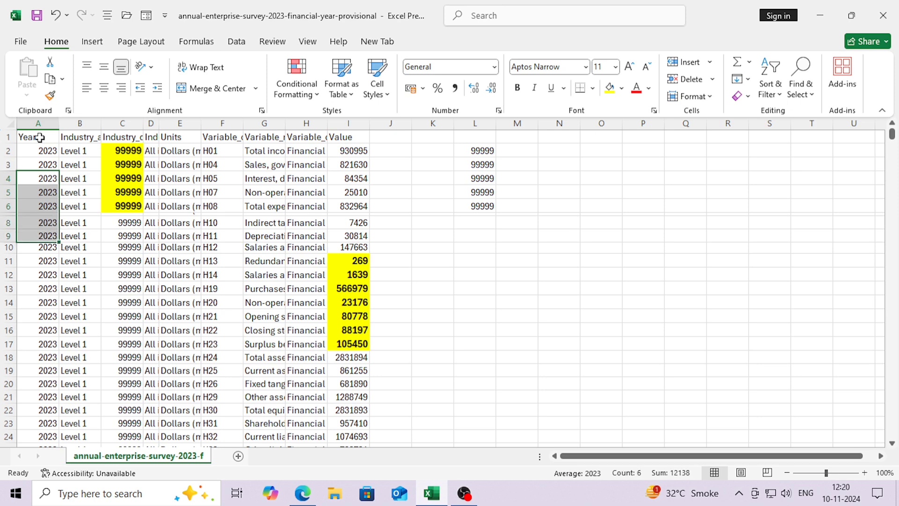
Step: Return to A1 and select the entire survey data range, A1:I50986
key("Up")
key("Up")
key("Up")
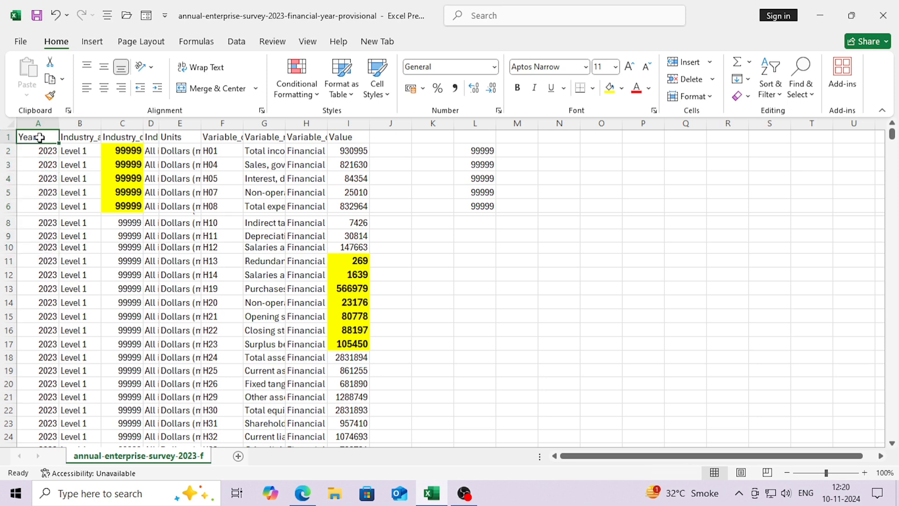
key("ctrl+shift+Down")
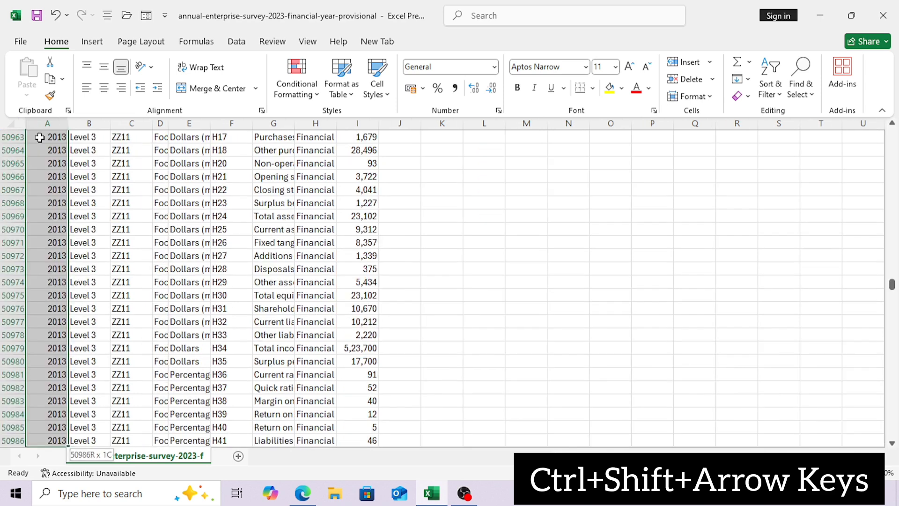
key("ctrl+shift+Right")
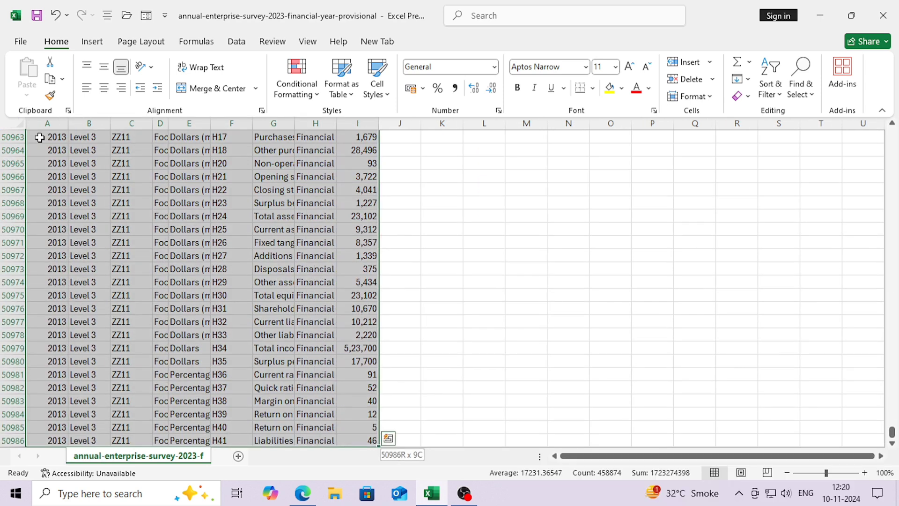
Step: Reduce the selection to the data in column A, A1:A50986, and return to A1
key("ctrl+shift+Left")
key("ctrl+shift+Right")
key("ctrl+shift+Left")
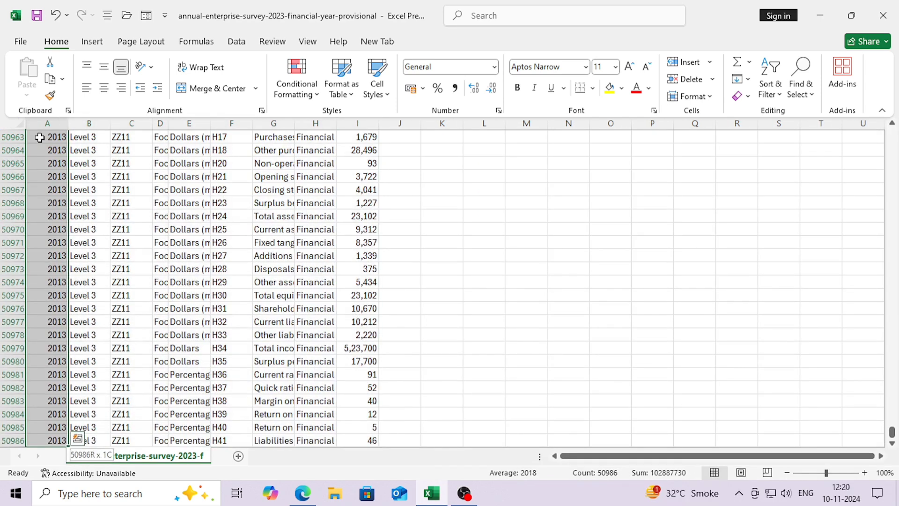
key("ctrl+Home")
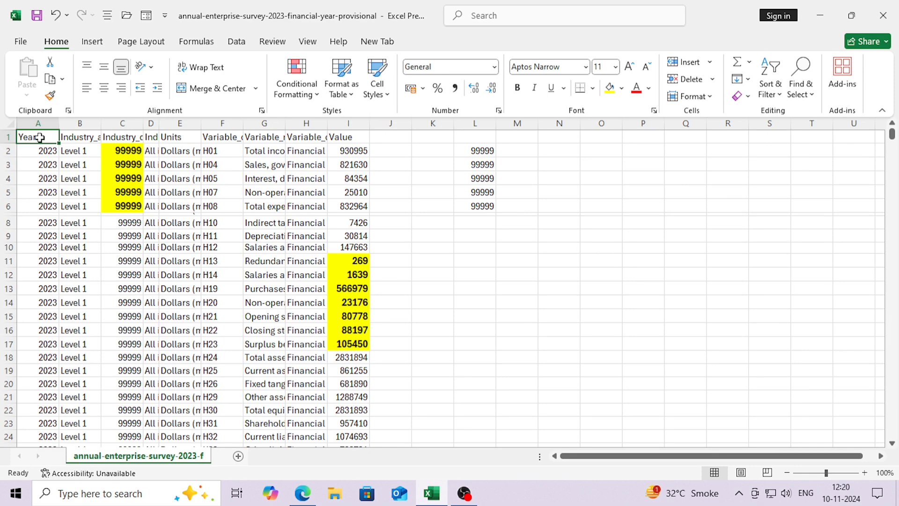
Step: Move the active cell along the header row from A1 to F1 and return to A1
key("Right")
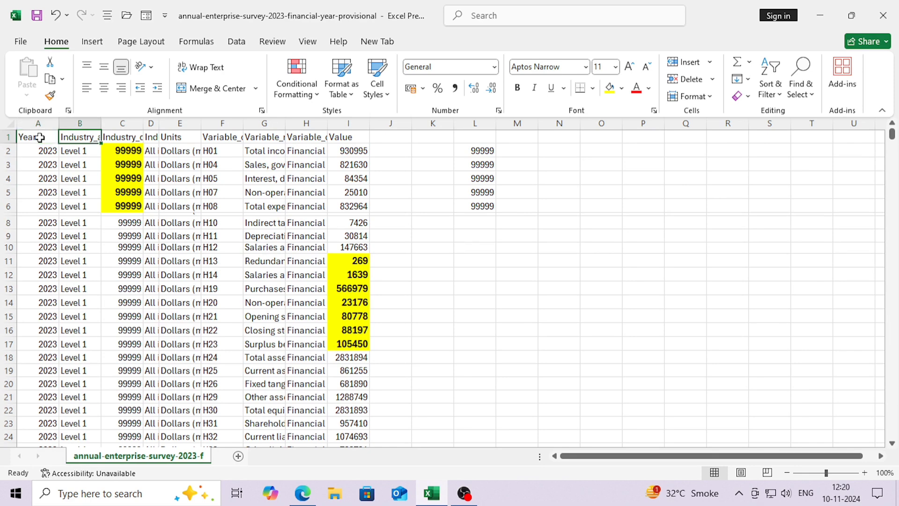
key("Right")
key("Right")
key("Right")
key("Right")
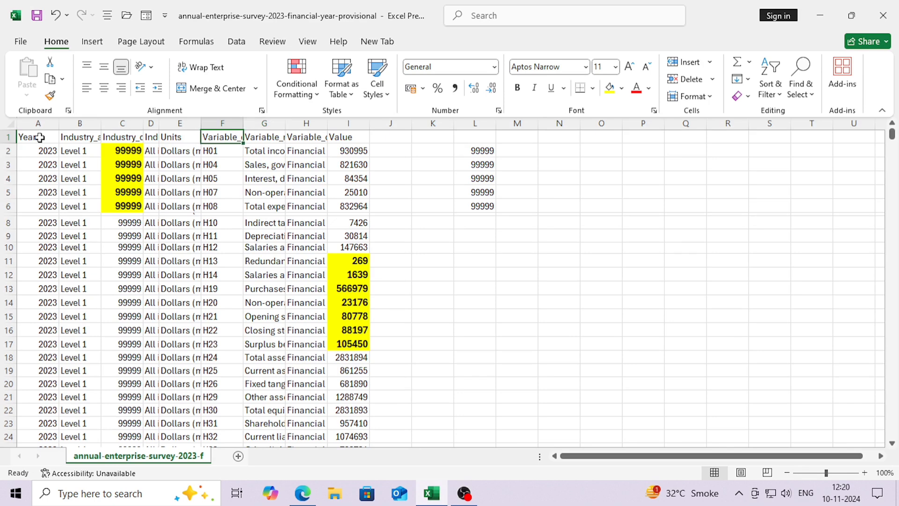
key("Left")
key("Home")
Step: Move the active cell to L2, apply bold to it and remove the bold again
key("Right")
key("Right")
key("Right")
key("Right")
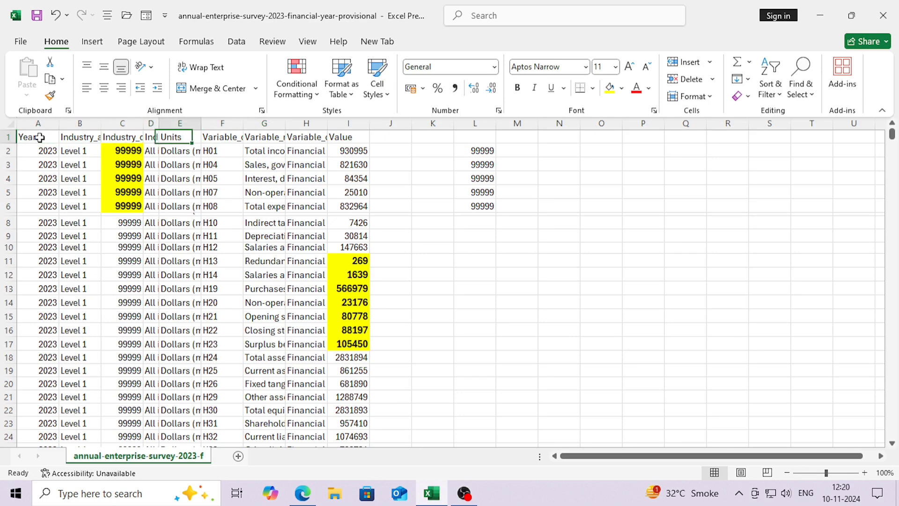
key("Right")
key("Right")
key("Right")
key("Right")
key("Right")
key("Right")
key("Down")
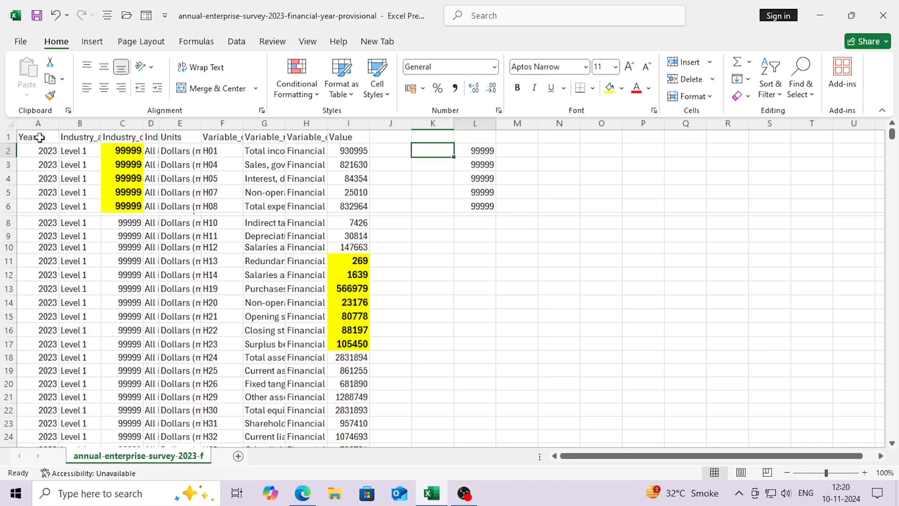
key("Right")
key("ctrl+b")
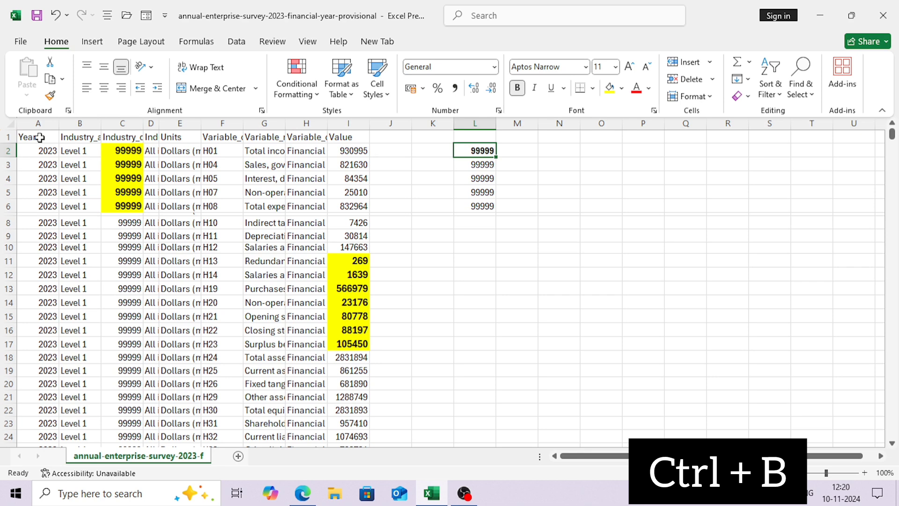
key("ctrl+b")
Step: Apply italic to the value in L3 and switch it off again
key("Down")
key("ctrl+i")
key("ctrl+i")
key("ctrl+i")
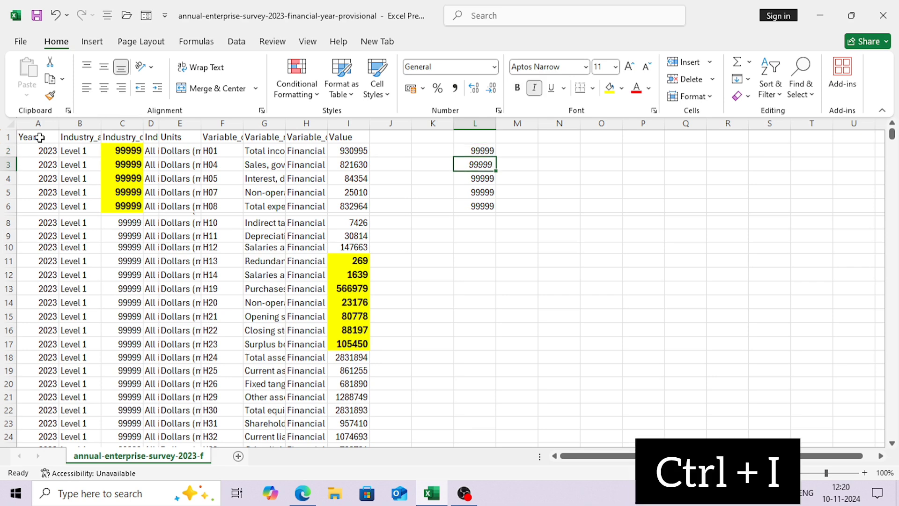
Step: Underline the value in L4 and remove the underline again
key("Down")
key("ctrl+u")
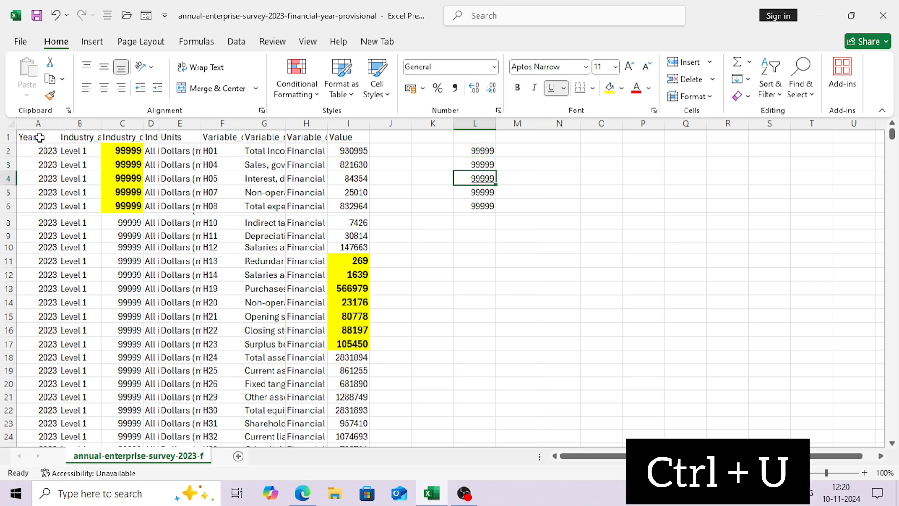
key("ctrl+u")
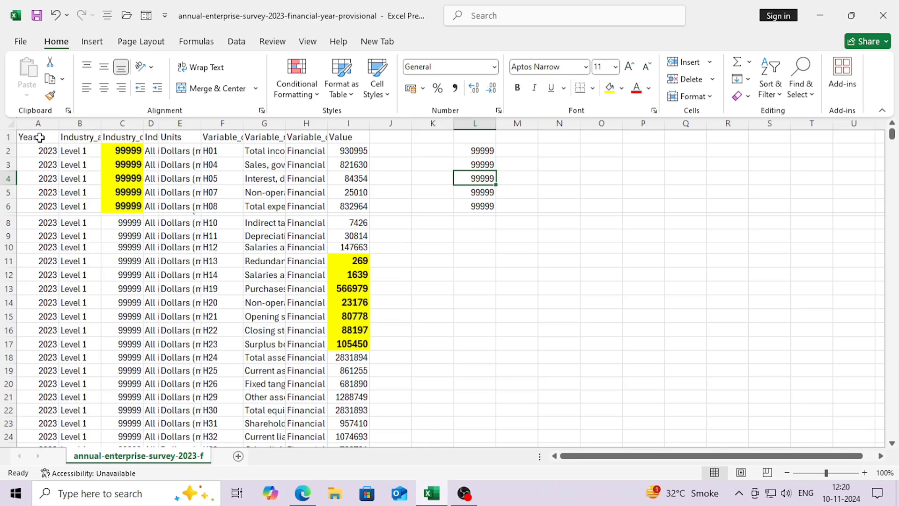
Step: Return the active cell to A1 and turn on filters for the survey data's header row
key("Up")
key("Up")
key("Up")
key("Left")
key("Left")
key("Left")
key("Left")
key("Left")
key("Left")
key("Left")
key("Left")
key("Left")
key("Left")
key("Left")
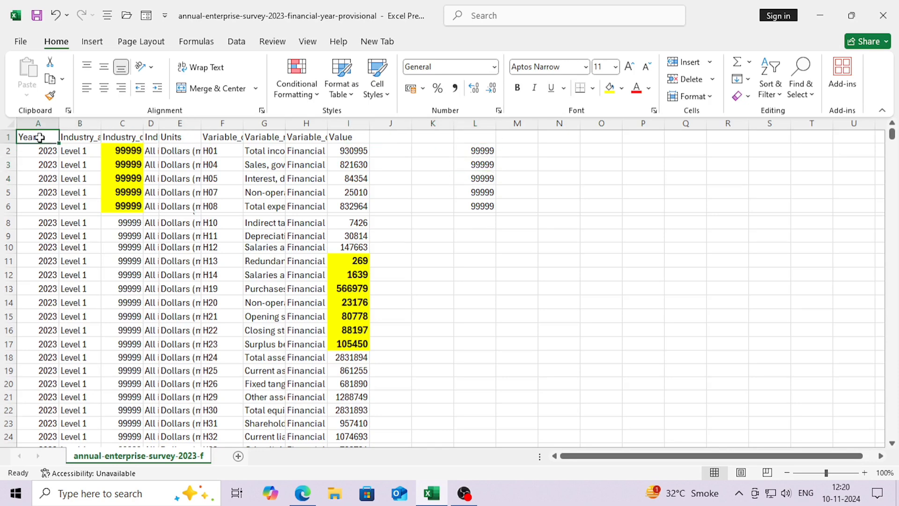
key("ctrl+shift+l")
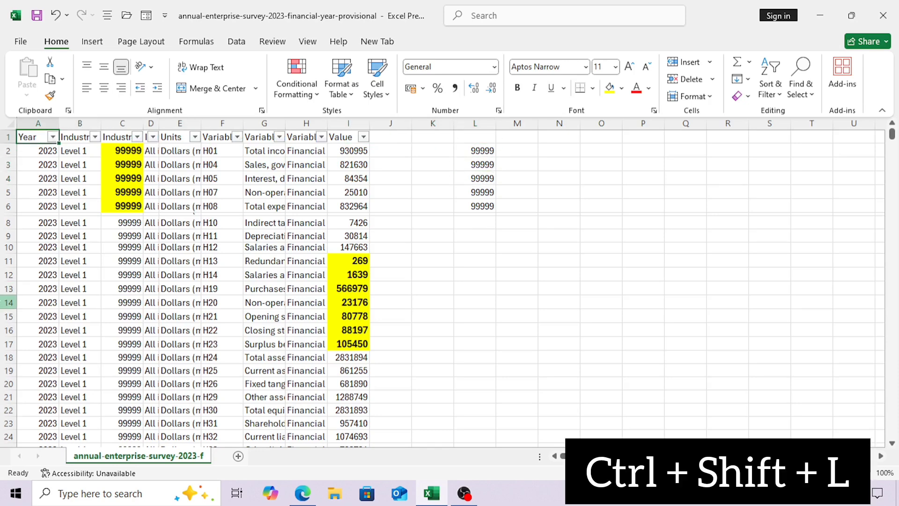
Step: Open and close the Year column's filter options, and turn off the header filters
left_click(53, 137)
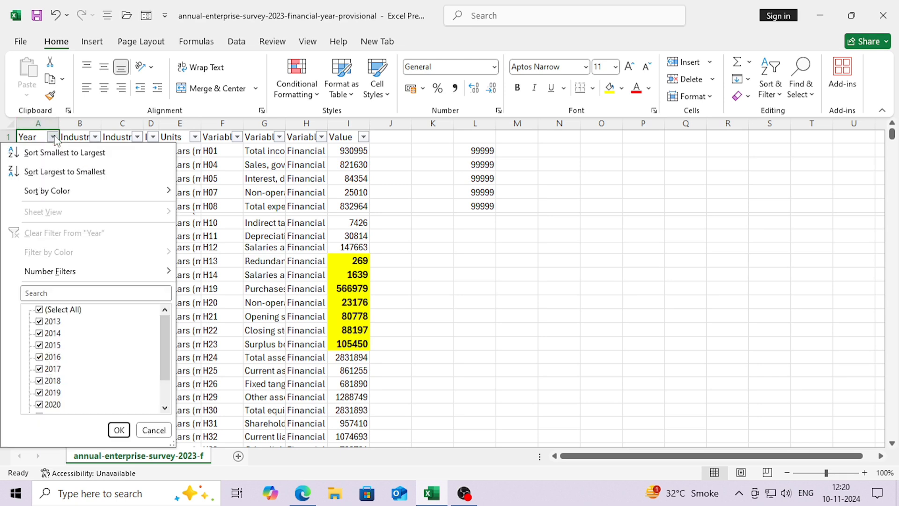
left_click(50, 137)
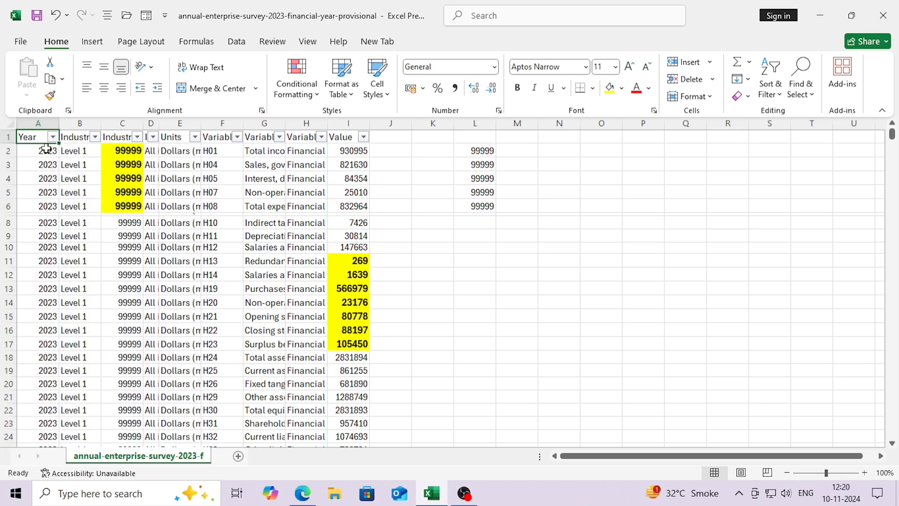
key("ctrl+shift+l")
key("Right")
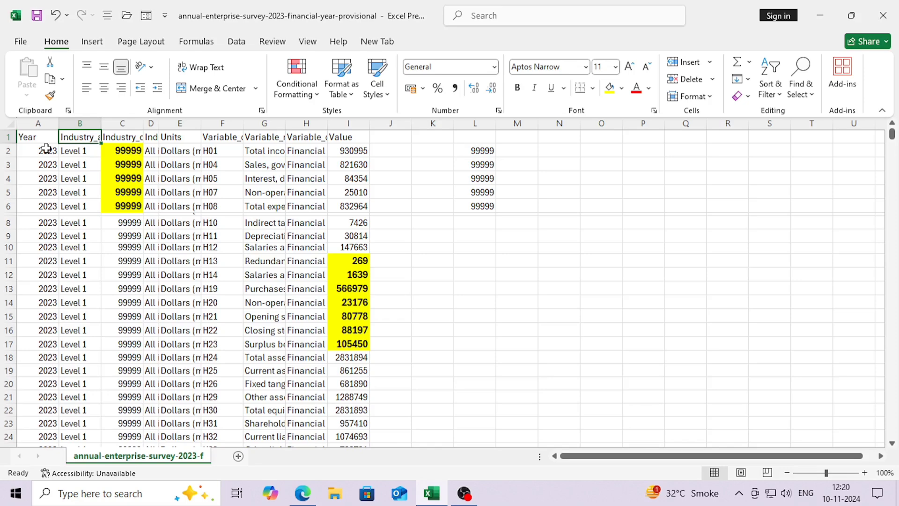
Step: Select L2:L6, apply the Percentage number format and undo it
left_click_drag(473, 152, 480, 203)
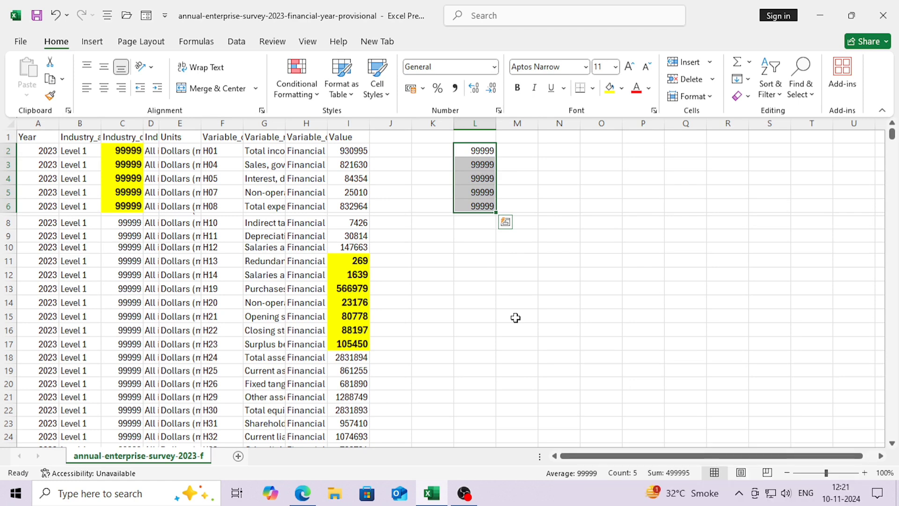
key("ctrl+shift+5")
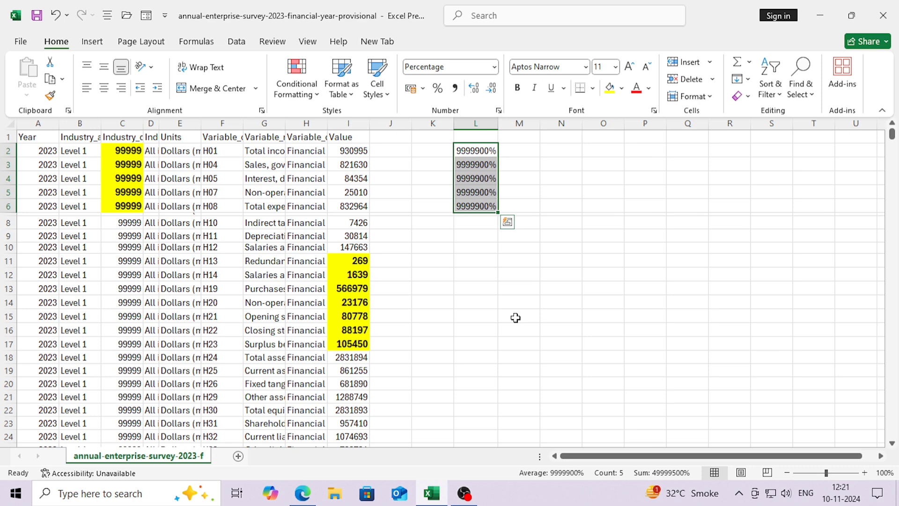
key("ctrl+z")
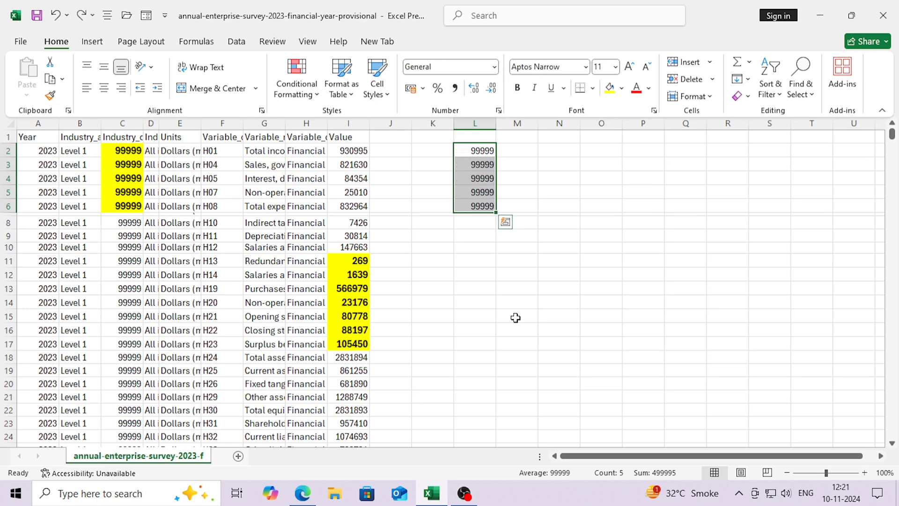
Step: Apply the Currency number format to L2:L6 and undo it
key("ctrl+shift+4")
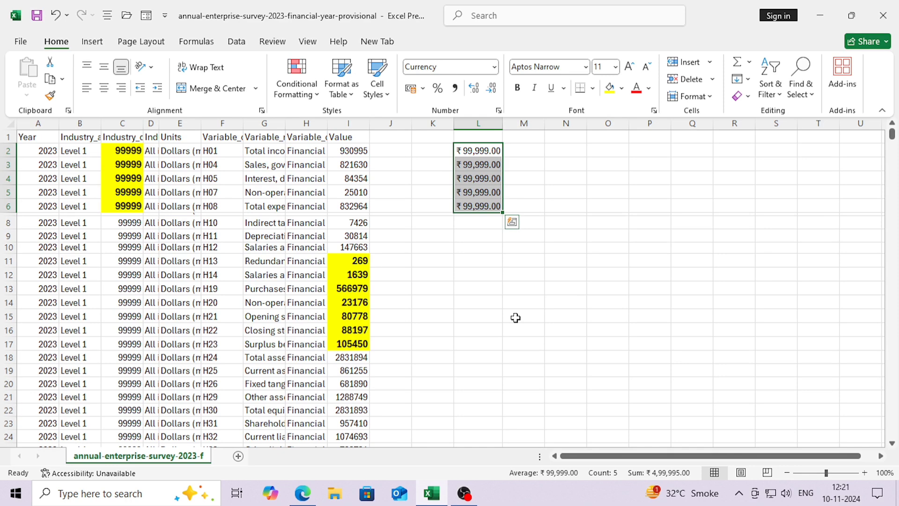
key("ctrl+z")
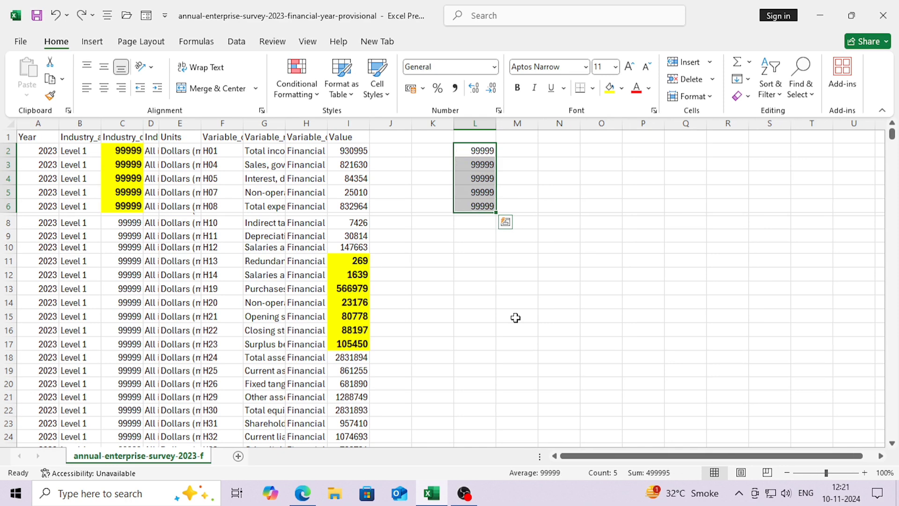
Step: Add an outline border to cell L2 and another one to cell L4
key("Up")
key("Down")
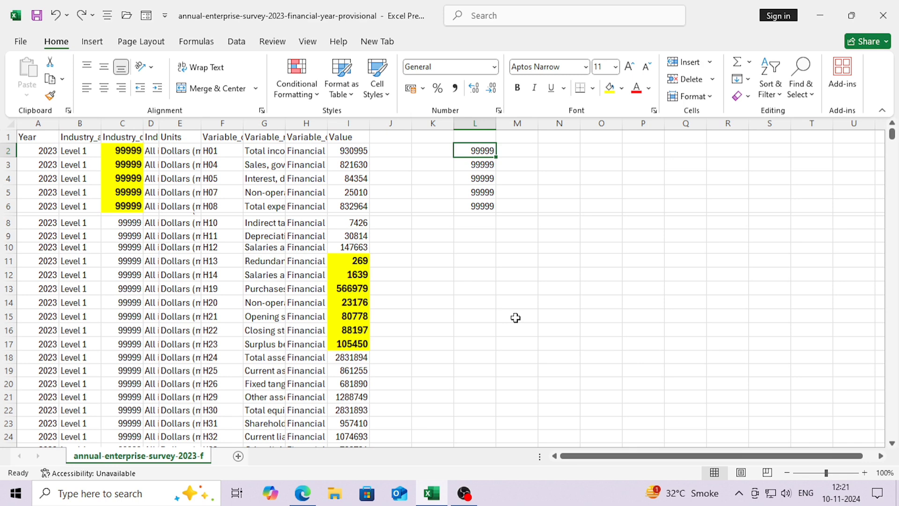
key("ctrl+shift+7")
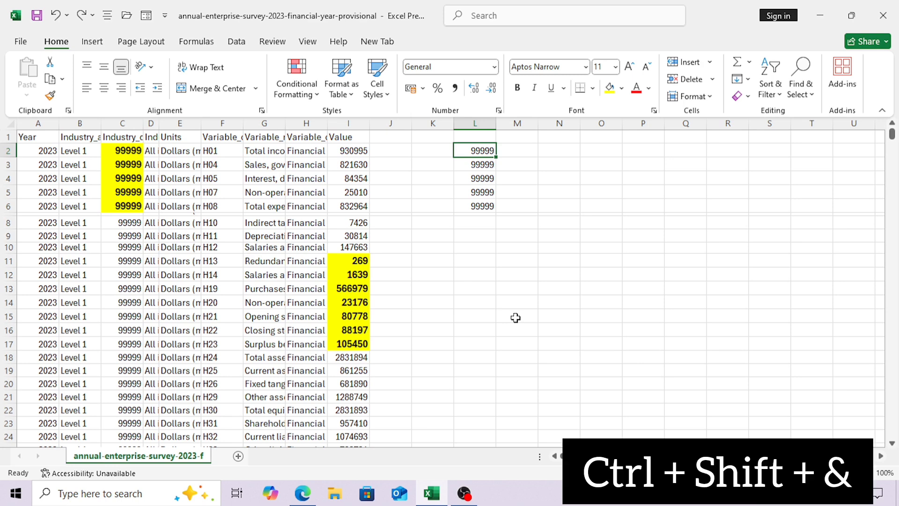
key("Down")
key("Down")
key("Down")
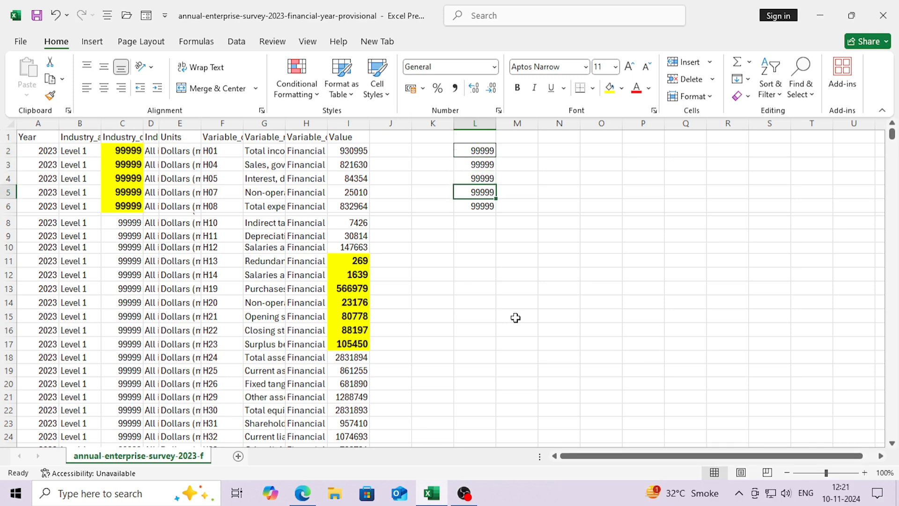
key("Up")
key("Down")
Step: Remove the outline borders from cells L4 and L2
key("ctrl+shift+underscore")
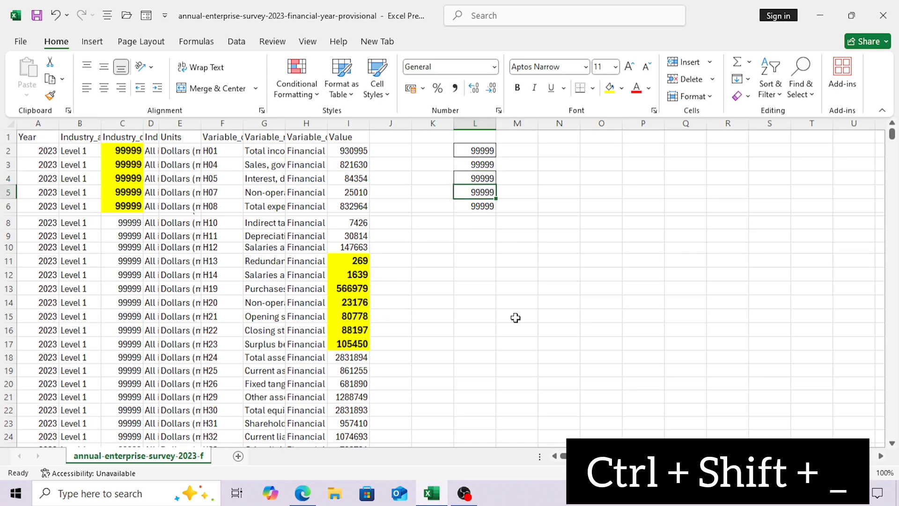
key("Up")
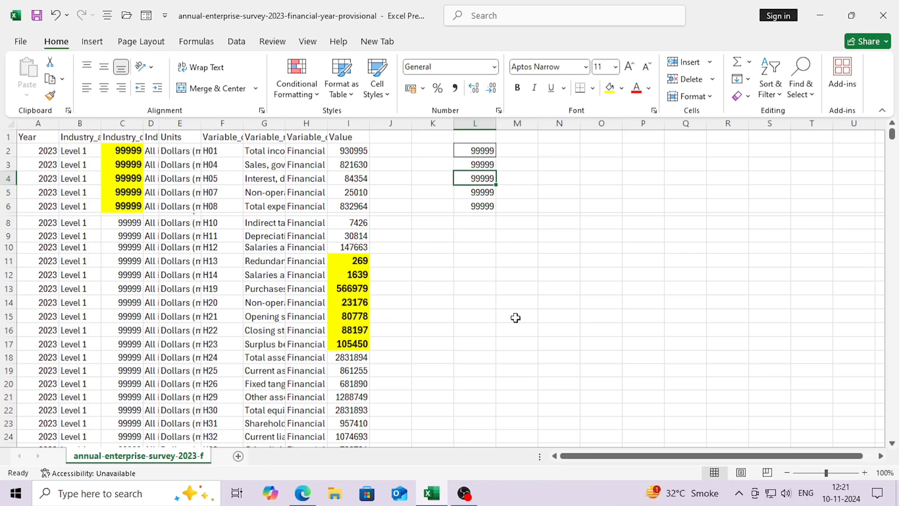
key("Up")
key("Up")
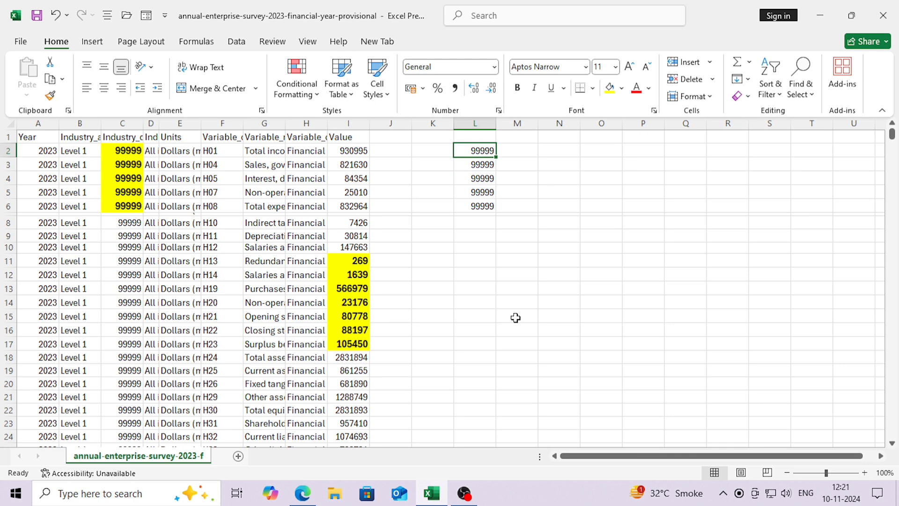
key("Down")
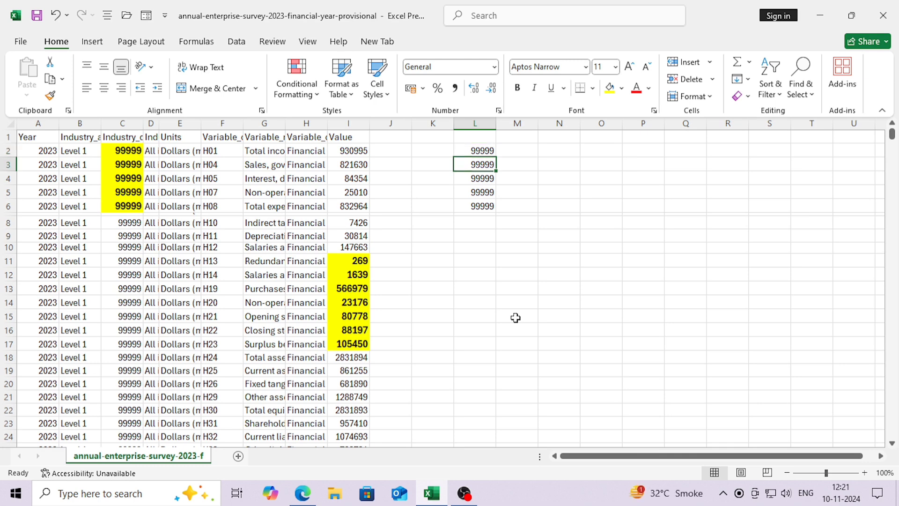
Step: Starting from F21, select the entire survey data range
left_click(208, 397)
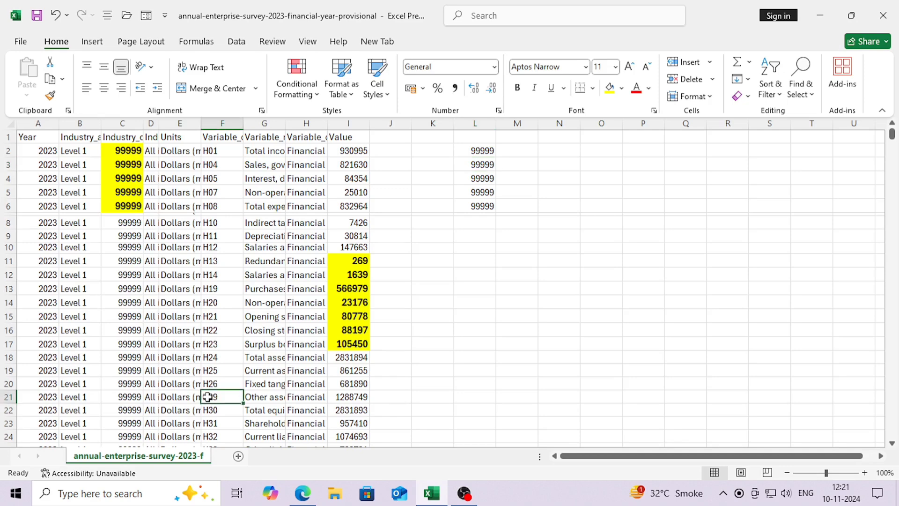
key("ctrl+a")
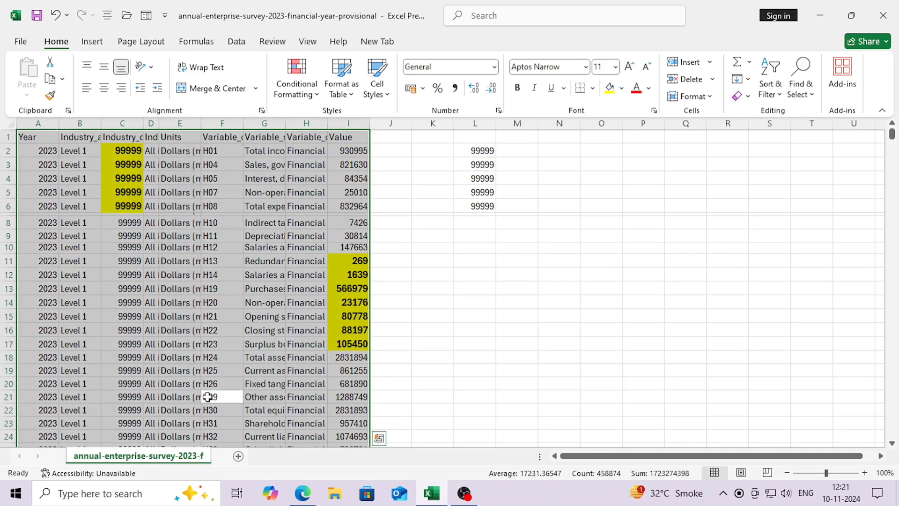
Step: Move to G21, select the whole of row 21, and clear the selection
key("Right")
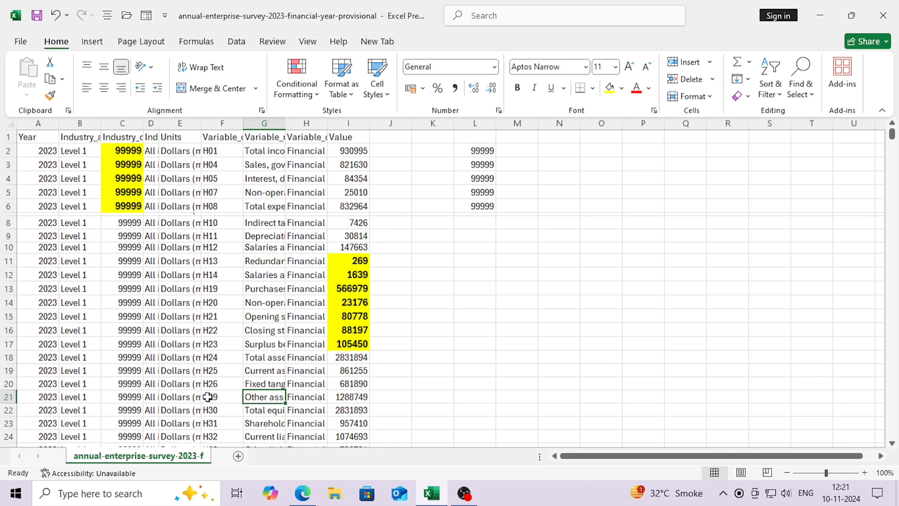
key("shift+space")
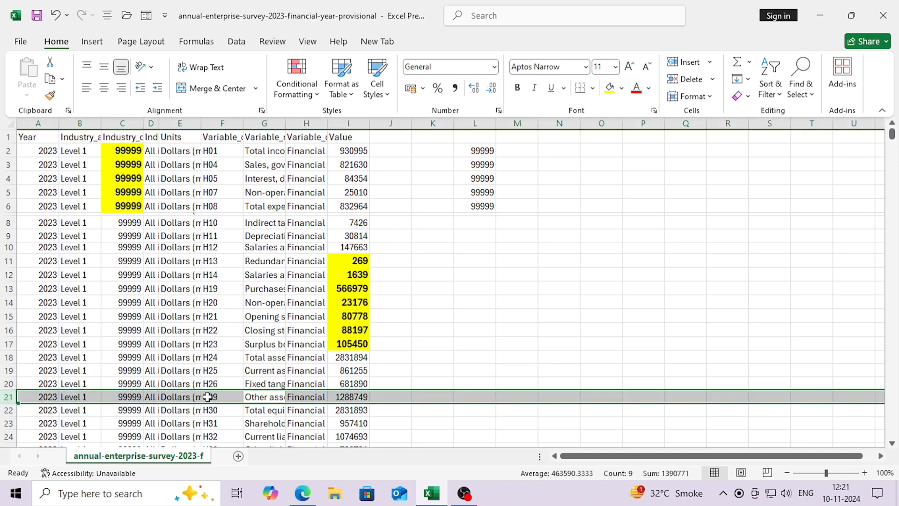
key("Right")
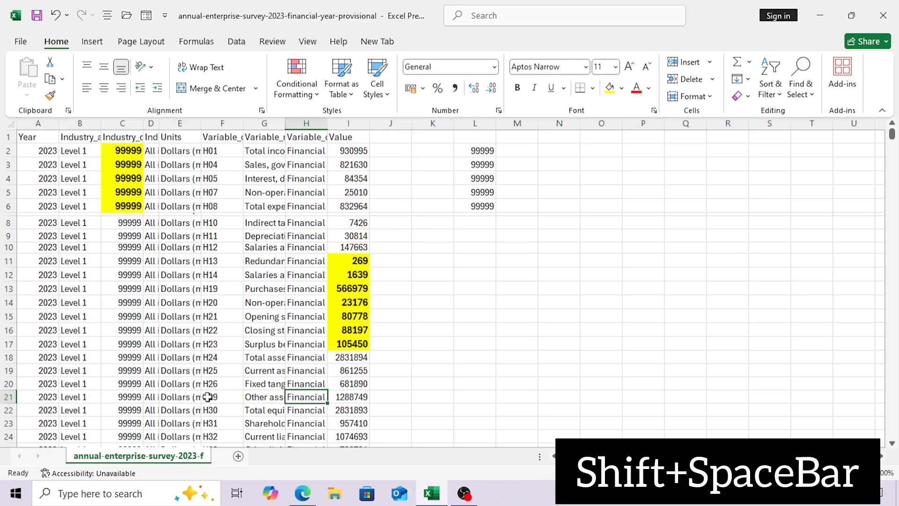
Step: Select the whole of column G from G21, and move the active cell to H20
key("Left")
key("ctrl+space")
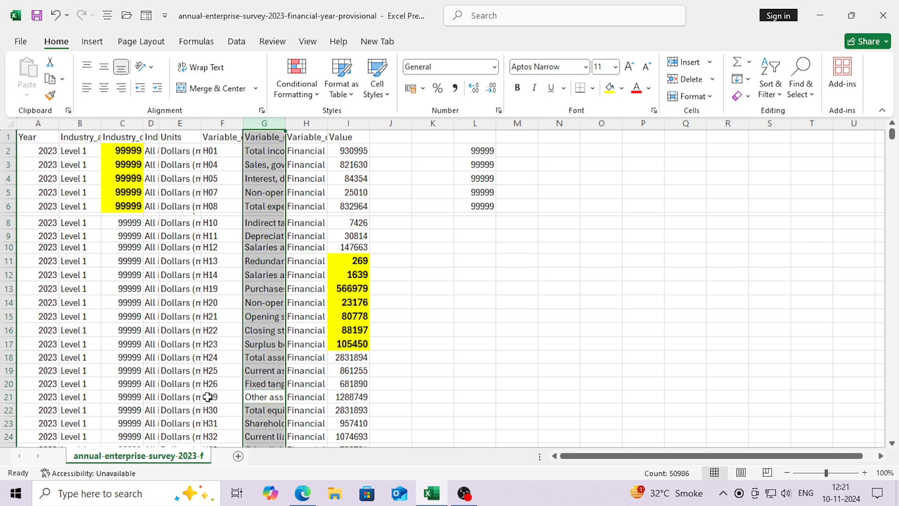
key("Right")
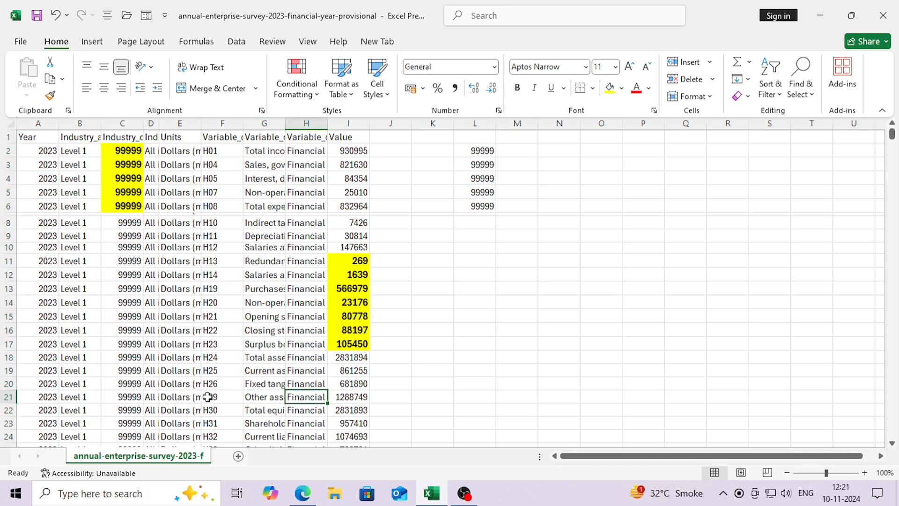
key("Up")
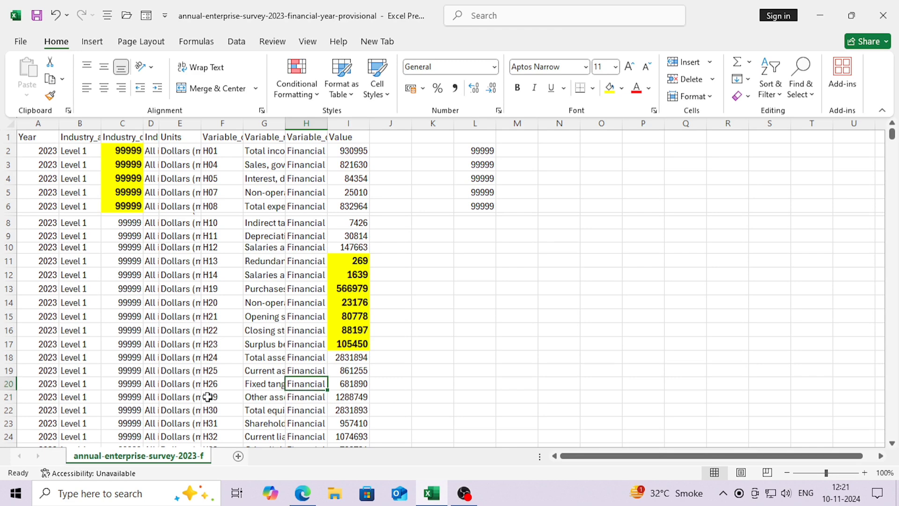
Step: Insert an entire row at cell J20, and undo the insertion
key("Right")
key("Right")
key("Left")
key("Right")
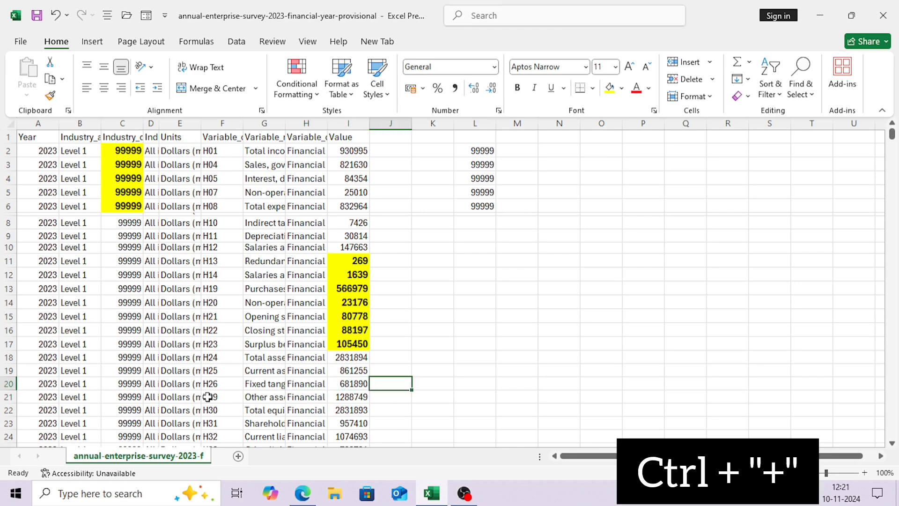
key("ctrl+plus")
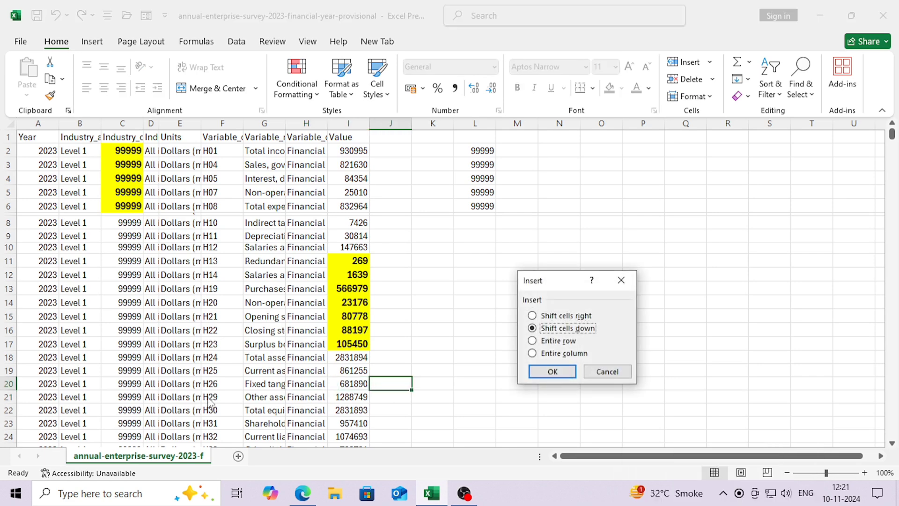
key("r")
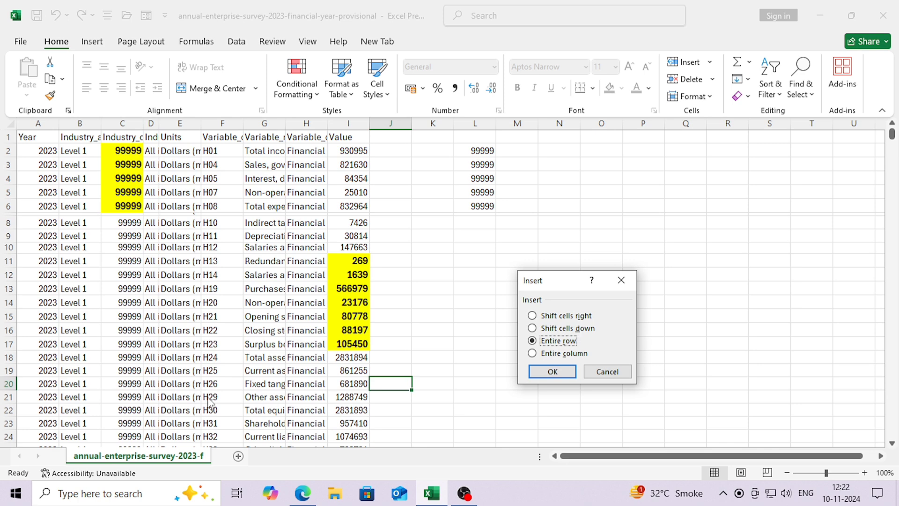
key("Return")
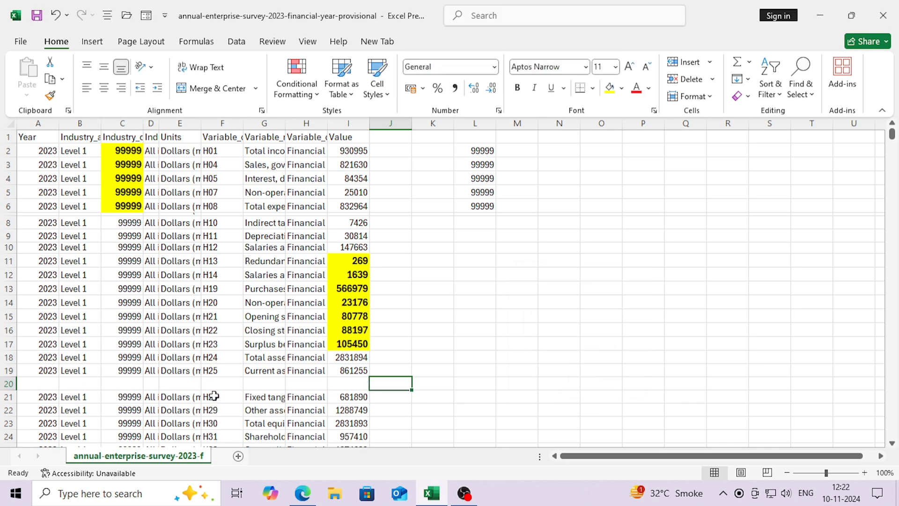
key("ctrl+z")
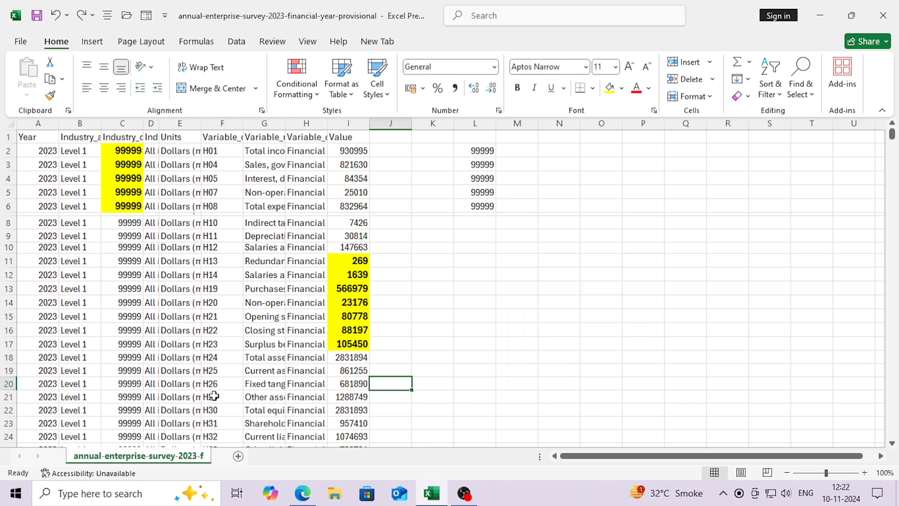
Step: Insert an entire column at cell J20, and undo the insertion
key("ctrl+plus")
key("r")
key("c")
key("Return")
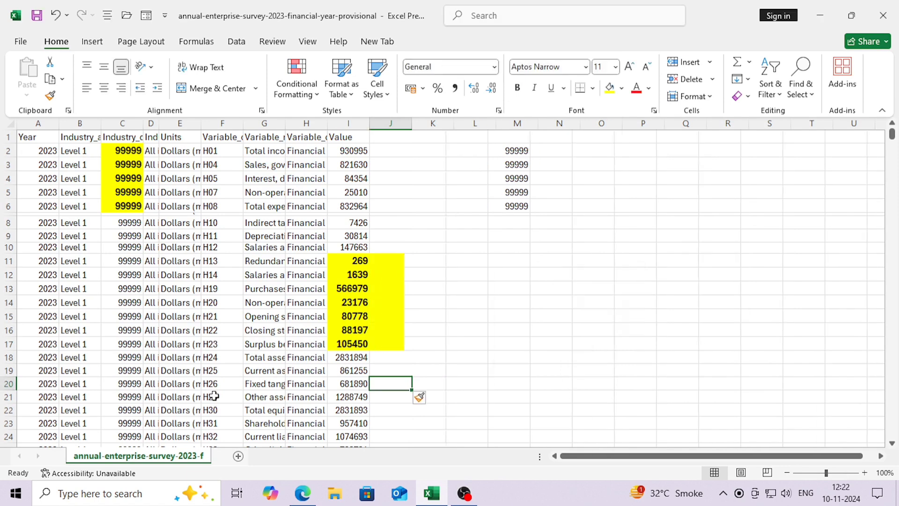
key("ctrl+z")
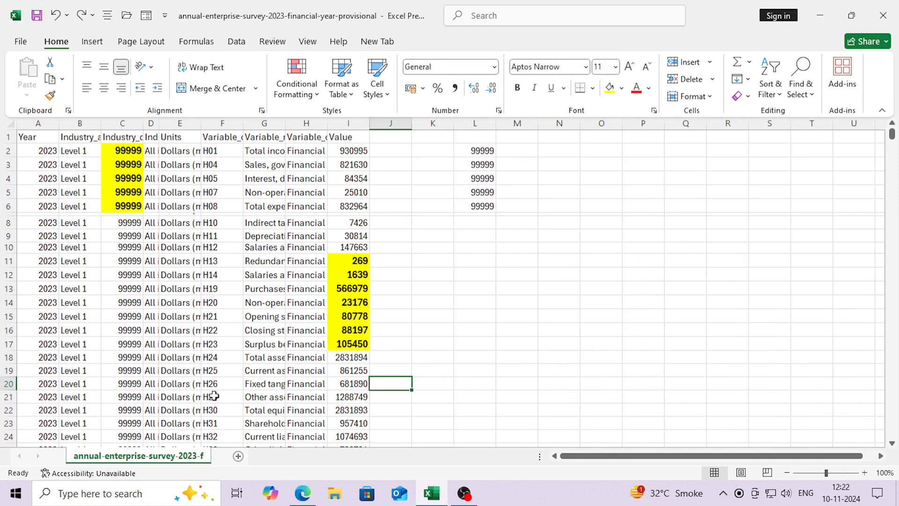
key("ctrl+plus")
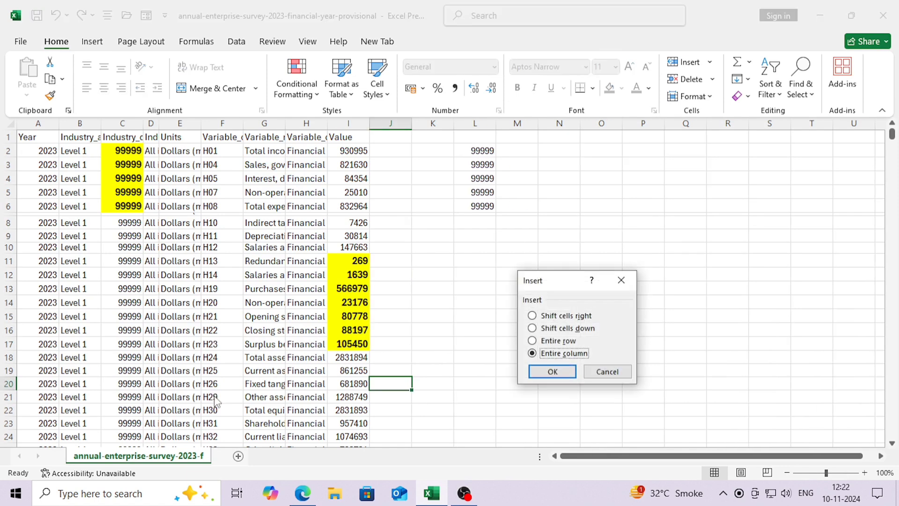
key("i")
key("d")
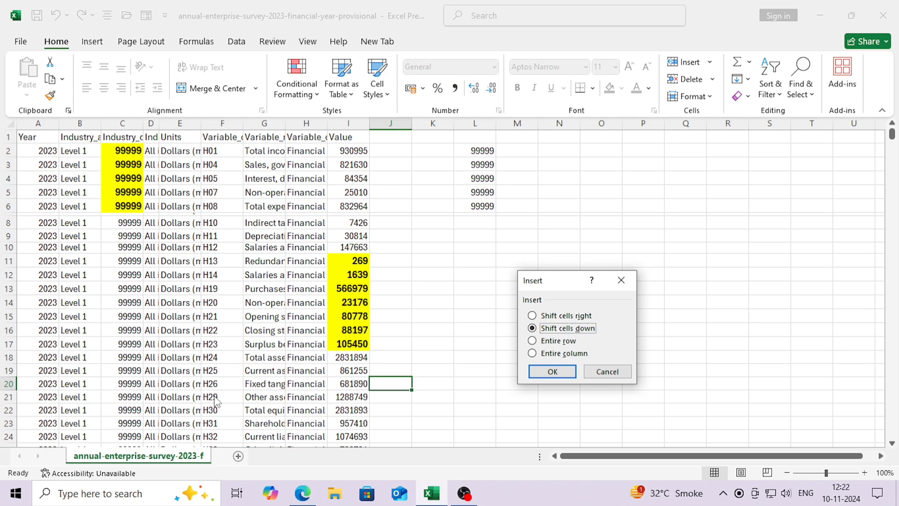
key("Escape")
Step: Move to G20 and select the whole of row 20
key("Left")
key("Left")
key("Left")
key("Left")
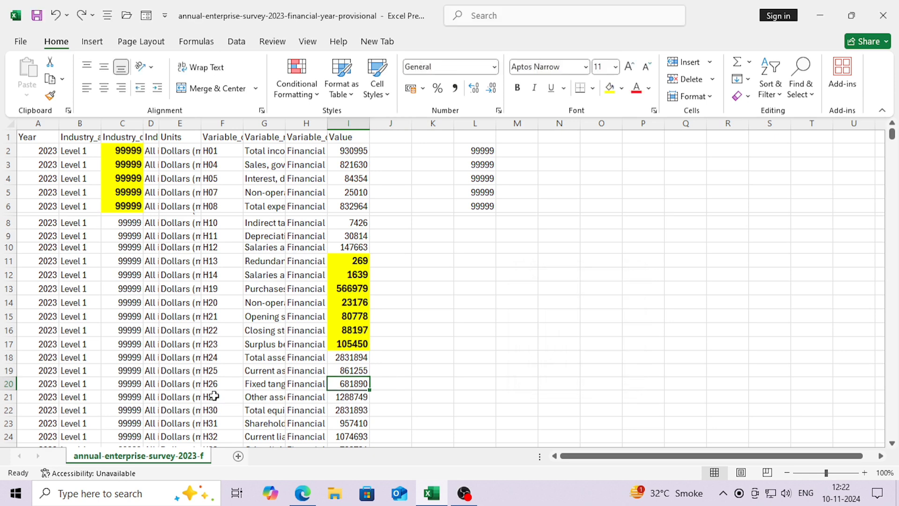
key("Right")
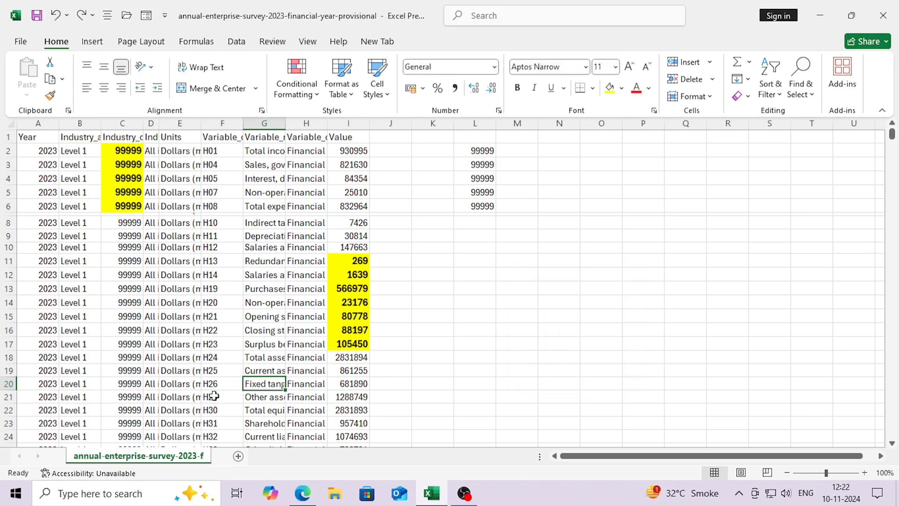
key("shift+space")
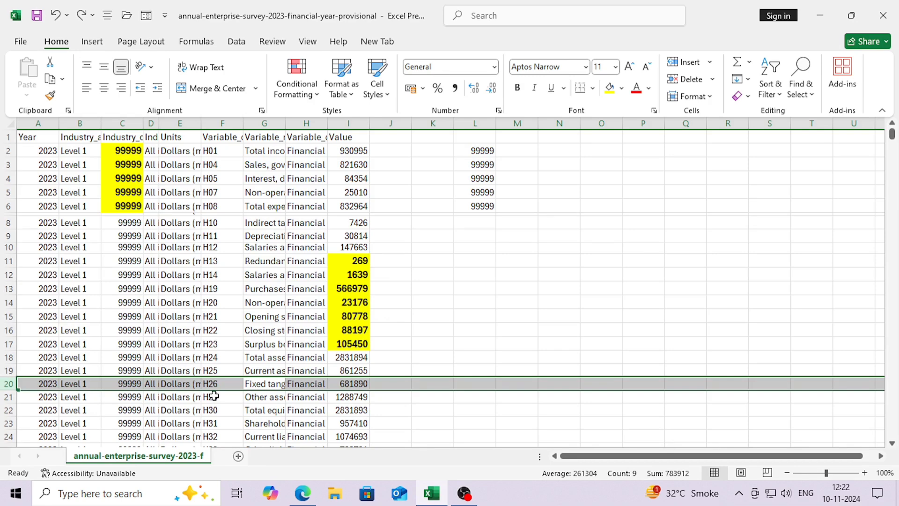
Step: Return to J20, delete the entire row there, and undo the deletion
key("Right")
key("Right")
key("Right")
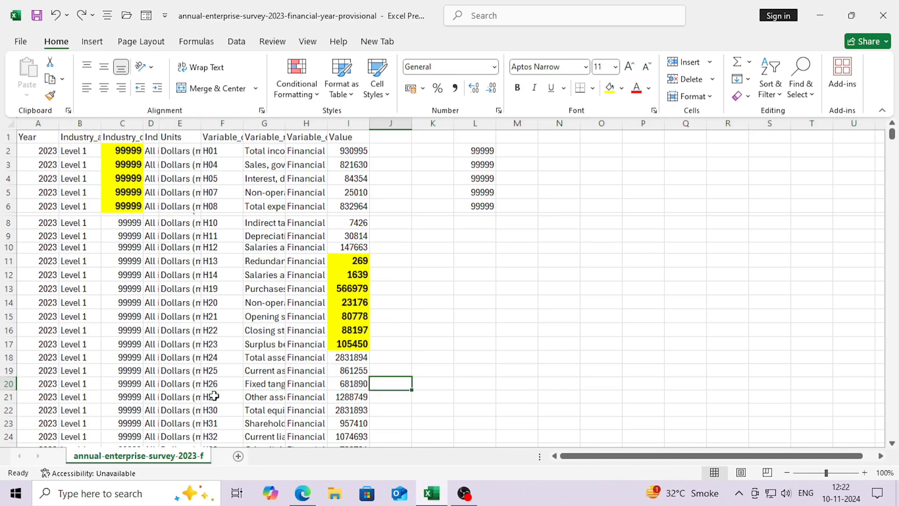
key("ctrl+minus")
key("r")
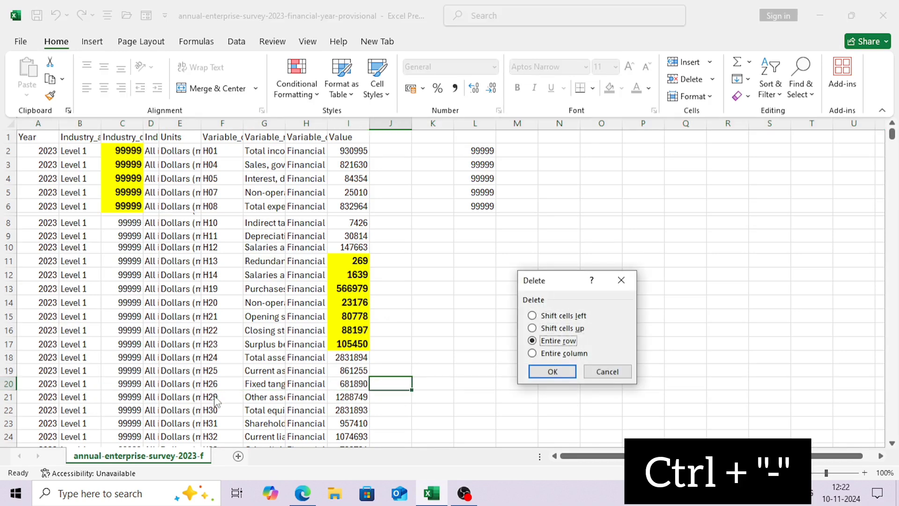
key("Return")
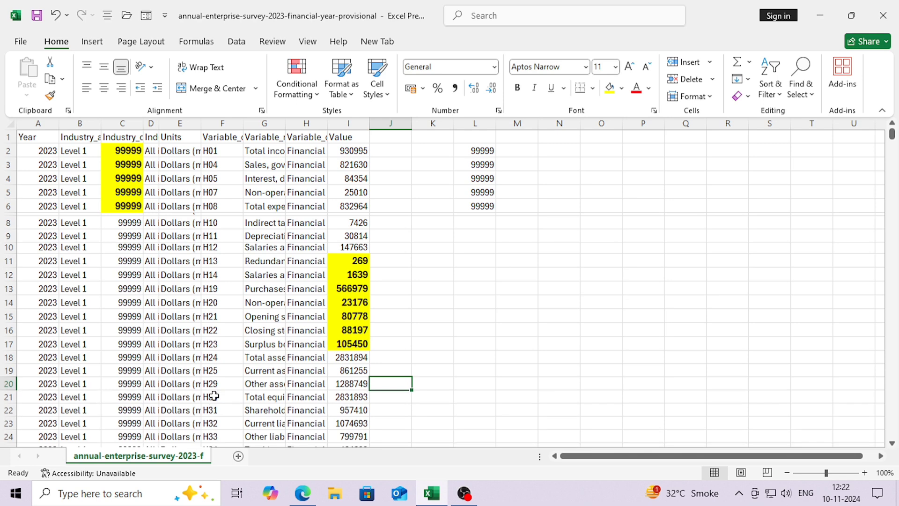
key("ctrl+z")
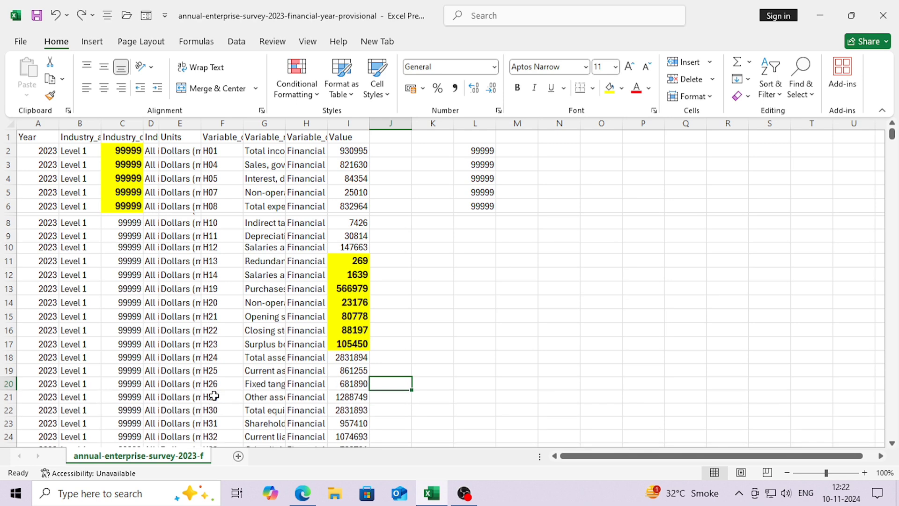
Step: Delete the entire column at cell J20, and undo the deletion
key("ctrl+minus")
key("Down")
key("Down")
key("Down")
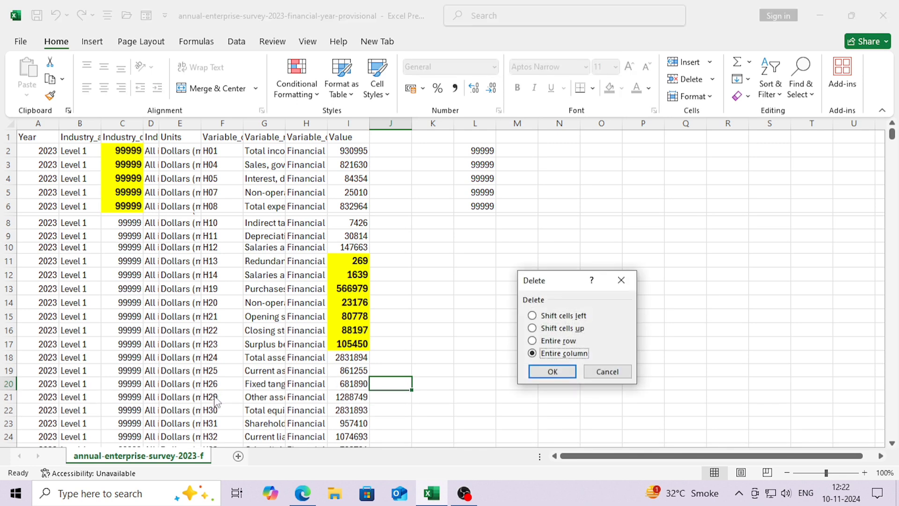
key("Return")
key("ctrl+z")
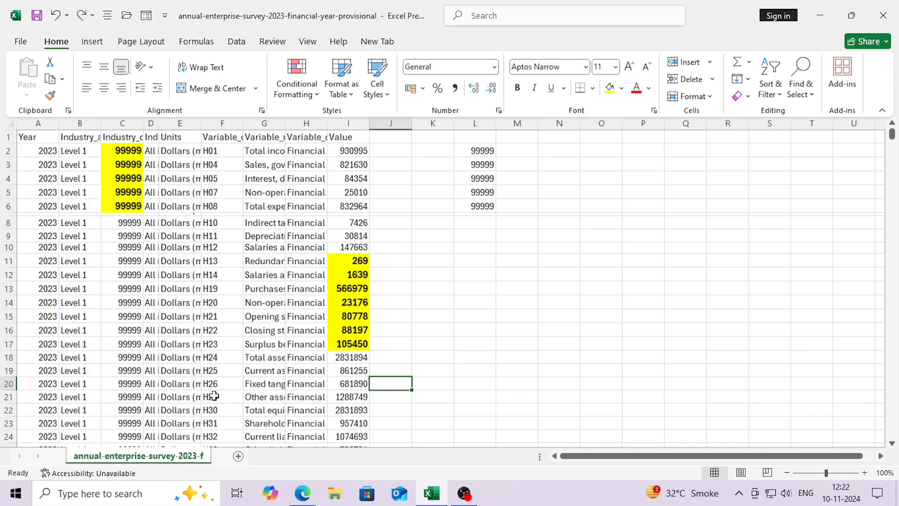
Step: Select the whole of row 19, delete it and insert a blank row there, undoing each change
key("Left")
key("Left")
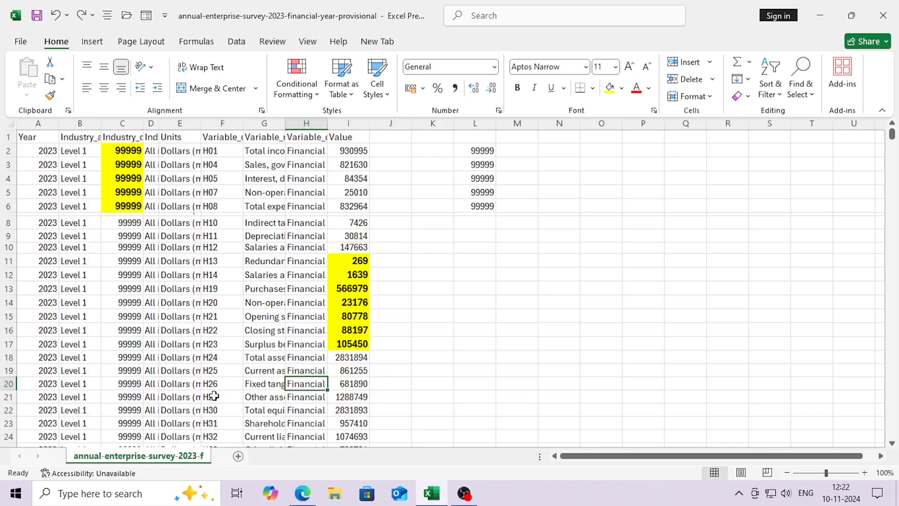
key("shift+space")
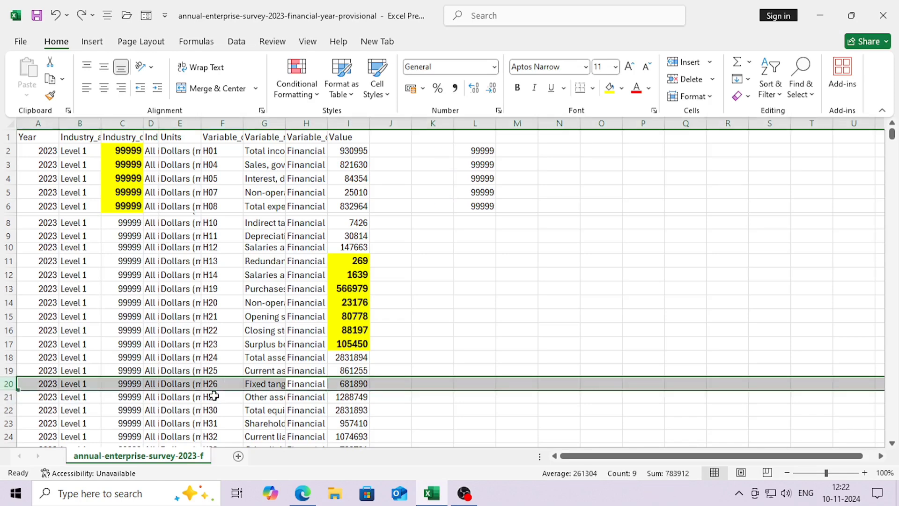
key("Up")
key("shift+space")
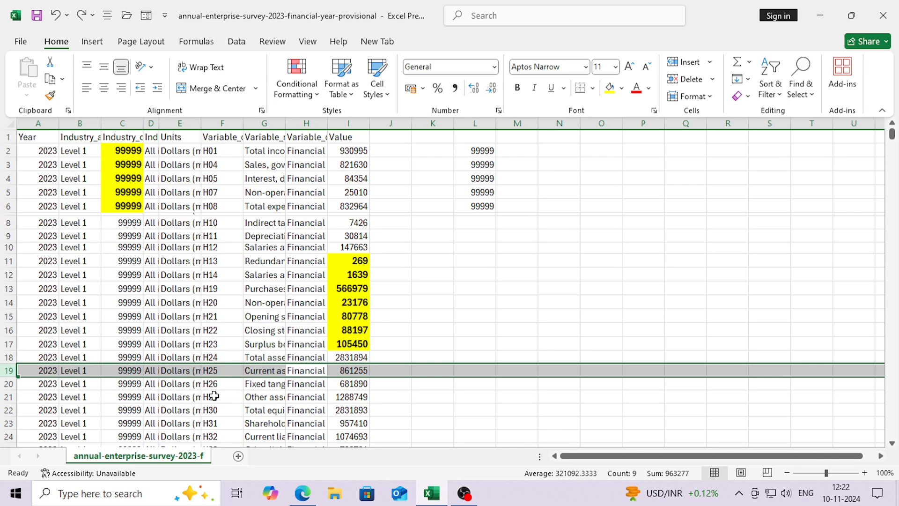
key("ctrl+minus")
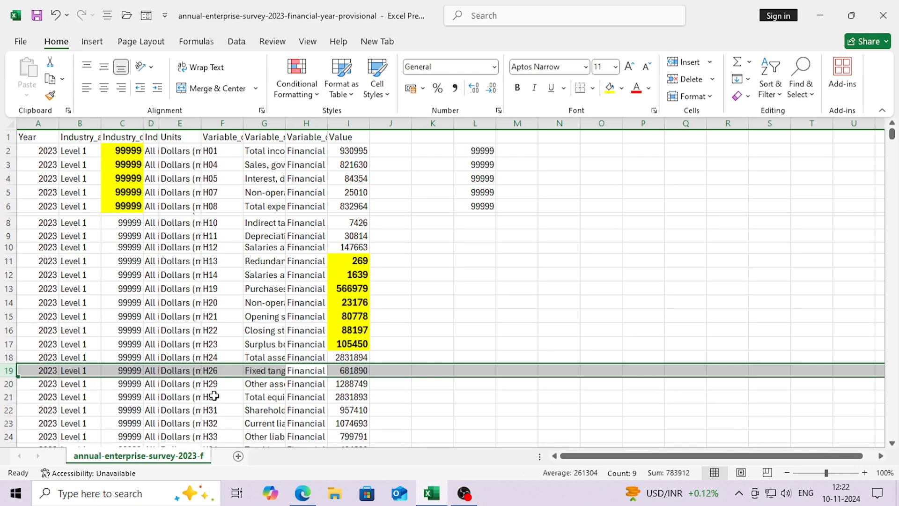
key("ctrl+z")
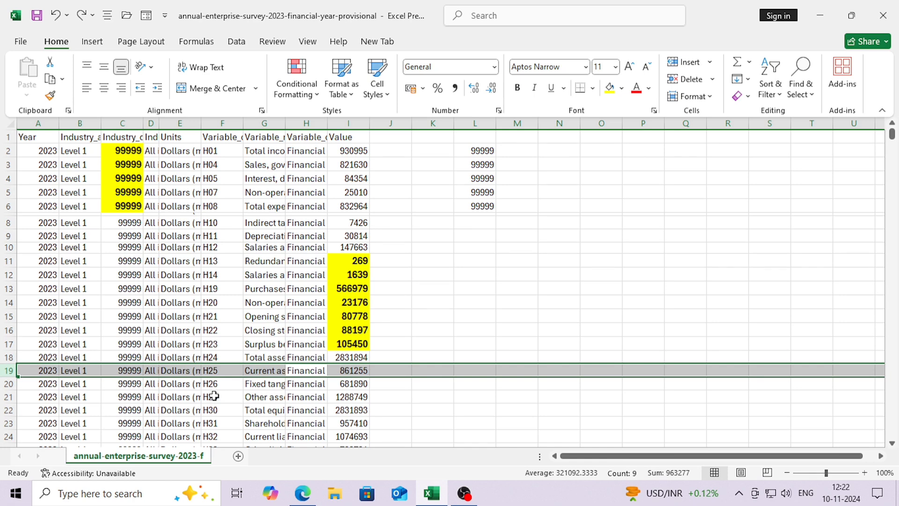
key("ctrl+shift+plus")
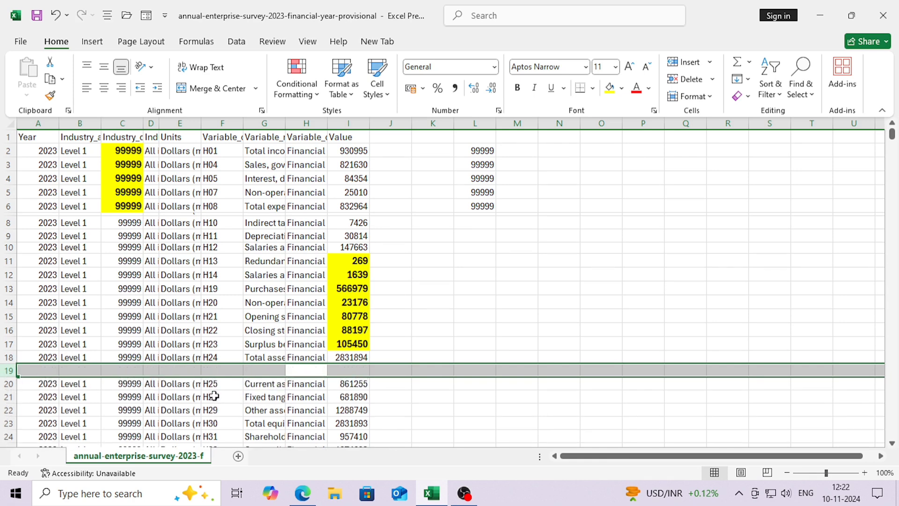
key("ctrl+z")
Step: Move to F19, select the whole of column F, delete it, and undo the deletion
key("Left")
key("Left")
key("Left")
key("Left")
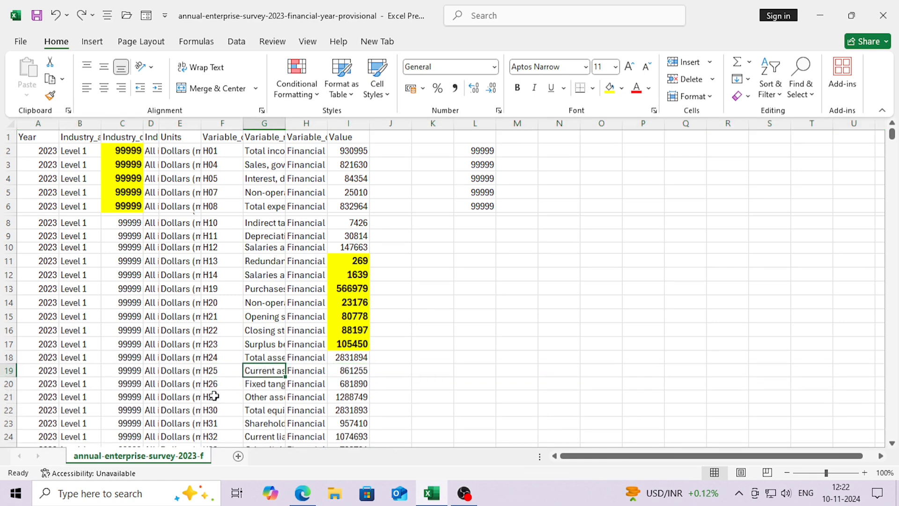
key("ctrl+space")
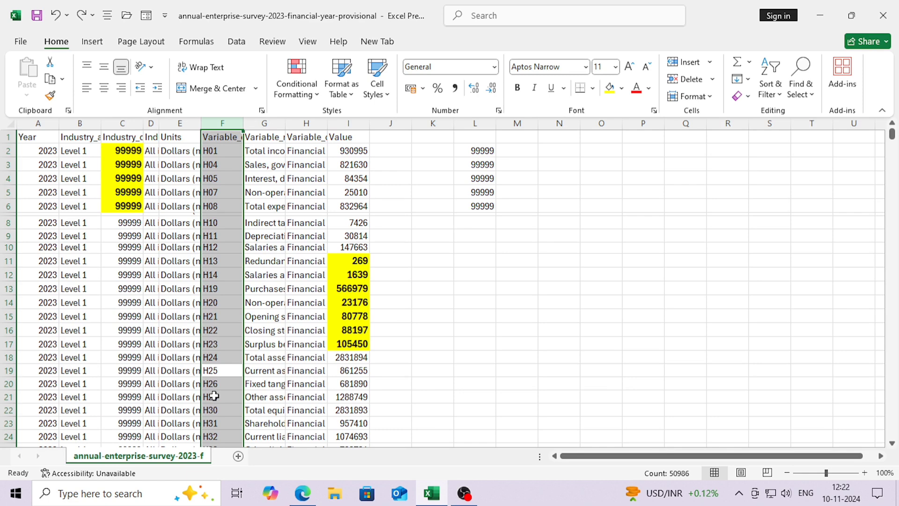
key("ctrl+minus")
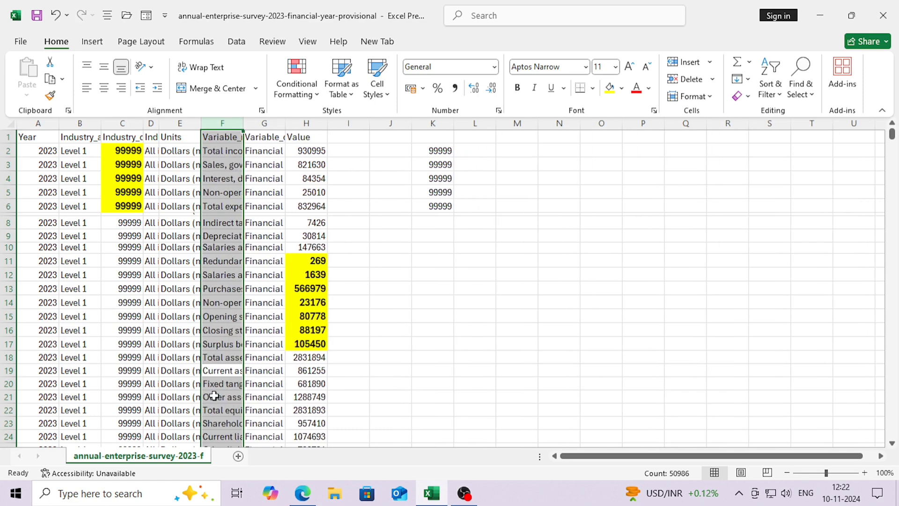
key("ctrl+z")
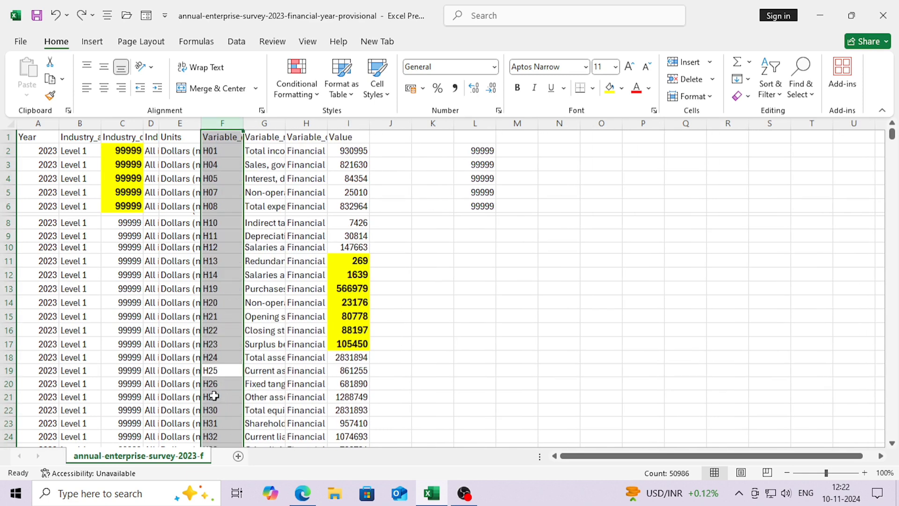
Step: Insert a blank column at F, delete it again, and move the active cell to J19
key("ctrl+shift+plus")
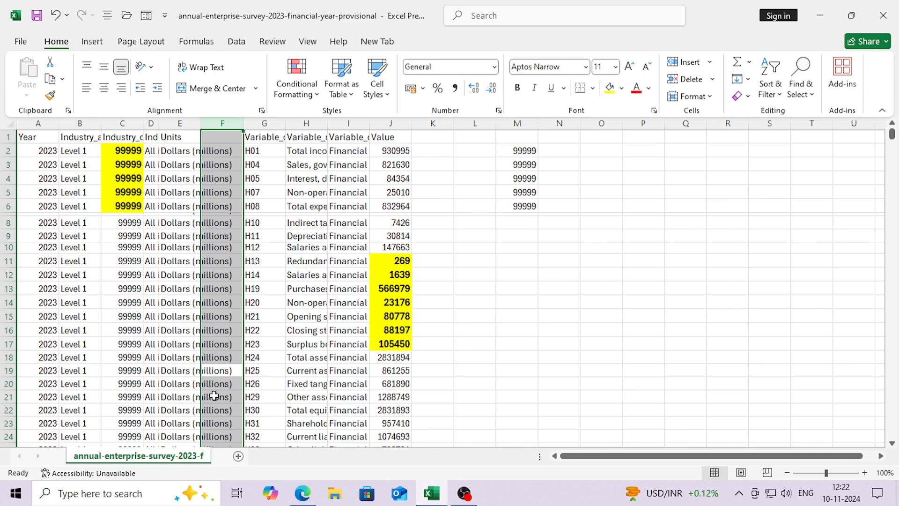
key("ctrl+minus")
key("Right")
key("Right")
key("Right")
key("Right")
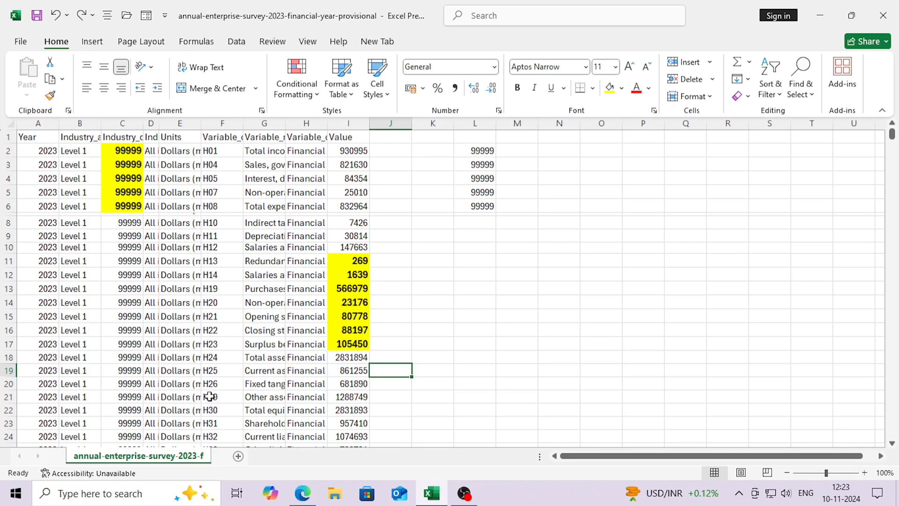
Step: Copy the values in L2:L6 and paste them starting at L10
left_click(477, 222)
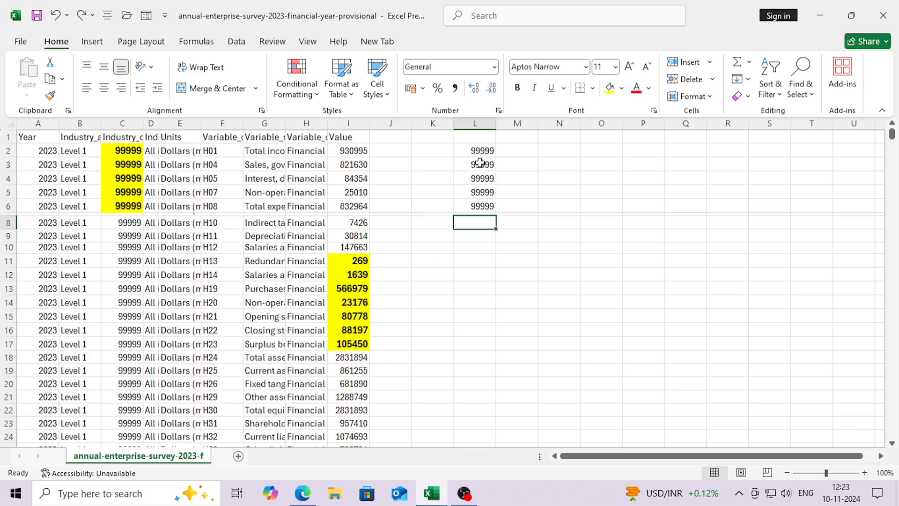
left_click_drag(480, 151, 482, 206)
key("ctrl+c")
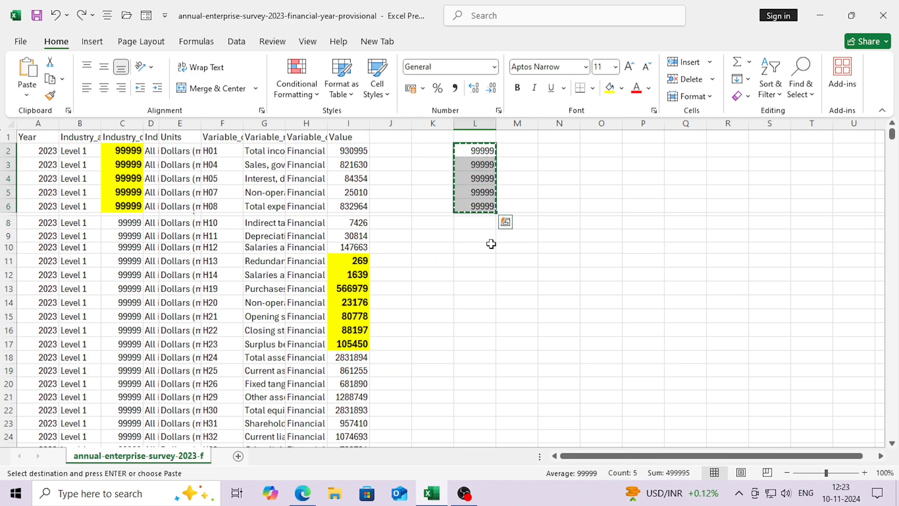
left_click(482, 247)
key("ctrl+v")
Step: AutoSum the range L10:L14 in cell L15, and reselect L15
left_click(473, 318)
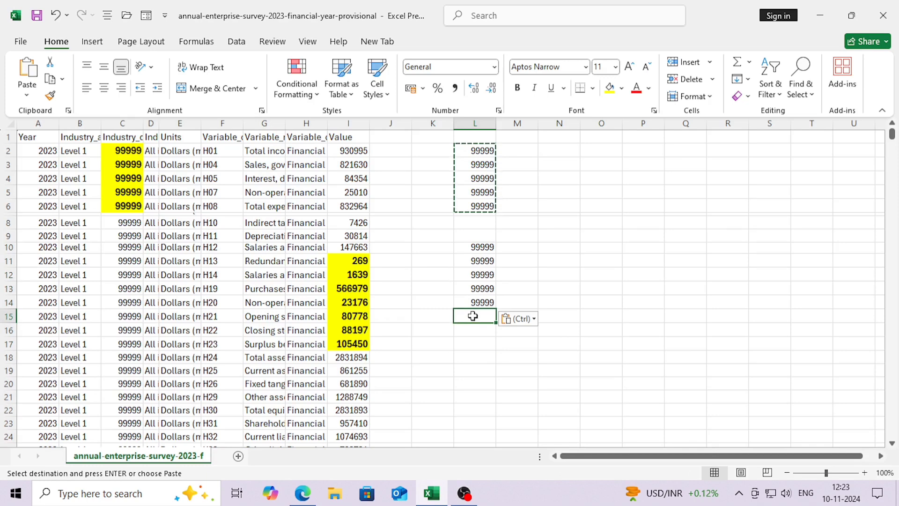
key("alt+equal")
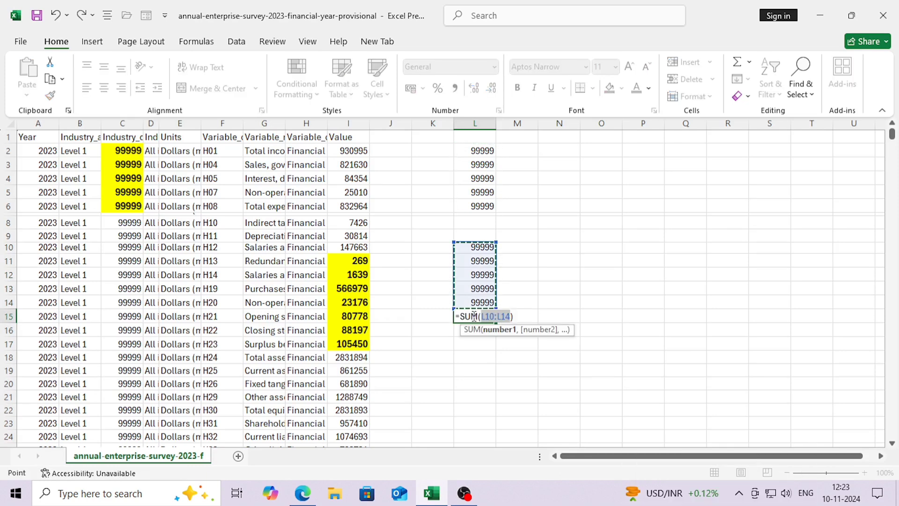
key("Return")
left_click(472, 316)
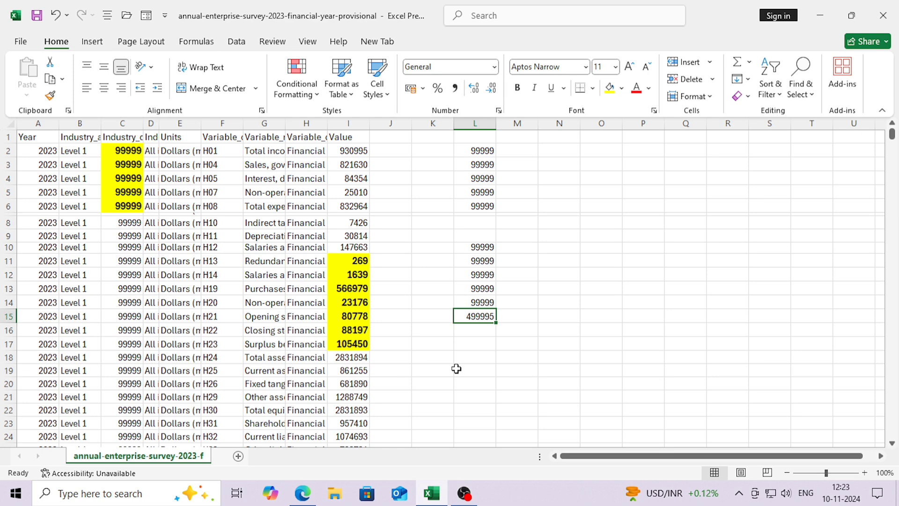
Step: Clear the total in L15, undo the clearing, and view its SUM formula in edit mode without changing it
key("Delete")
key("ctrl+z")
key("F2")
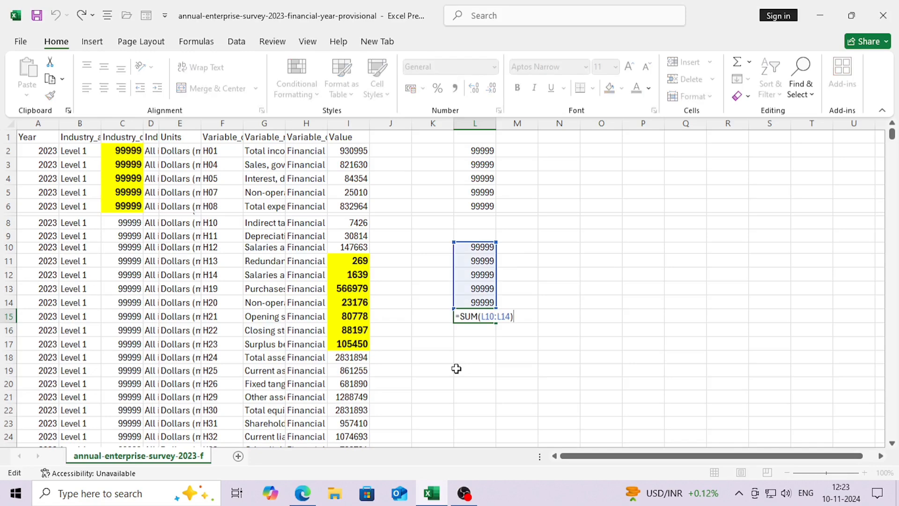
key("Escape")
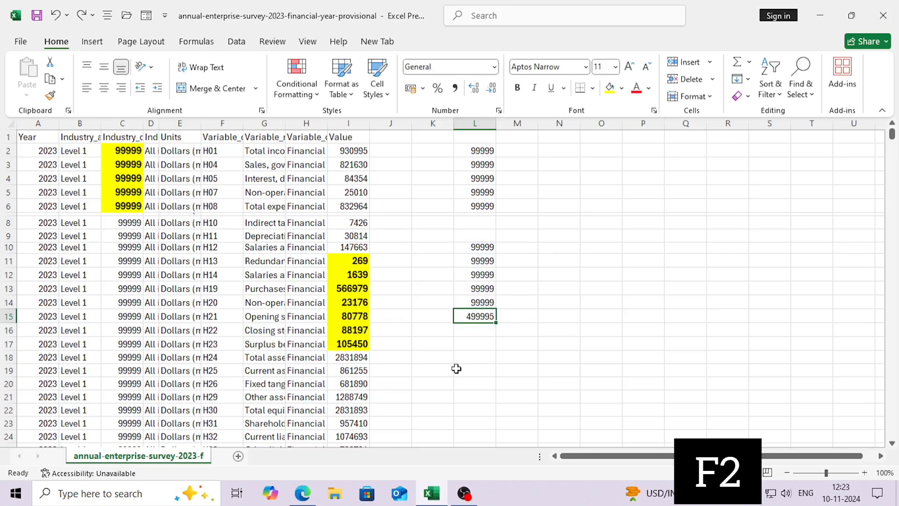
key("Up")
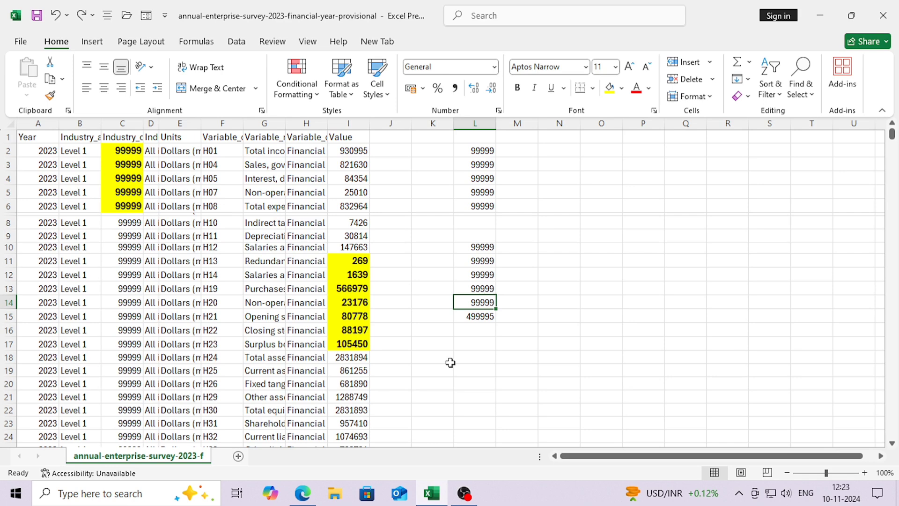
Step: Fill cell L11 with yellow and repeat the same fill on cell L13
left_click_drag(486, 247, 485, 303)
left_click(465, 261)
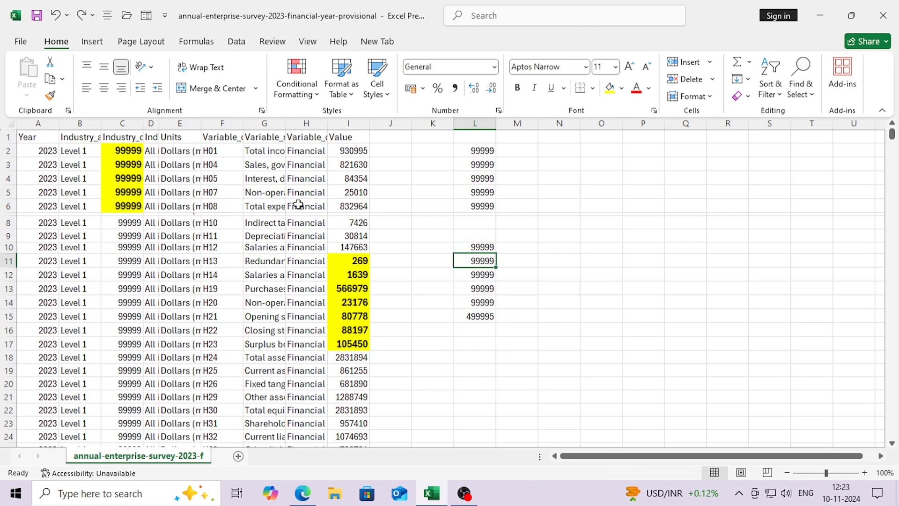
left_click(609, 88)
left_click(485, 289)
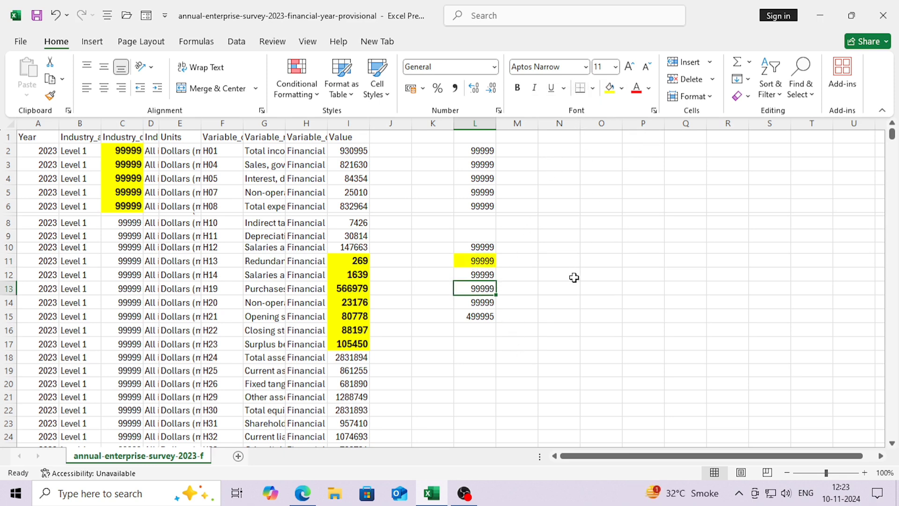
key("F4")
key("Down")
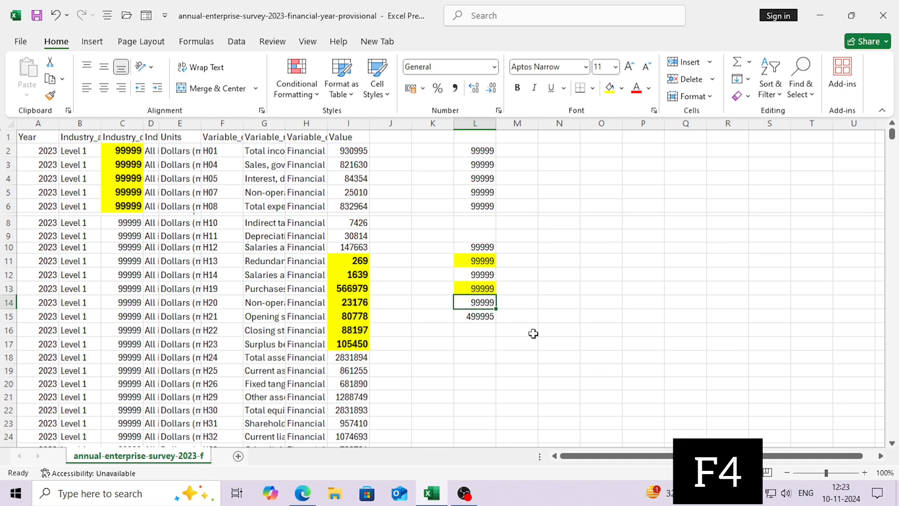
Step: Repeat the yellow fill on cell L3
key("Down")
key("Up")
key("Up")
key("Up")
key("Up")
key("Up")
key("Up")
key("Up")
key("Up")
key("Up")
key("Up")
key("Up")
key("Up")
key("F4")
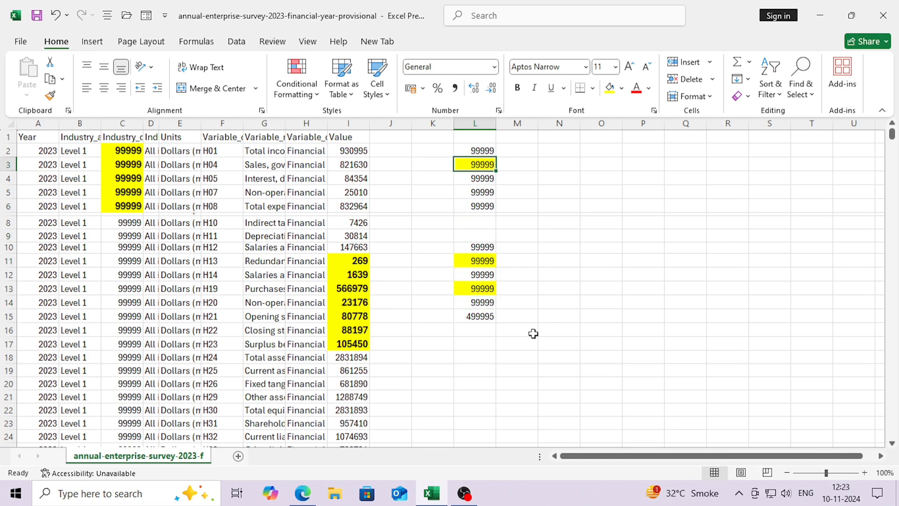
Step: Apply an outside border to cell L5
key("Down")
key("Down")
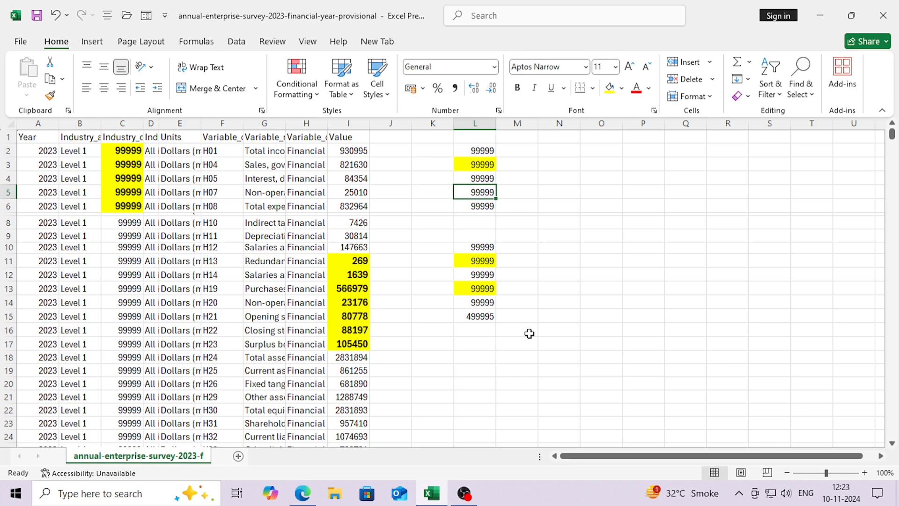
left_click(593, 88)
left_click(601, 257)
left_click(562, 261)
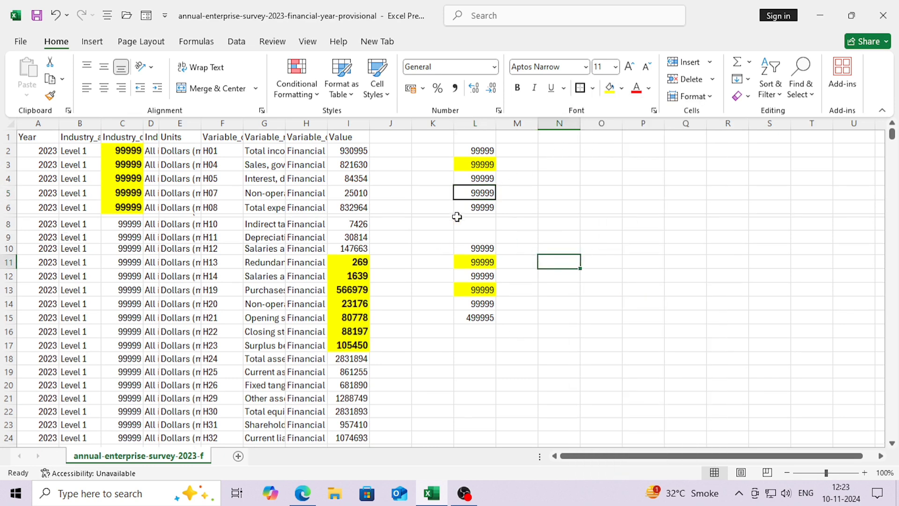
Step: Repeat the outside border on cells L13 and L15
left_click(480, 290)
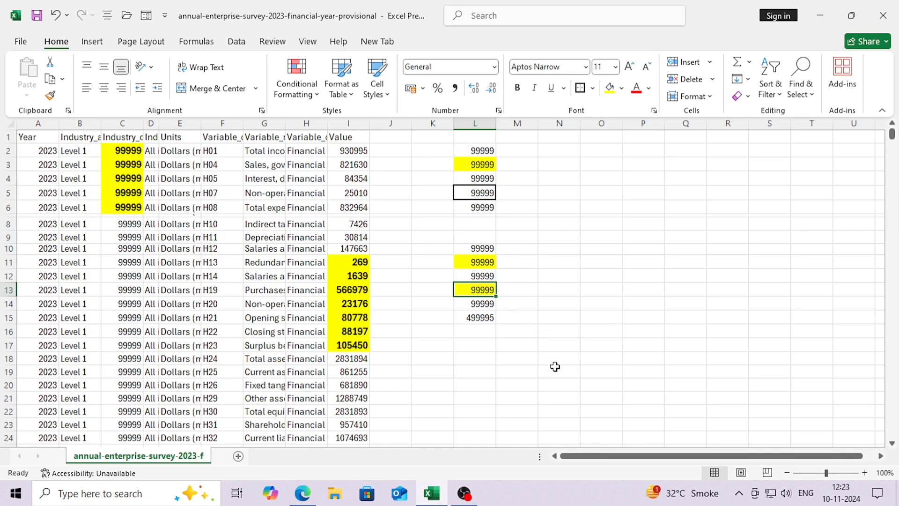
key("Down")
key("Down")
key("Down")
key("Up")
key("F4")
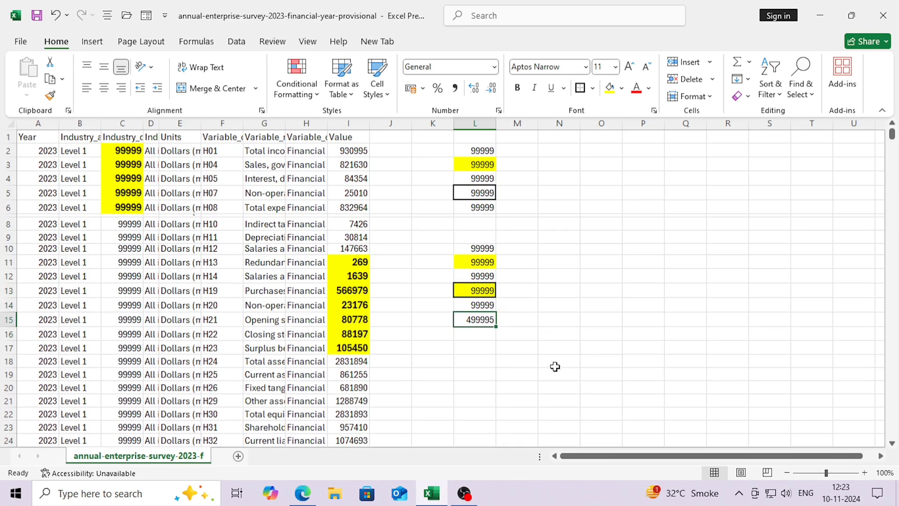
key("Up")
Step: Undo the outside borders on L15, L13 and L5
key("ctrl+z")
key("ctrl+z")
key("ctrl+z")
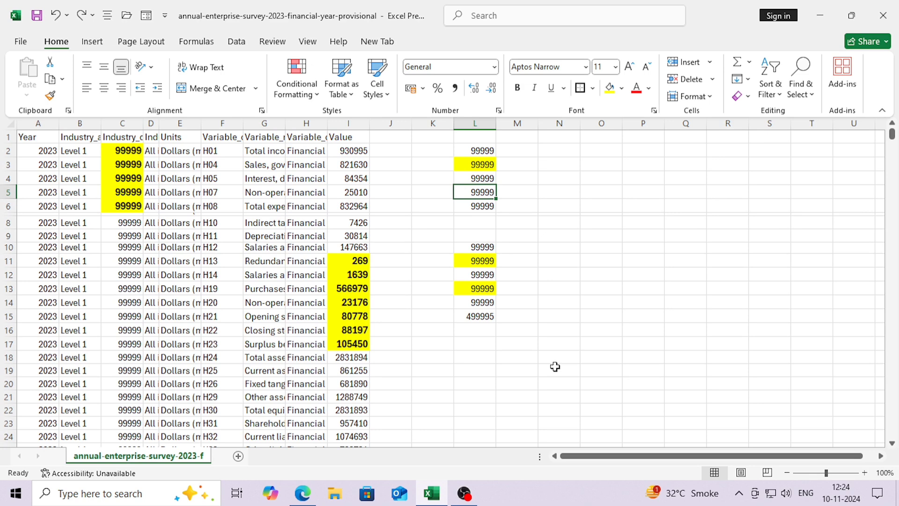
Step: Enter 101 in cell O10 and fill it down through O16
key("Right")
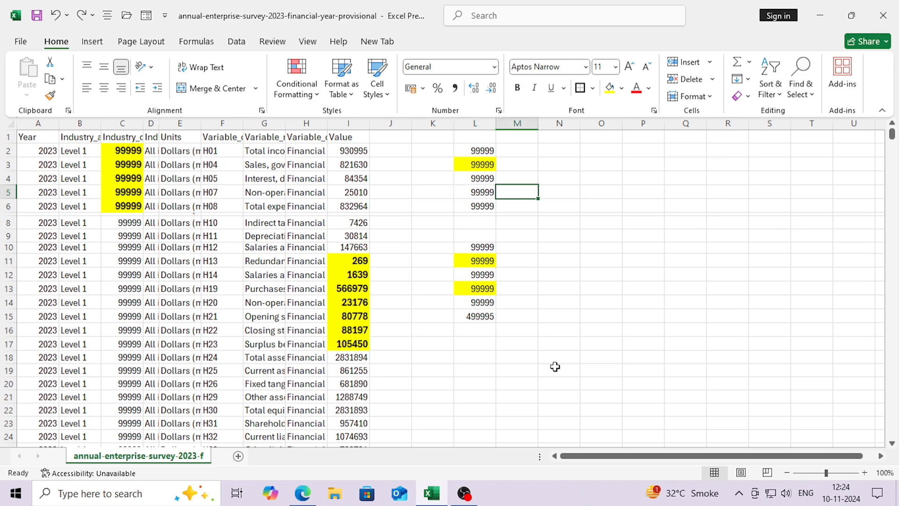
key("Right")
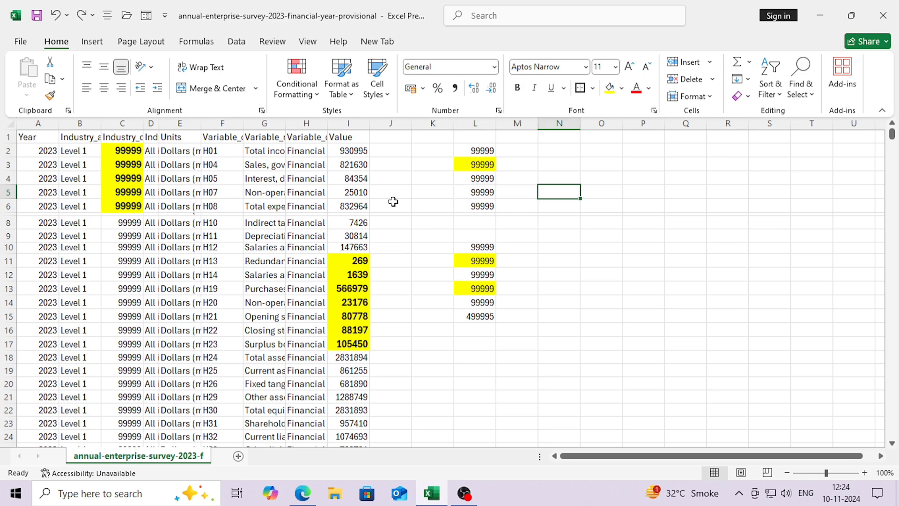
left_click(595, 248)
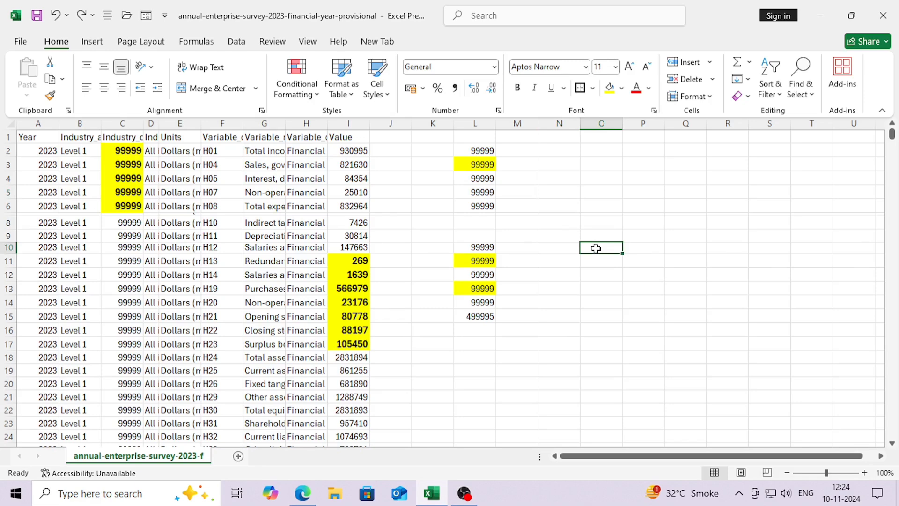
type("101")
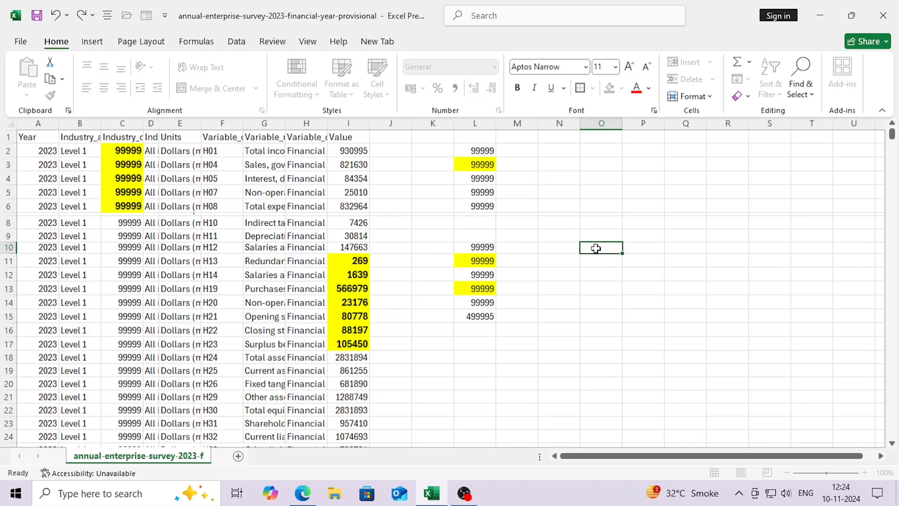
key("shift+Down")
key("shift+Down")
key("shift+Down")
key("shift+Down")
key("shift+Down")
key("shift+Down")
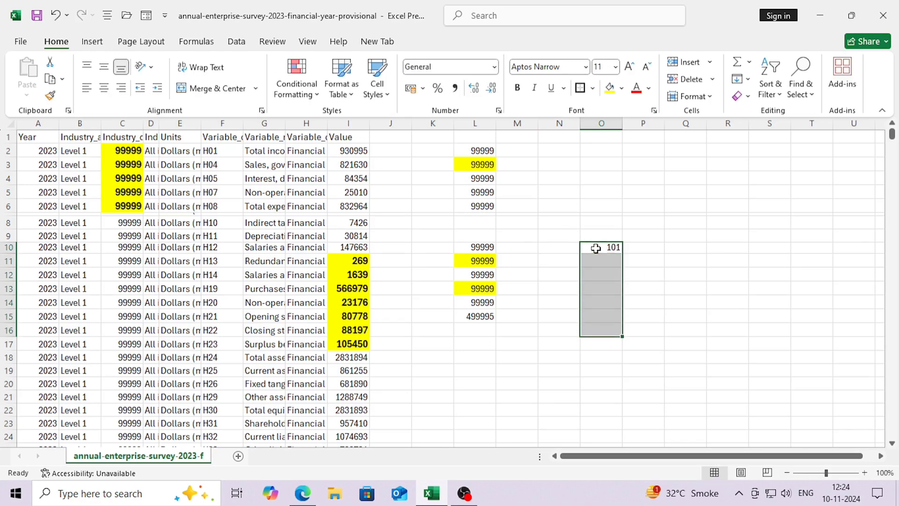
key("ctrl+d")
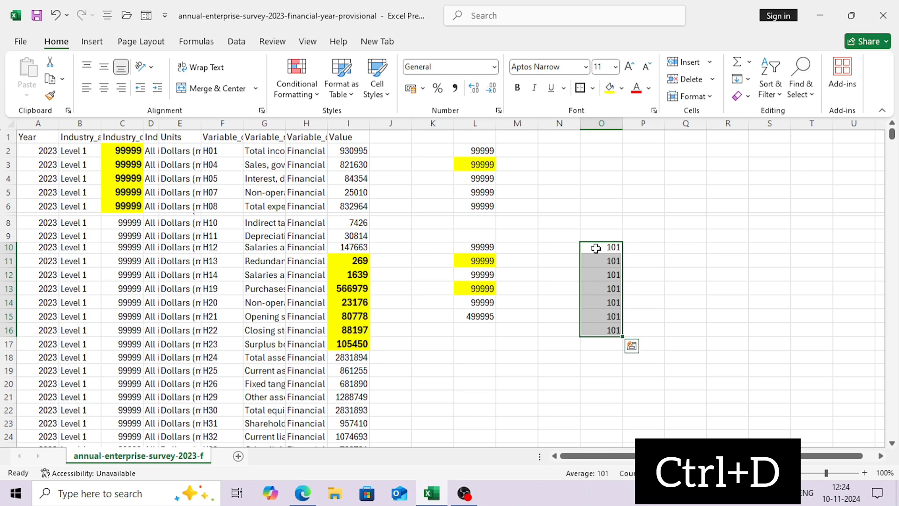
Step: Fill the 101 from O10 to the right through S10
left_click(596, 248)
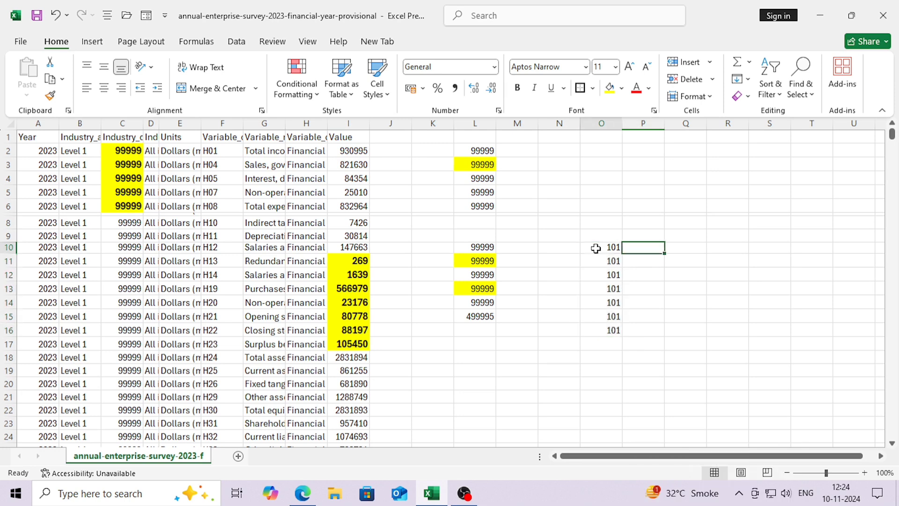
key("ctrl+r")
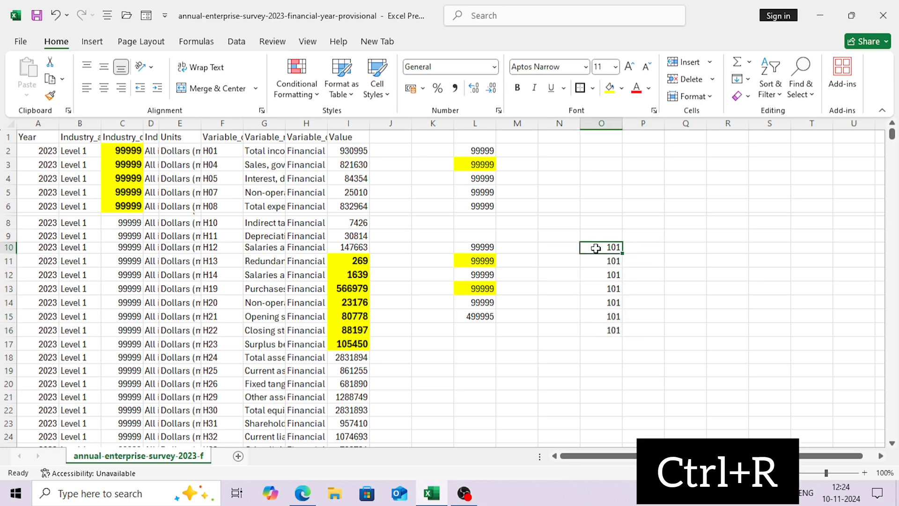
key("shift+Right")
key("shift+Right")
key("shift+Right")
key("shift+Right")
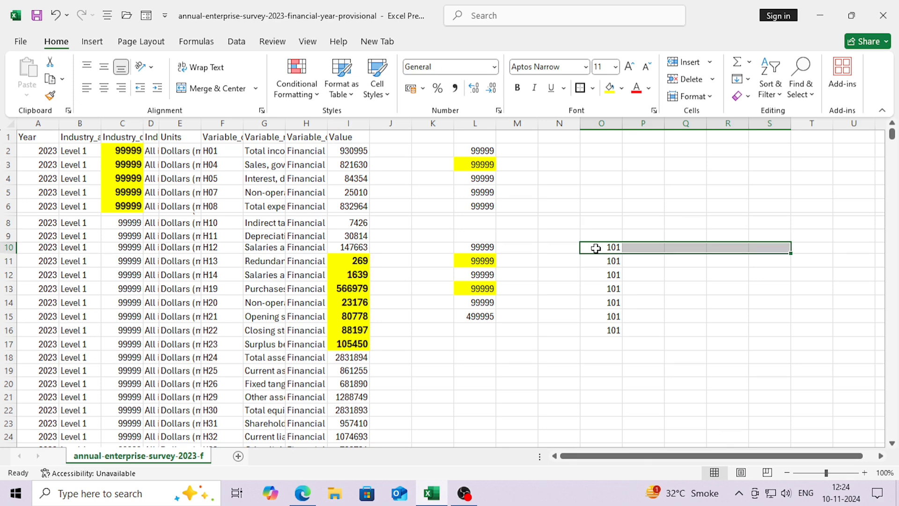
key("ctrl+r")
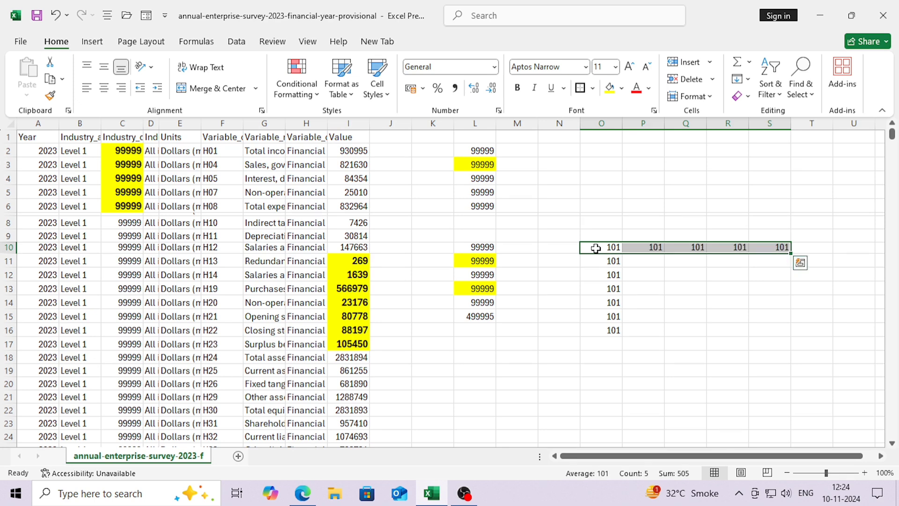
Step: Move to cell O19, open the Insert Hyperlink dialog, and close it without adding a link
key("Down")
key("Down")
key("Down")
key("Down")
key("Down")
key("Down")
key("Down")
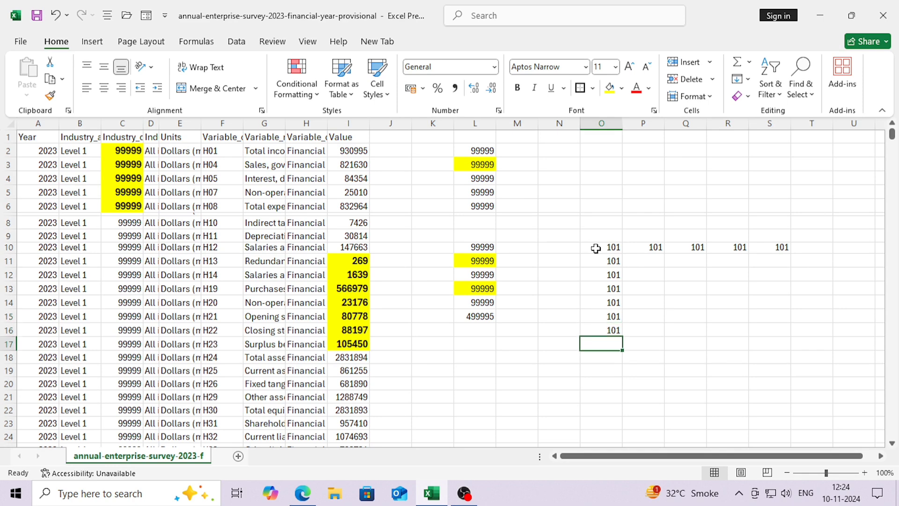
key("Down")
key("Down")
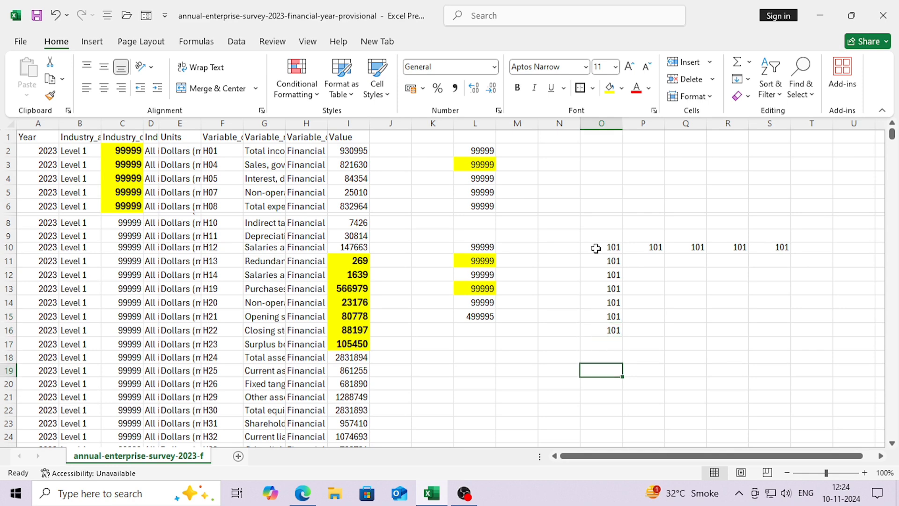
key("ctrl+k")
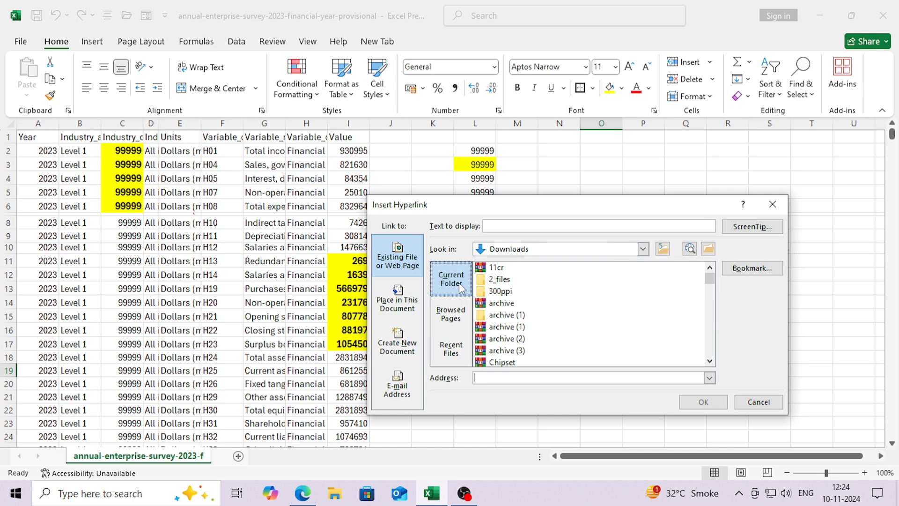
left_click(772, 204)
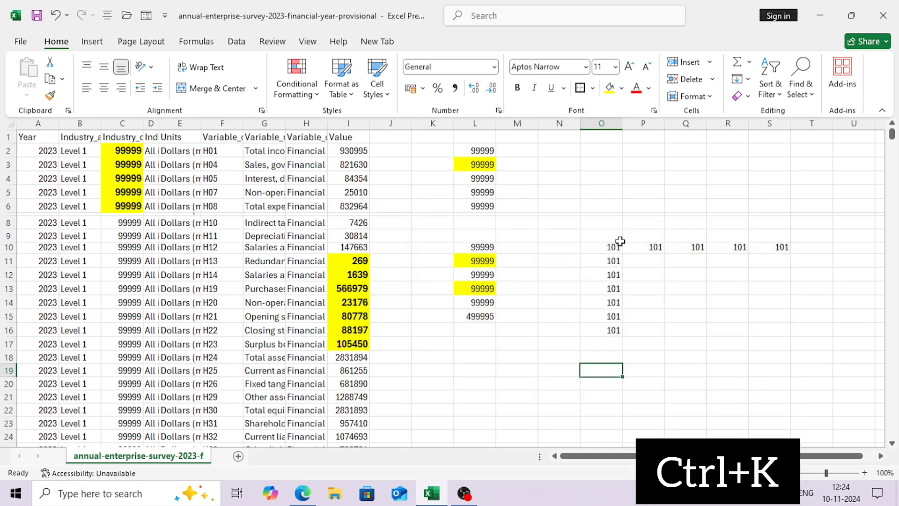
Step: Insert the current date in N19 and the current time in N20 as fixed values
key("Right")
key("Right")
left_click(545, 368)
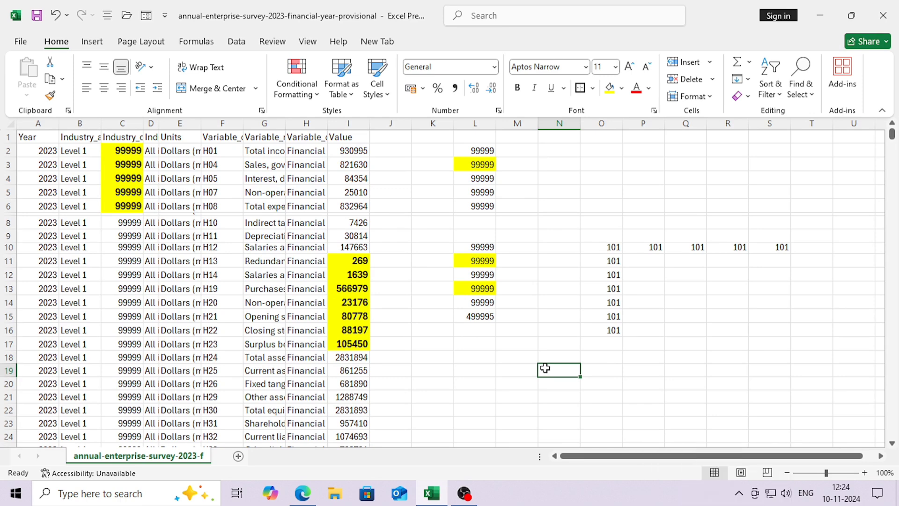
key("ctrl+semicolon")
key("Return")
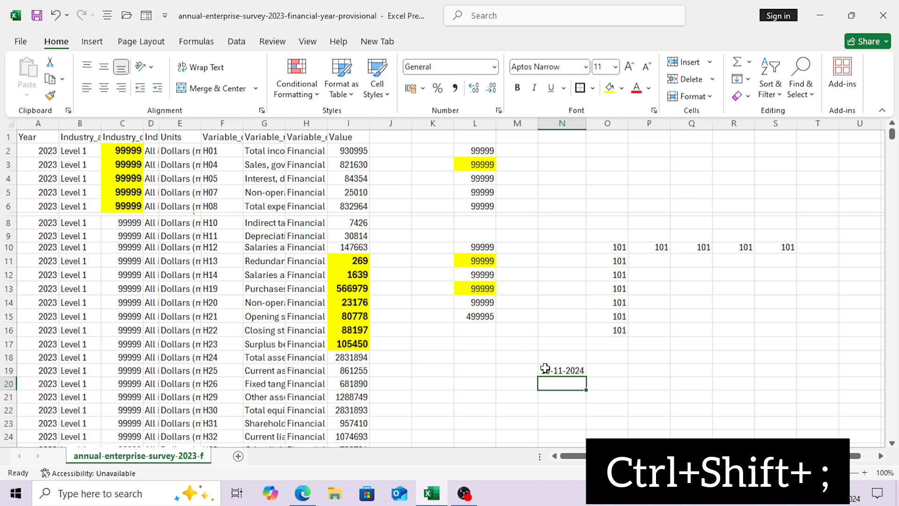
key("ctrl+shift+semicolon")
key("Return")
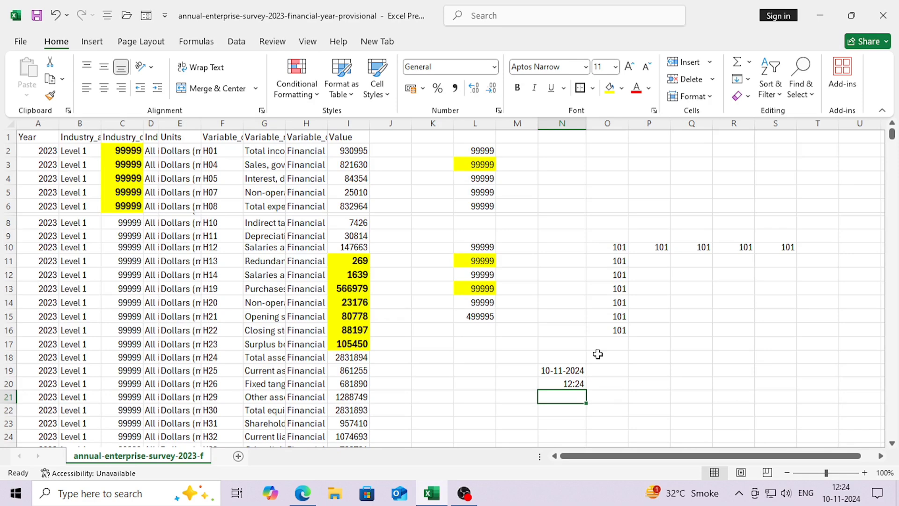
key("Up")
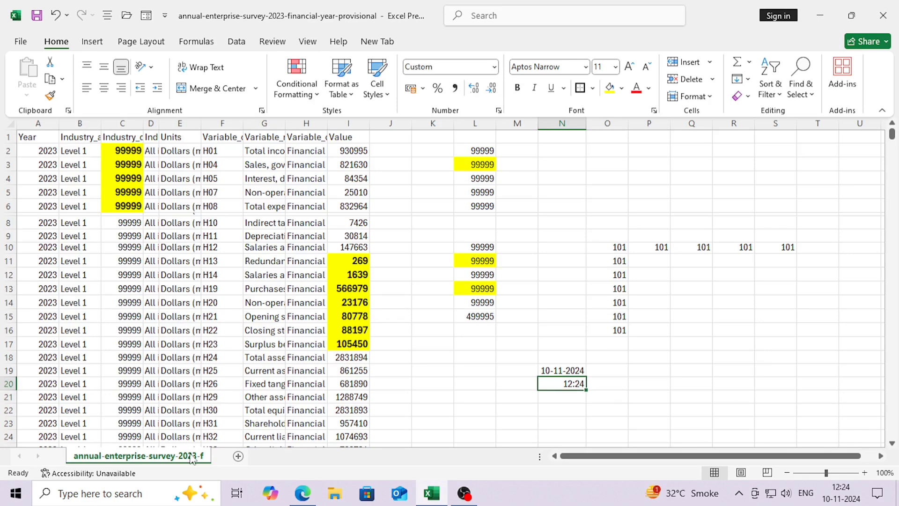
Step: Duplicate the survey sheet next to the original and switch between the two sheets, returning to cell E18 on the original
left_click_drag(193, 459, 247, 458, "ctrl")
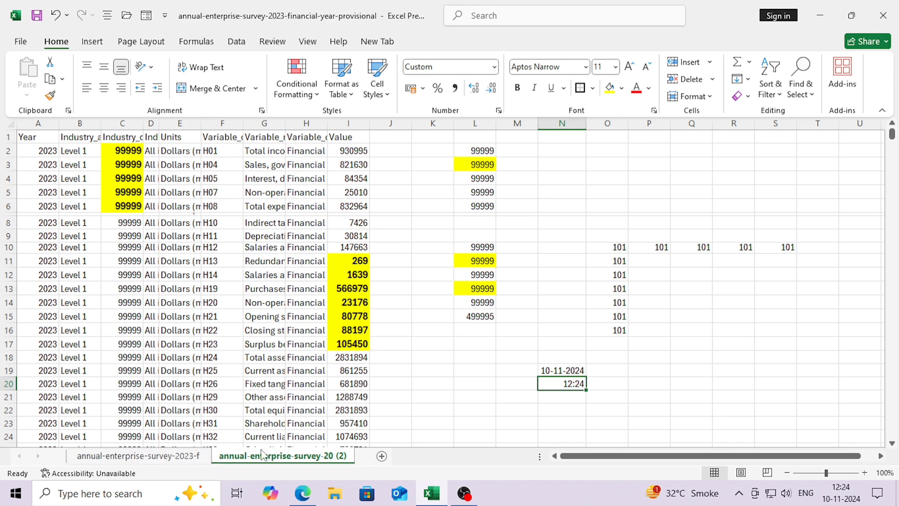
key("ctrl+Page_Up")
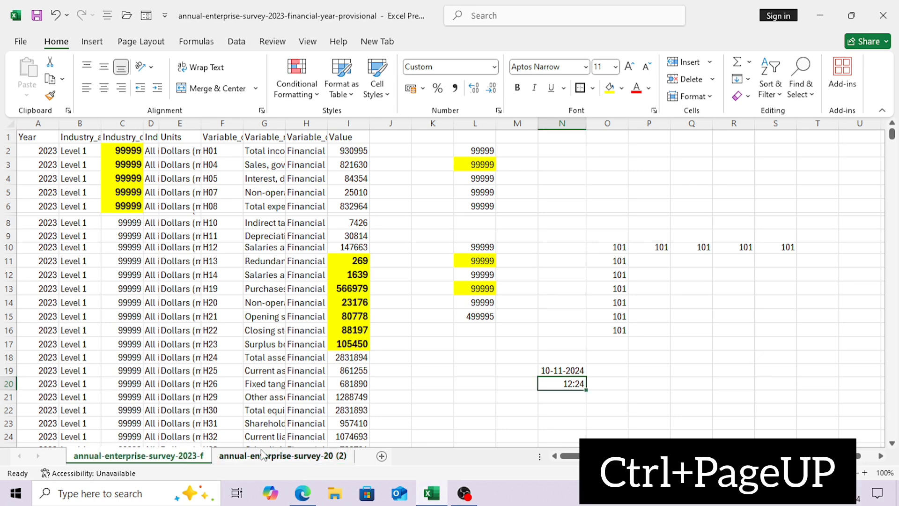
key("ctrl+Page_Down")
key("ctrl+Page_Up")
key("ctrl+Page_Down")
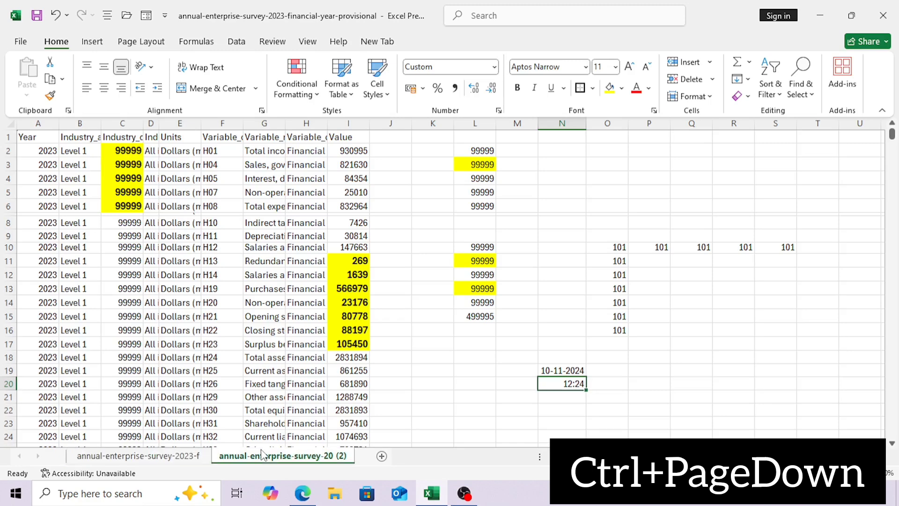
key("ctrl+Page_Up")
key("ctrl+Page_Down")
key("ctrl+Page_Up")
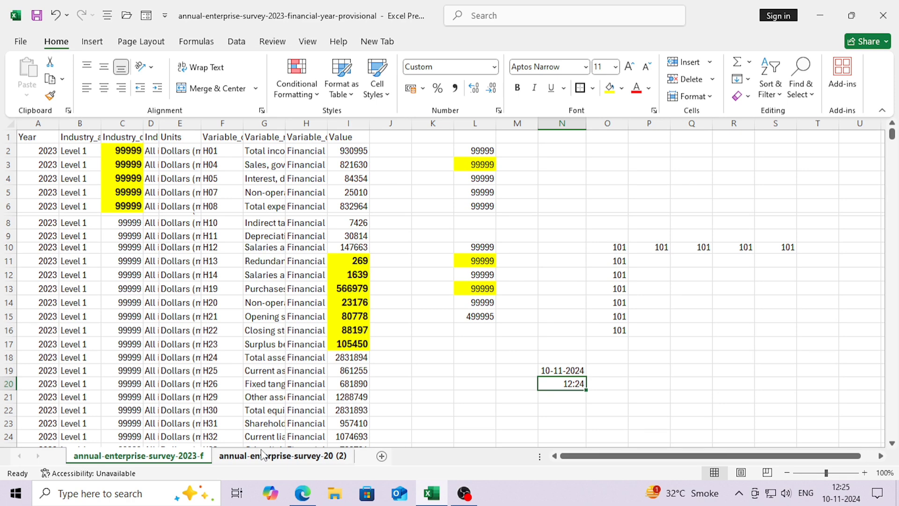
left_click(195, 358)
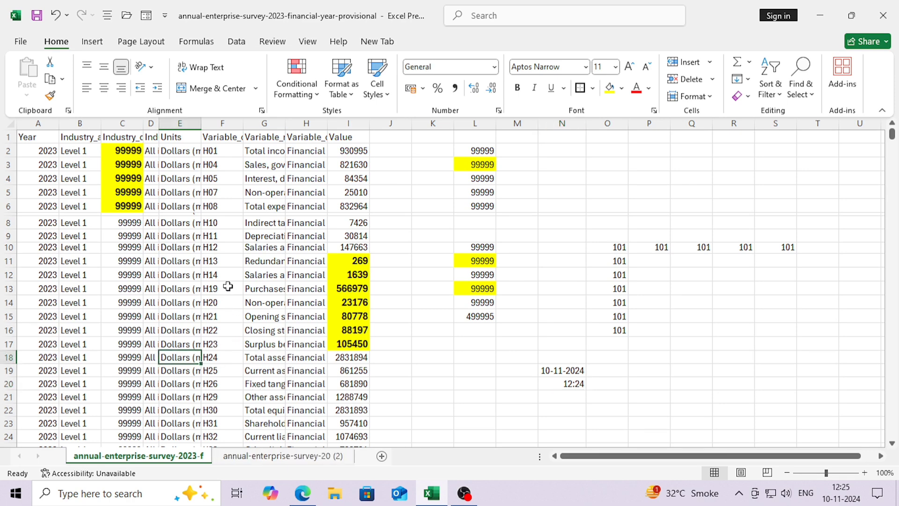
Step: Narrow the Variable_name and Variable_category columns on the original survey sheet
left_click_drag(156, 128, 154, 127)
left_click_drag(285, 124, 306, 124)
Step: Try AutoFit Column Width on the whole survey data range and undo it
left_click(104, 161)
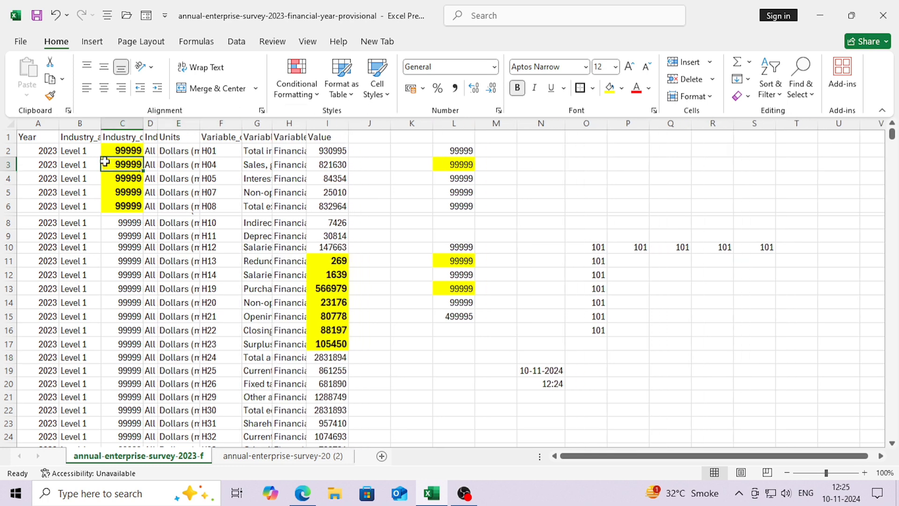
key("ctrl+a")
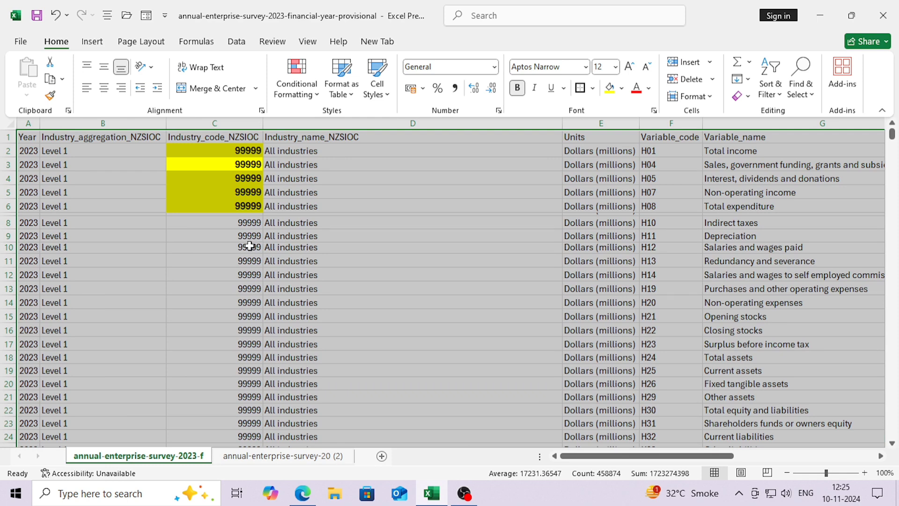
key("ctrl+z")
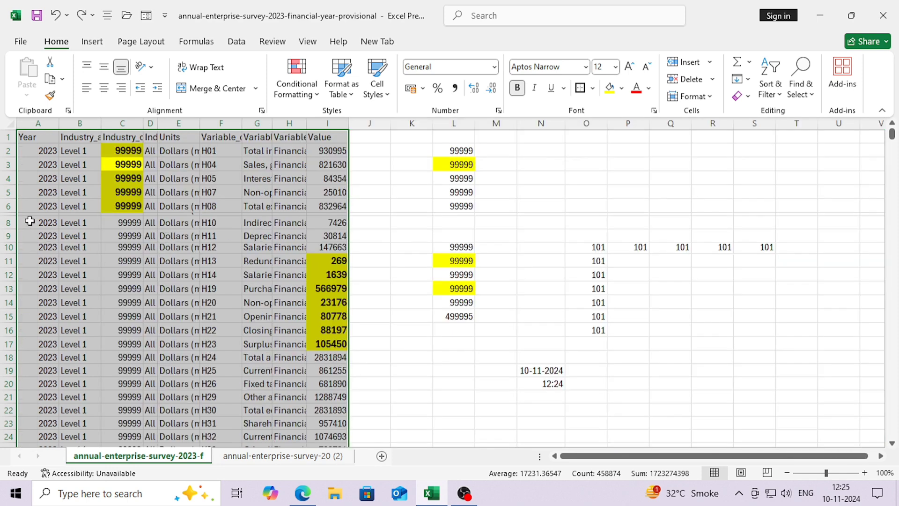
Step: Reduce the height of row 10 until its contents are cut off, and select cell A4
left_click_drag(10, 228, 4, 242)
left_click(43, 246)
left_click(51, 183)
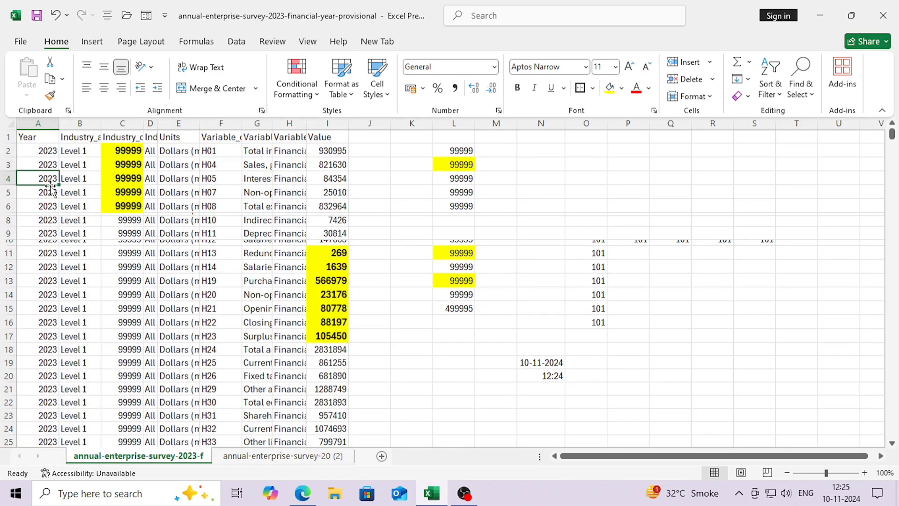
Step: Try AutoFit Row Height on the whole survey data range and undo it
key("ctrl+a")
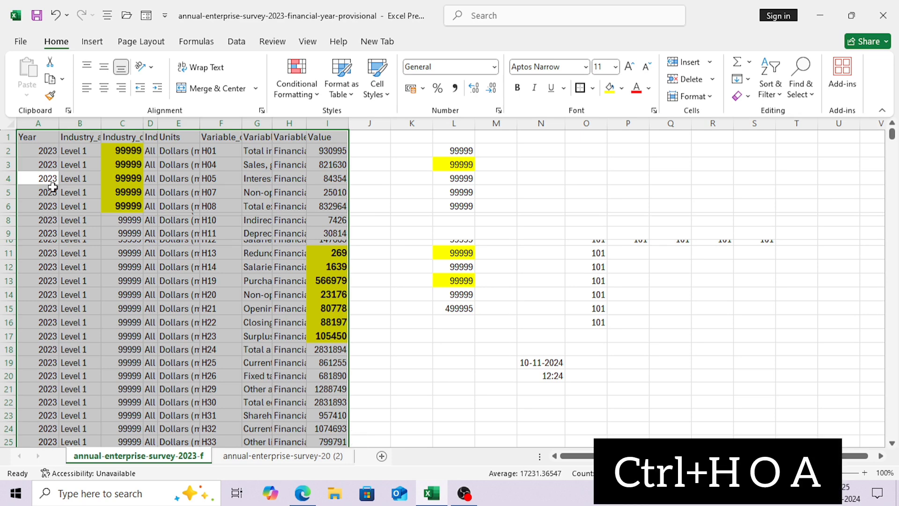
key("alt+h")
key("o")
key("a")
left_click(88, 269)
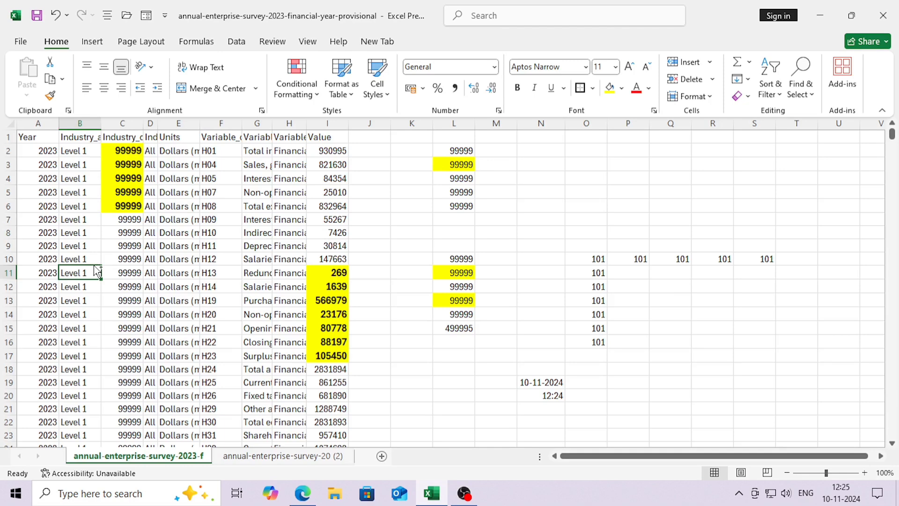
key("ctrl+z")
left_click(289, 294)
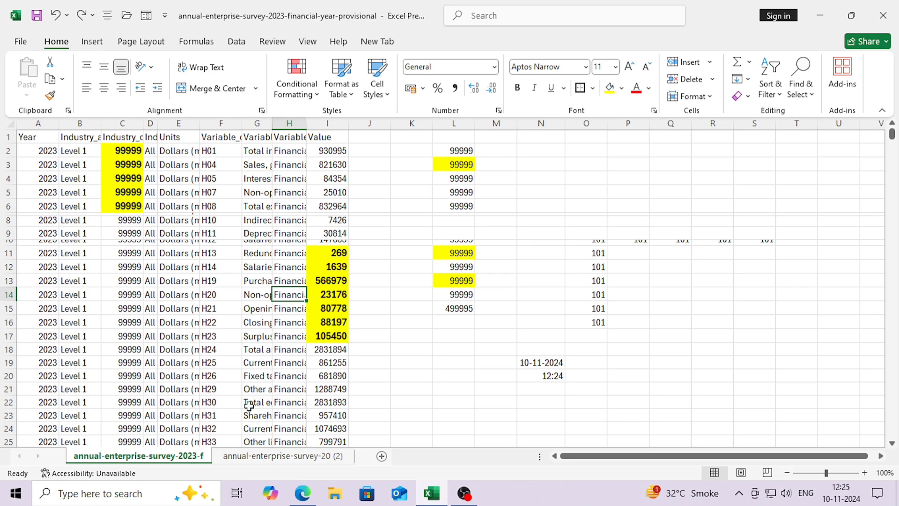
Step: On the duplicated survey sheet, delete columns C through F, from the industry code to the variable code
left_click(276, 456)
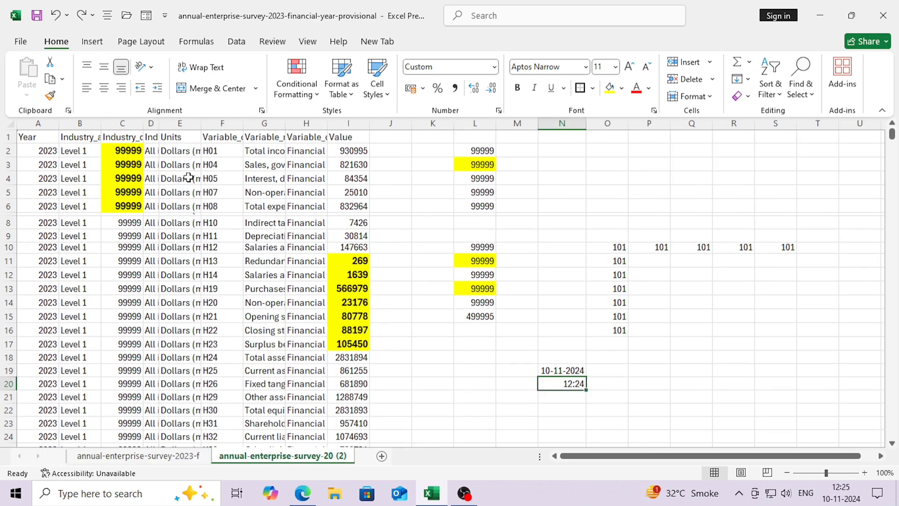
left_click_drag(122, 123, 376, 131)
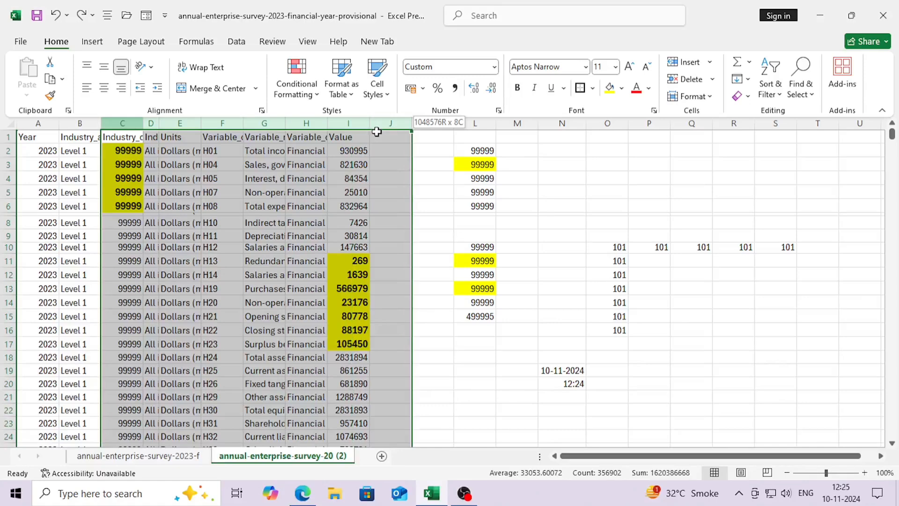
left_click(222, 124)
left_click_drag(136, 123, 221, 124)
key("ctrl+minus")
left_click(177, 190)
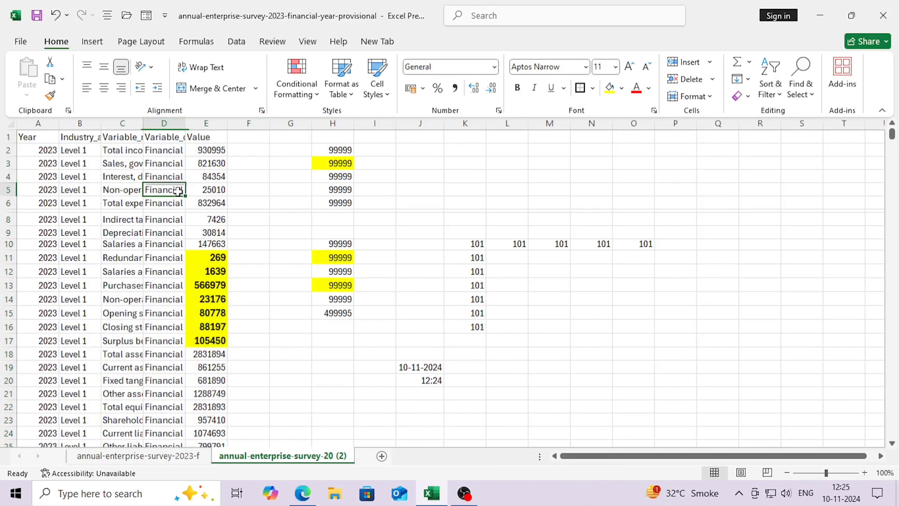
Step: AutoFit the Variable_name column's width and clear the fill color and bold from the Value column
double_click(142, 123)
left_click(142, 123)
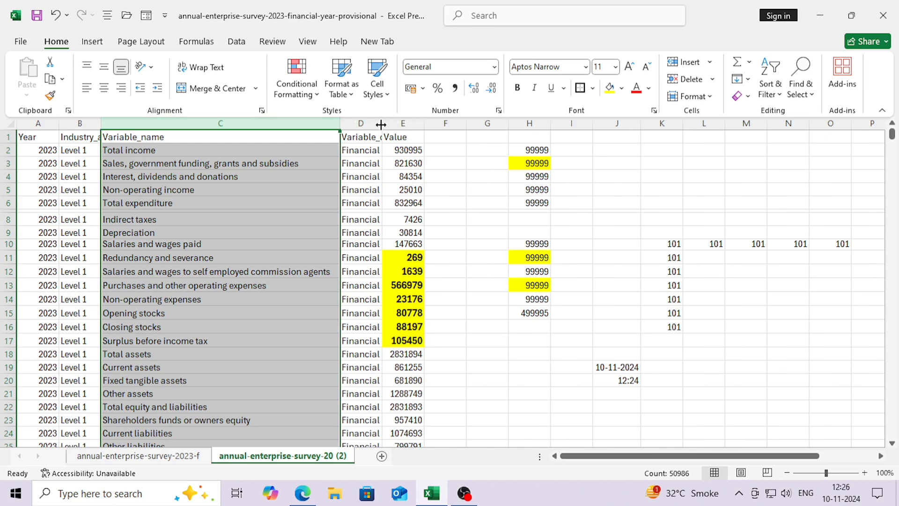
left_click(361, 123)
left_click(404, 123)
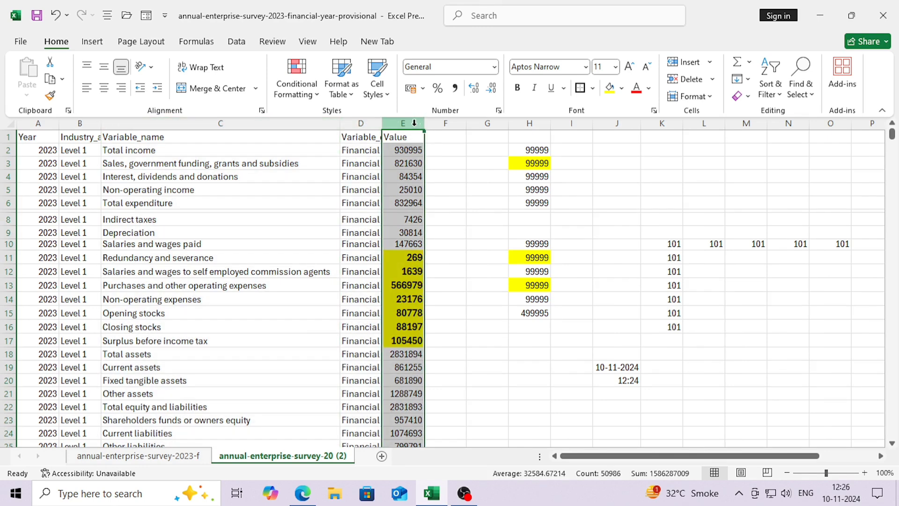
left_click(621, 88)
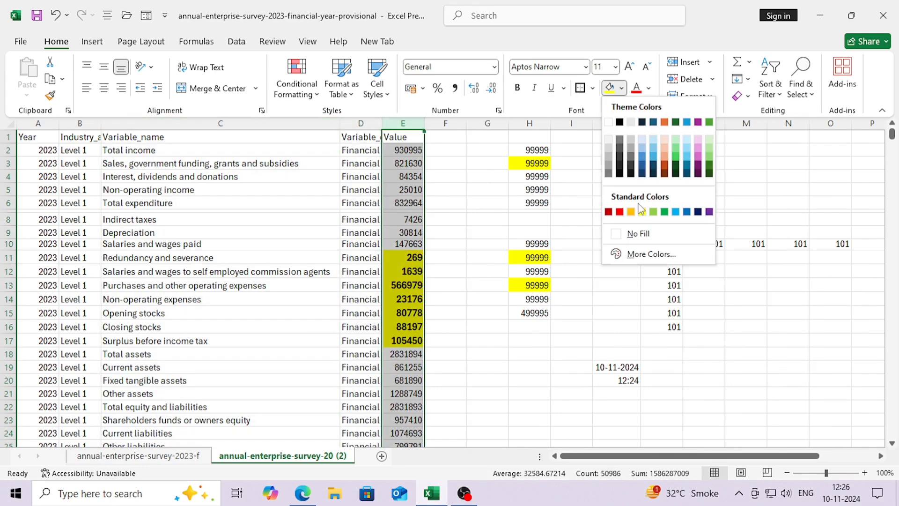
left_click(623, 234)
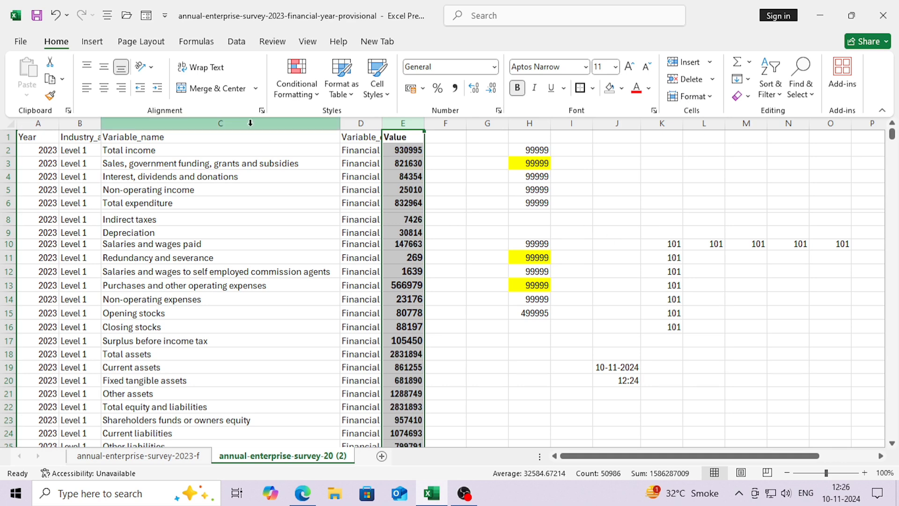
left_click(56, 137)
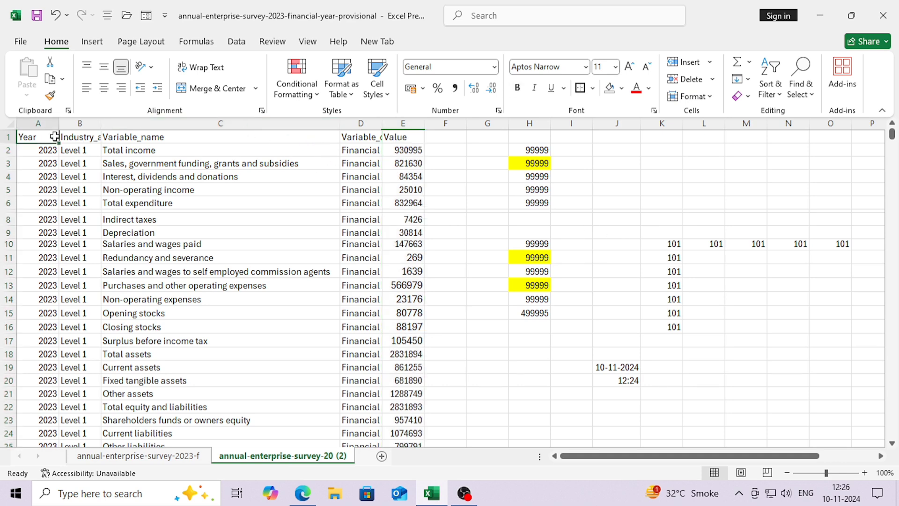
Step: Convert the data range A1:E50986 on the duplicated sheet into a table with headers
key("ctrl+shift+Right")
key("ctrl+shift+Down")
scroll(365, 247, "up", 2)
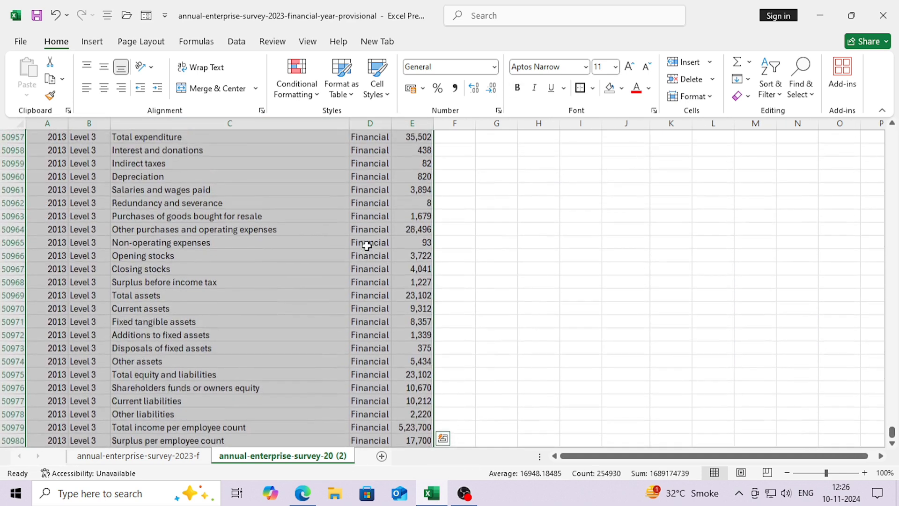
key("ctrl+t")
left_click_drag(892, 433, 884, 139)
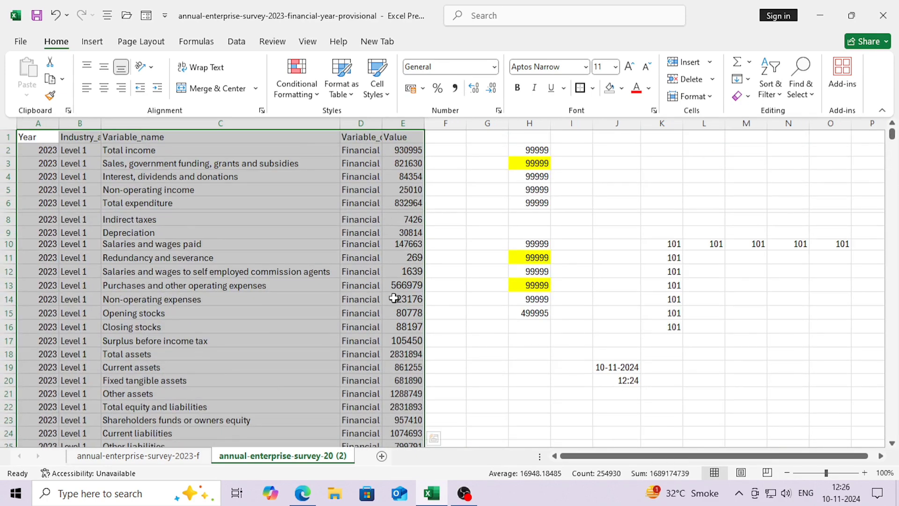
key("ctrl+t")
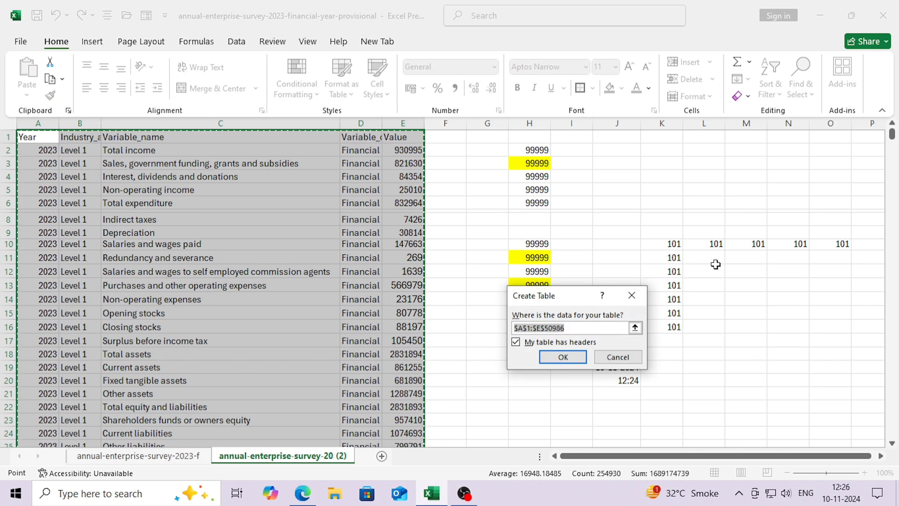
key("Return")
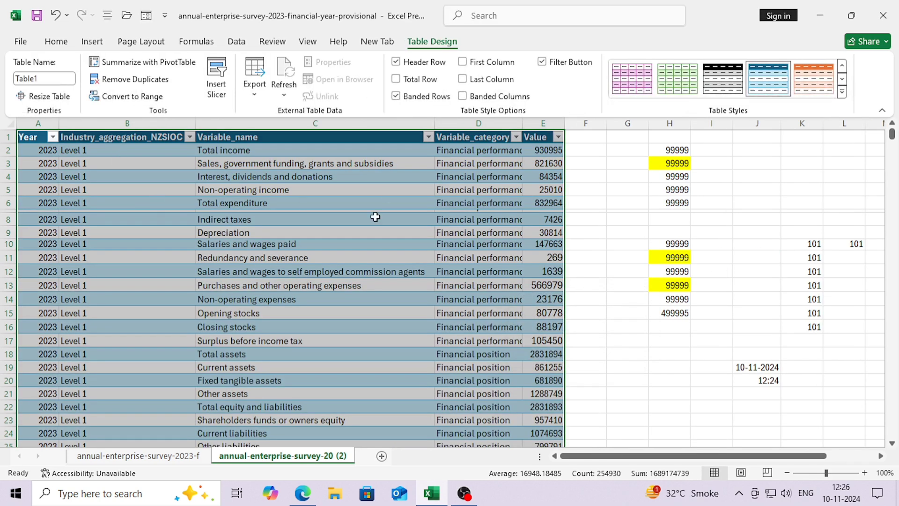
scroll(375, 216, "down", 5)
scroll(177, 303, "up", 5)
Step: Return to the original survey sheet and move the active cell to L17
key("ctrl+Page_Up")
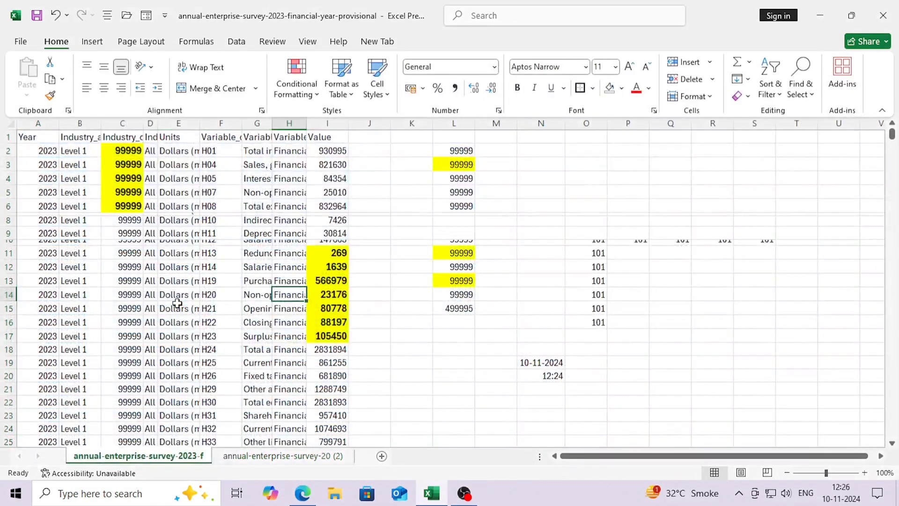
key("Right")
key("Right")
key("Right")
key("Right")
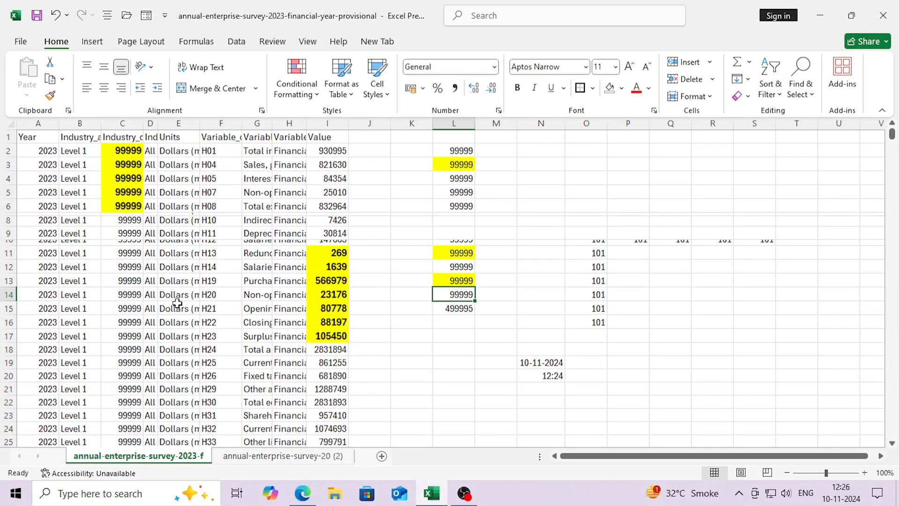
key("Down")
key("Down")
key("Down")
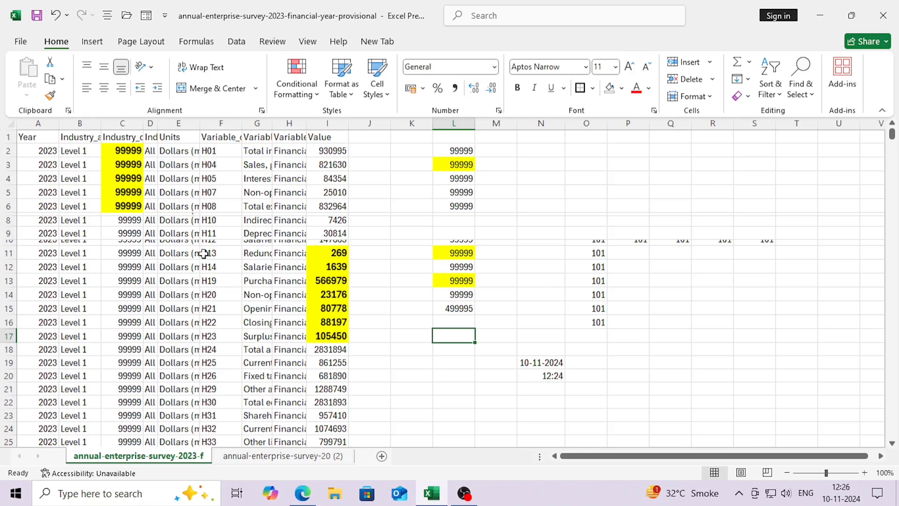
Step: Display the ribbon's key tips and those of the Home commands, and leave them by selecting cell N4
key("alt")
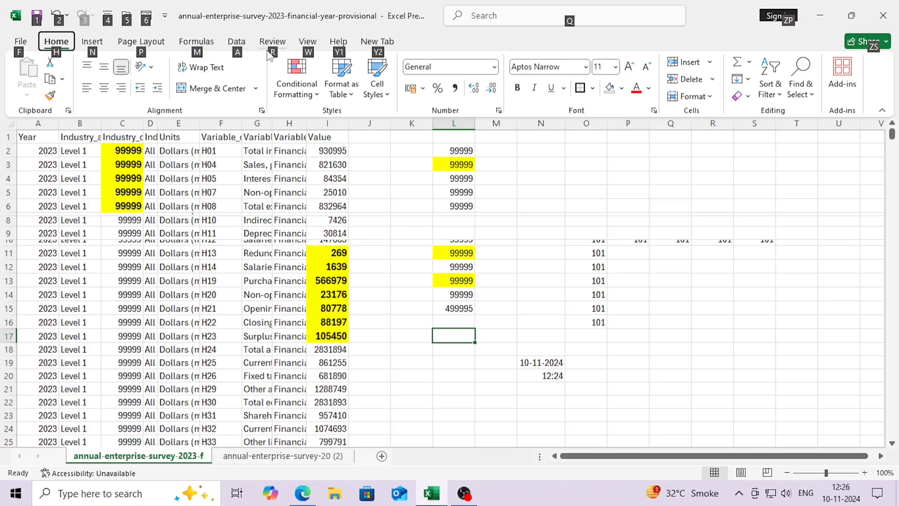
key("h")
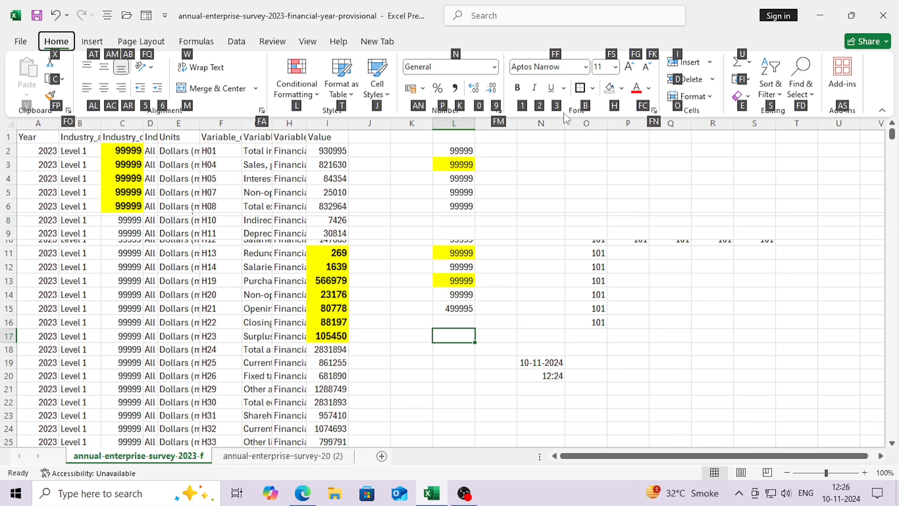
left_click(542, 177)
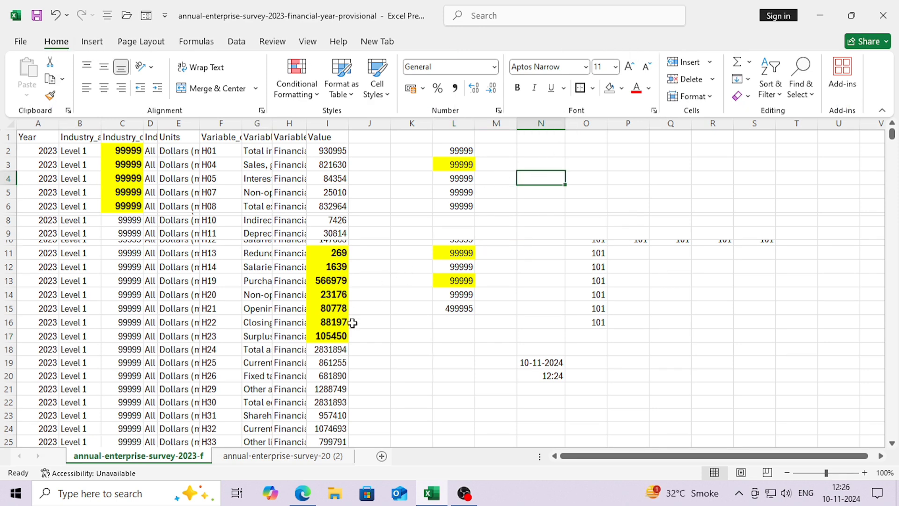
Step: Switch to Edge and look through the Excel shortcuts PDF down to the Other Useful Shortcuts section
left_click(308, 493)
left_click(403, 11)
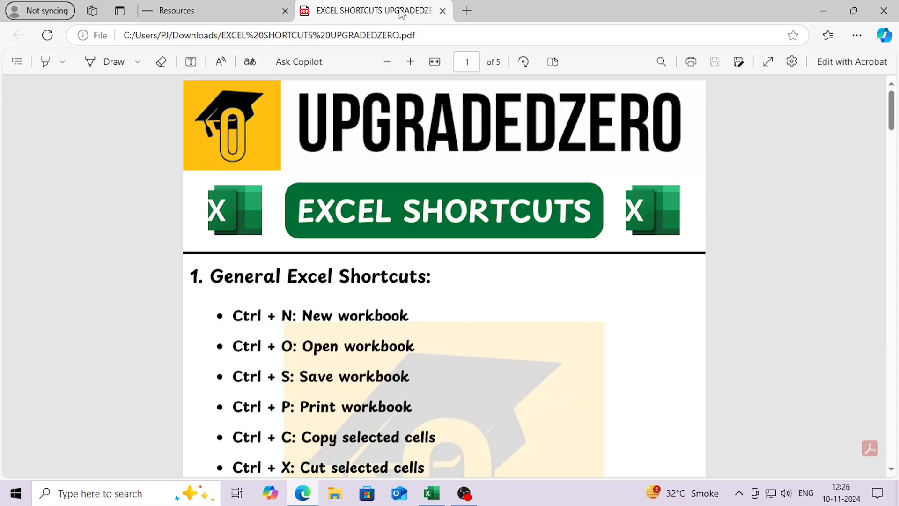
scroll(436, 216, "down", 5)
scroll(413, 237, "down", 15)
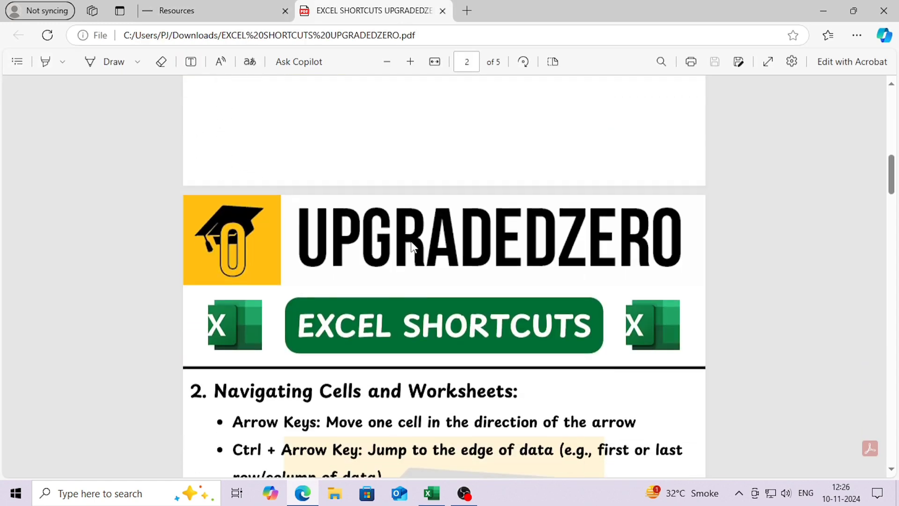
scroll(411, 241, "down", 20)
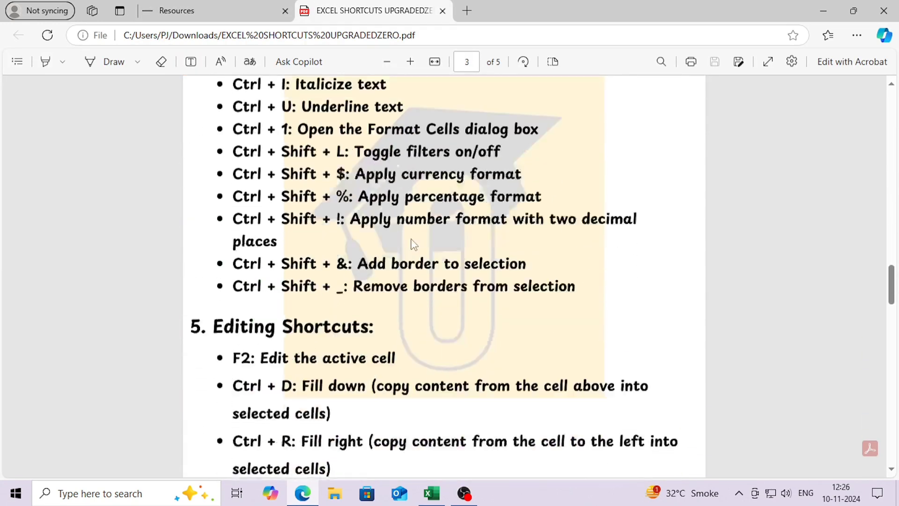
scroll(410, 238, "down", 20)
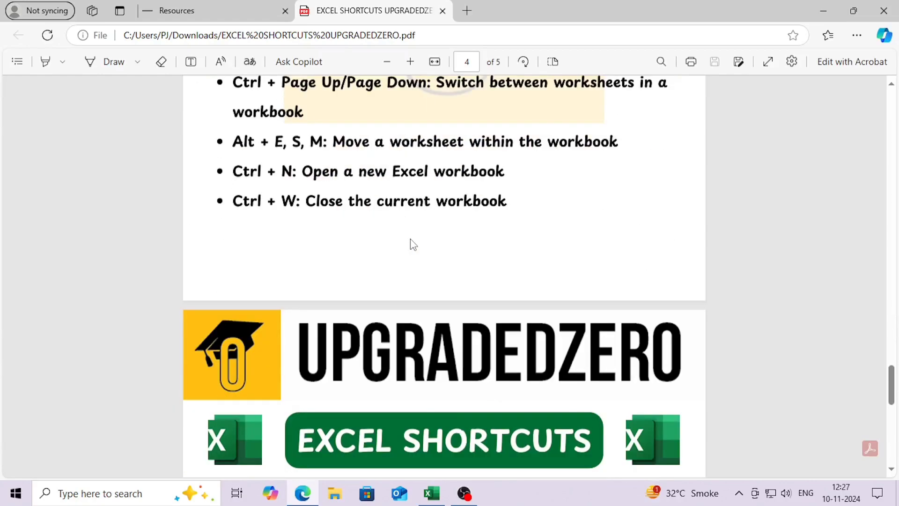
scroll(391, 238, "up", 10)
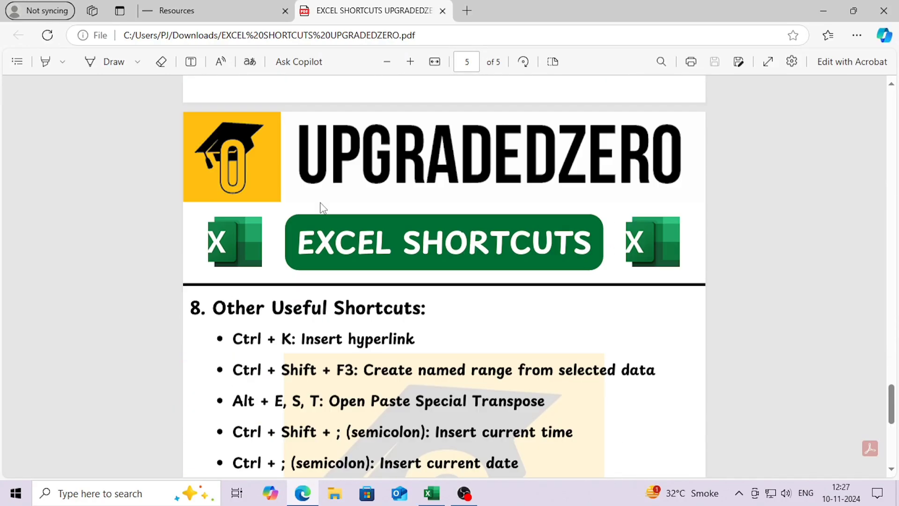
Step: View the Excel shortcuts download on the Resources page, recheck the PDF's Editing Shortcuts section, and return to the Excel workbook
left_click(264, 8)
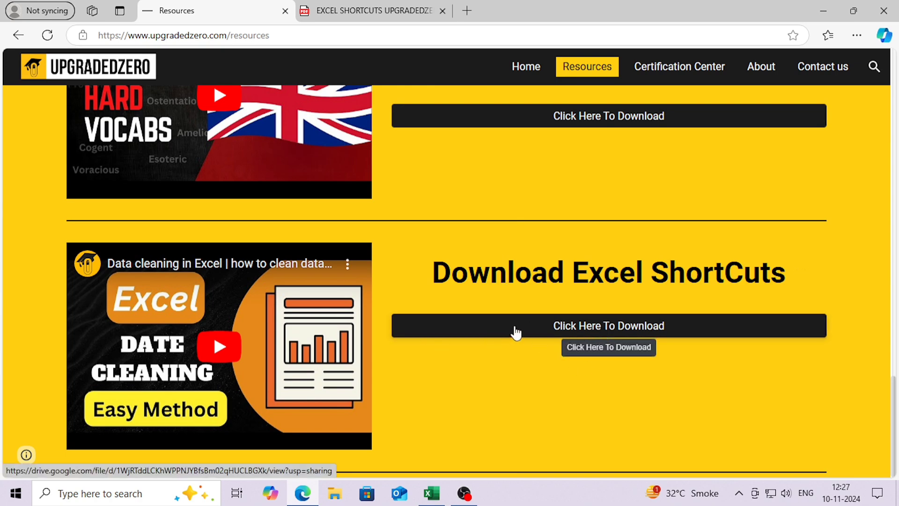
left_click(334, 8)
scroll(368, 195, "up", 12)
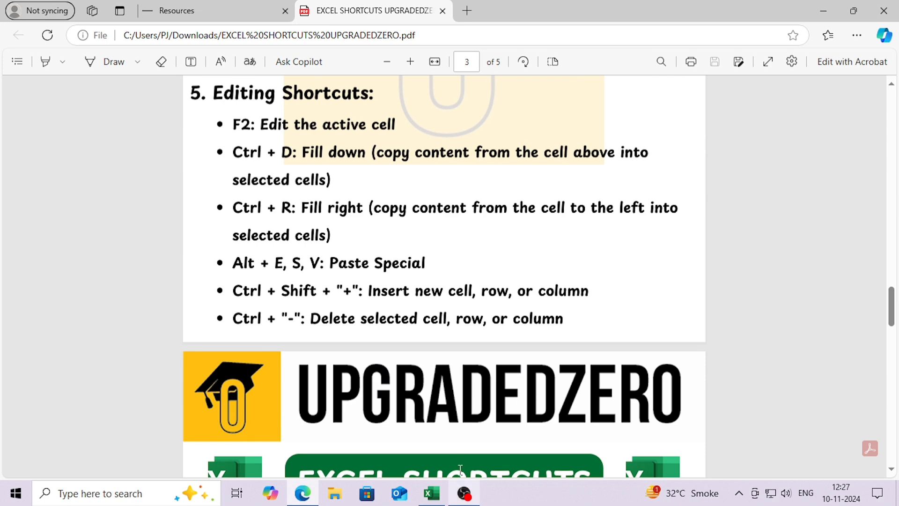
left_click(431, 492)
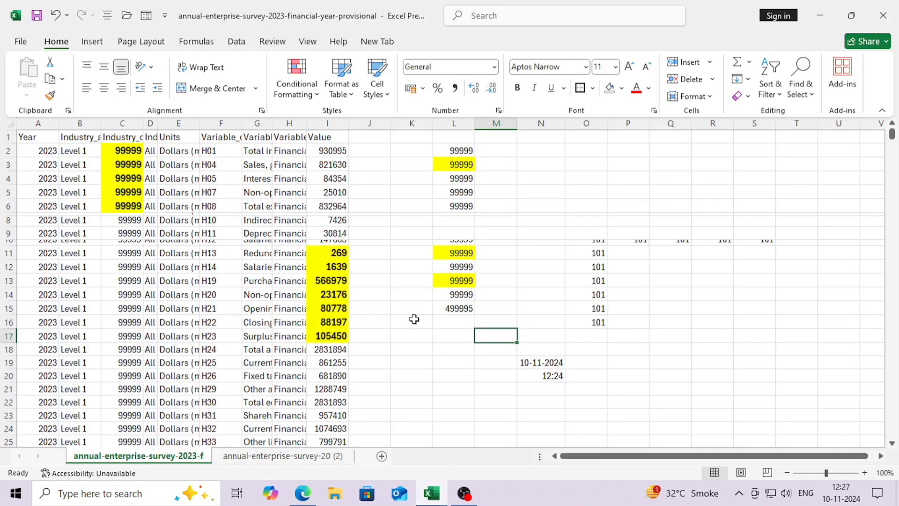